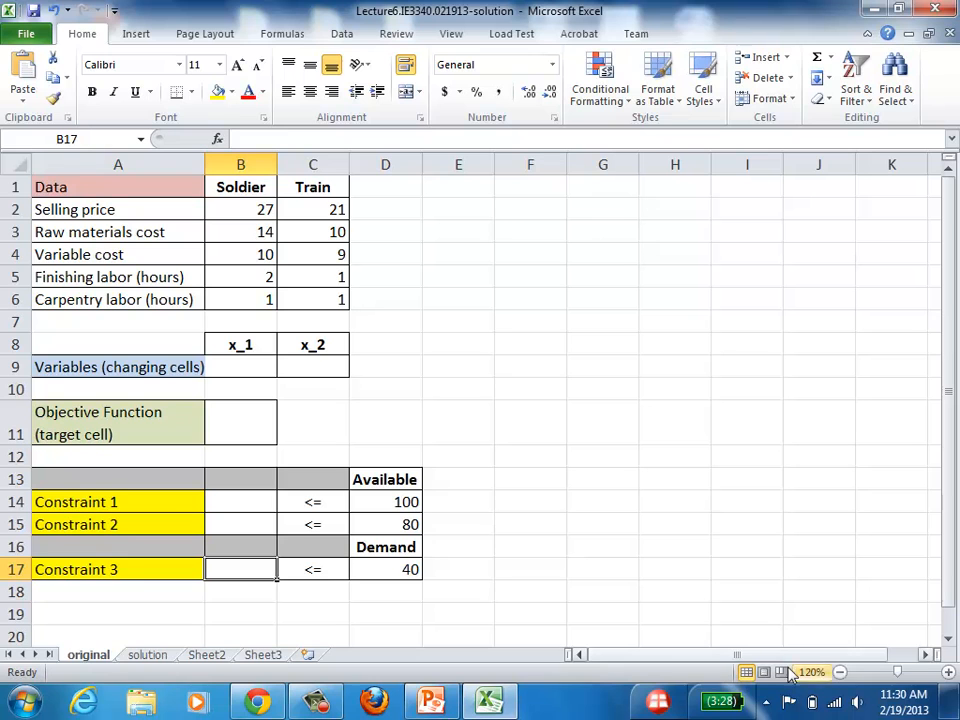
Start the objective function formula in B11 with the soldier profit term =(B2-B3-B4)*B9.
left_click(250, 436)
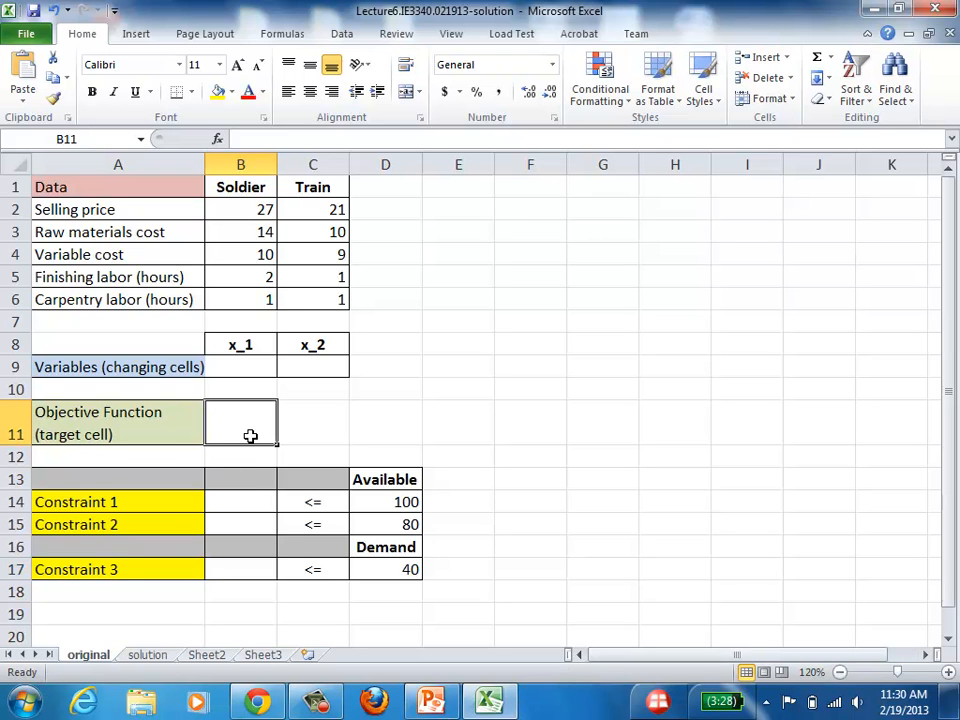
type("=")
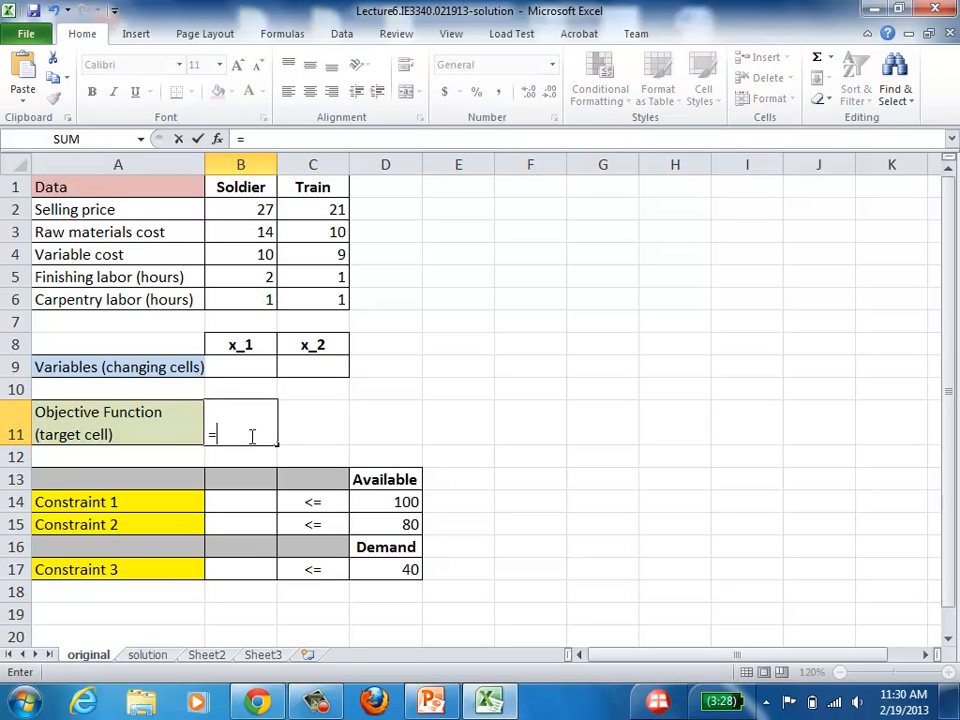
type("(")
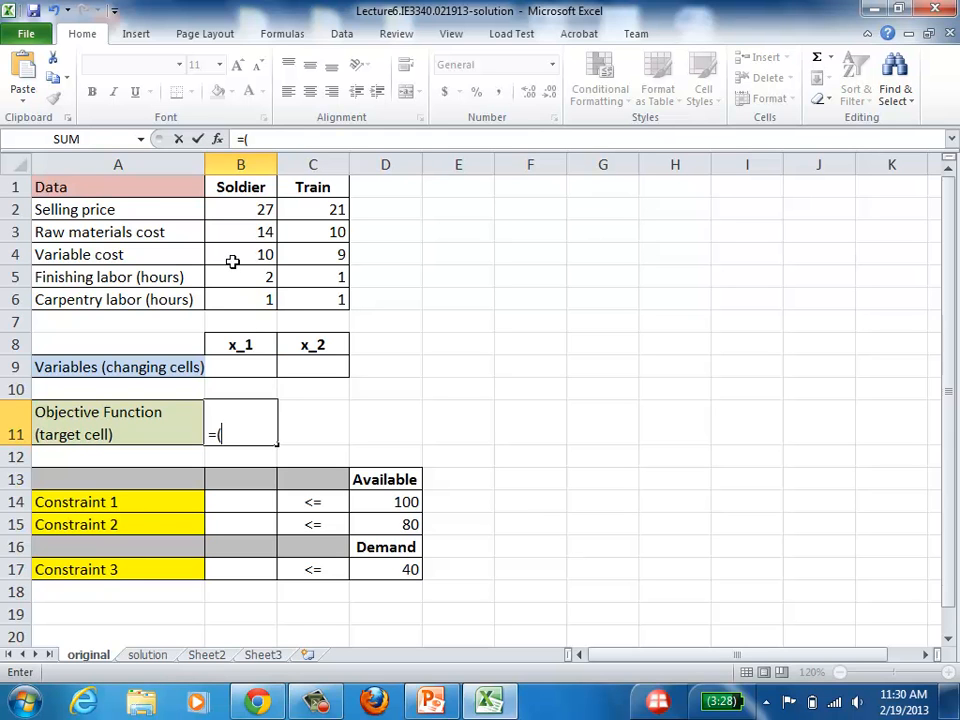
left_click(256, 209)
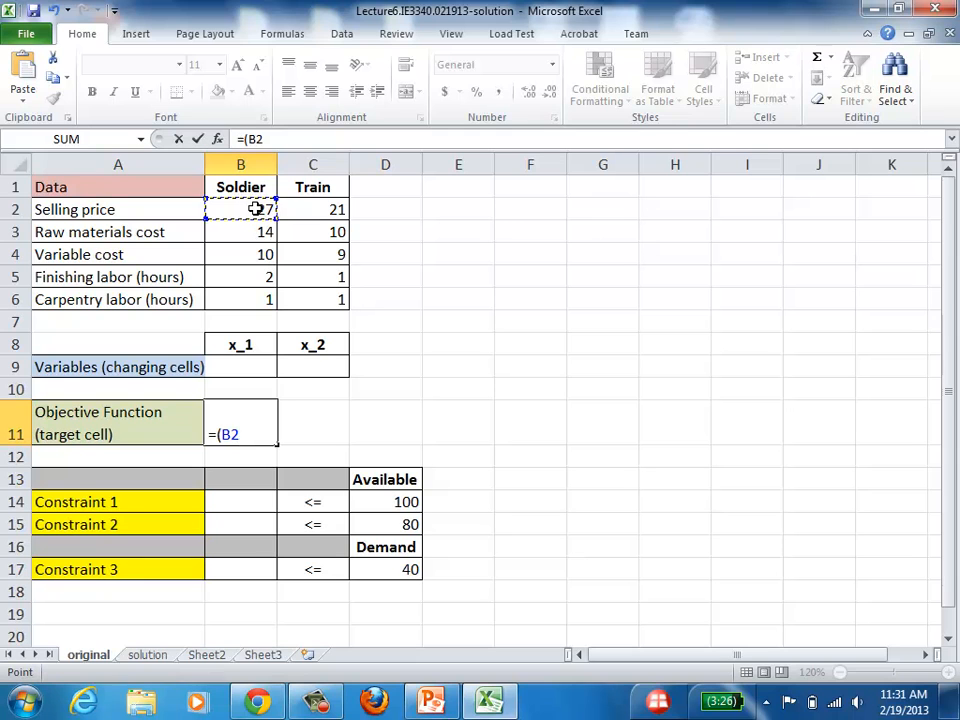
type("-")
left_click(247, 231)
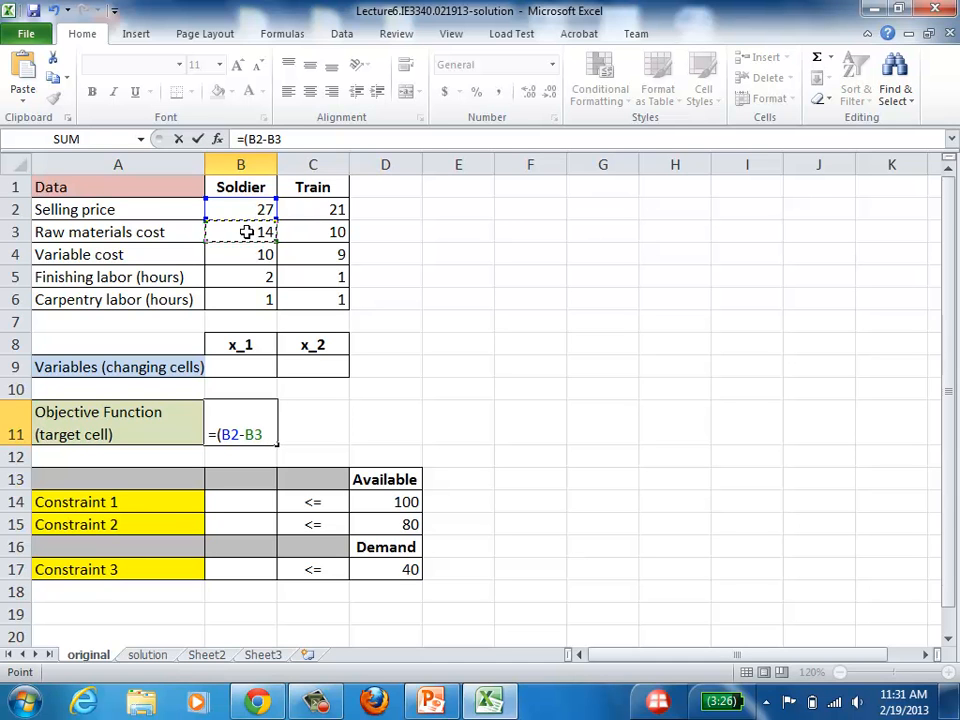
type("-")
left_click(232, 257)
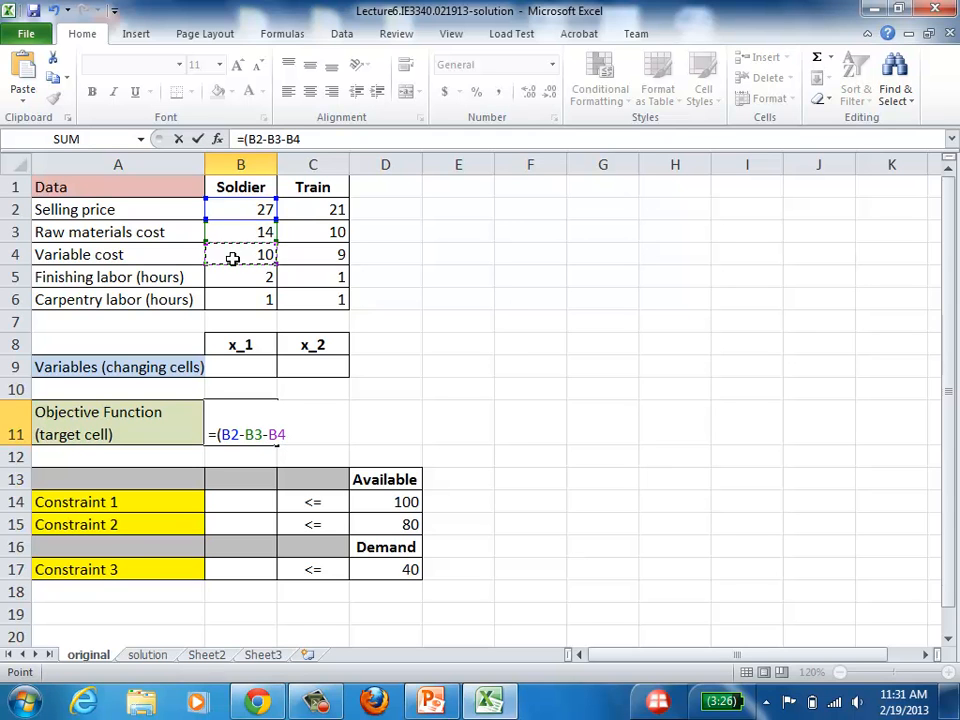
type(")*")
left_click(240, 371)
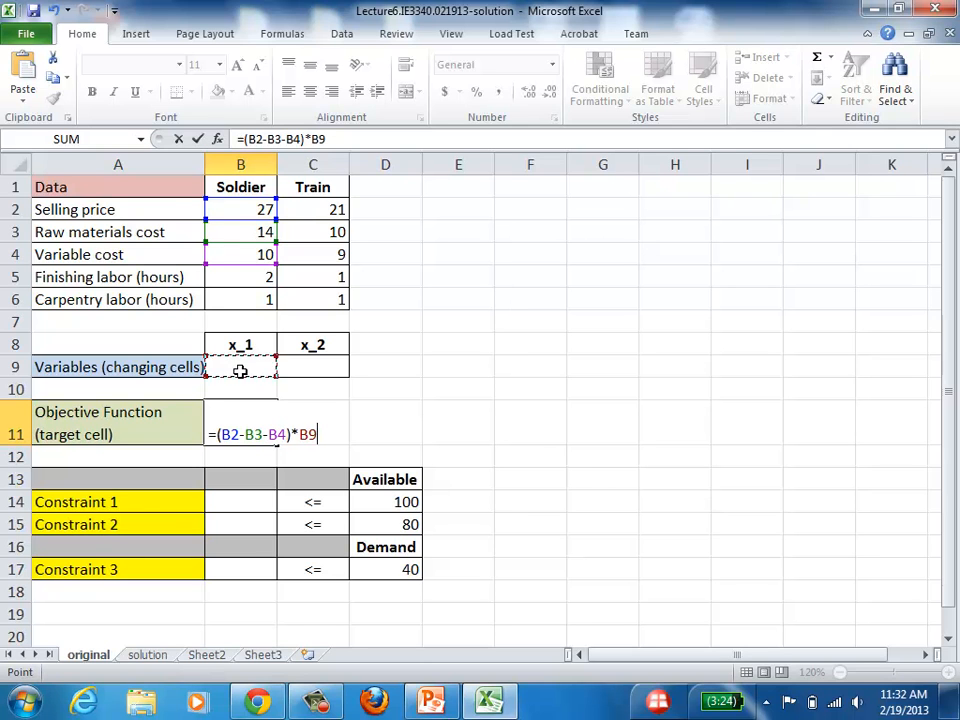
Add the train profit term +(C2-C3-C4)*C9 to the objective function and complete the formula.
type("+(")
left_click(338, 208)
type("-")
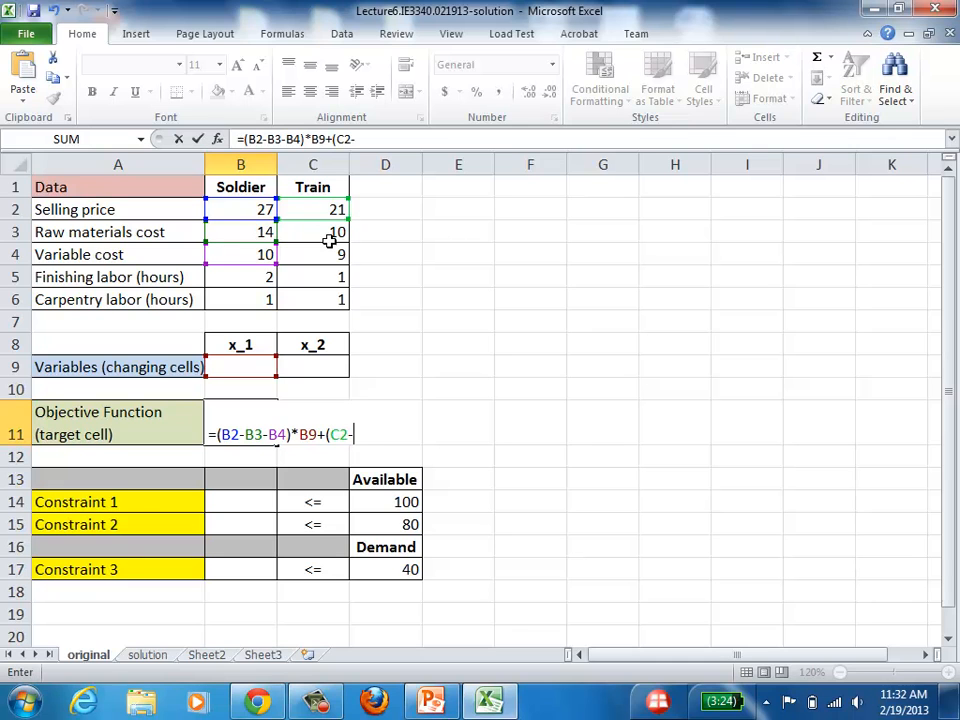
left_click(333, 232)
type("-")
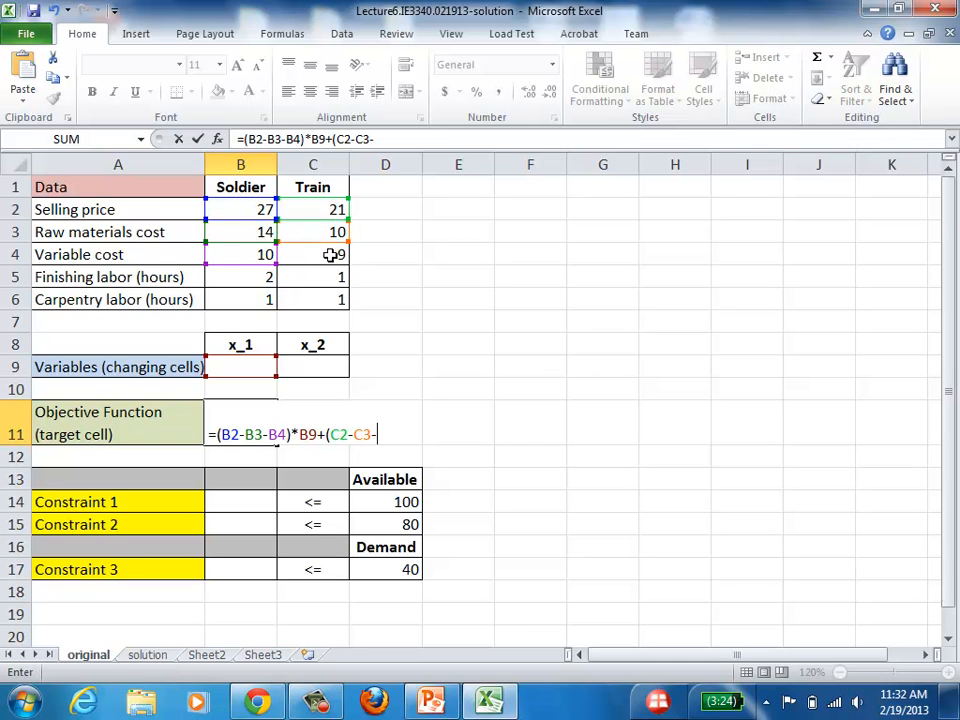
left_click(330, 256)
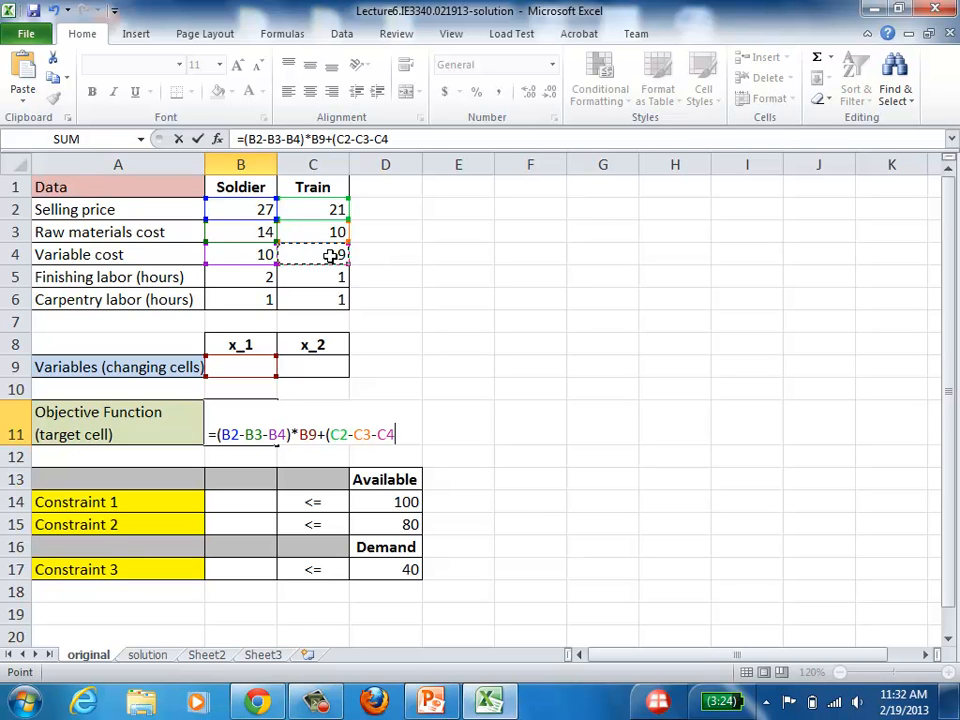
type(")*")
left_click(309, 365)
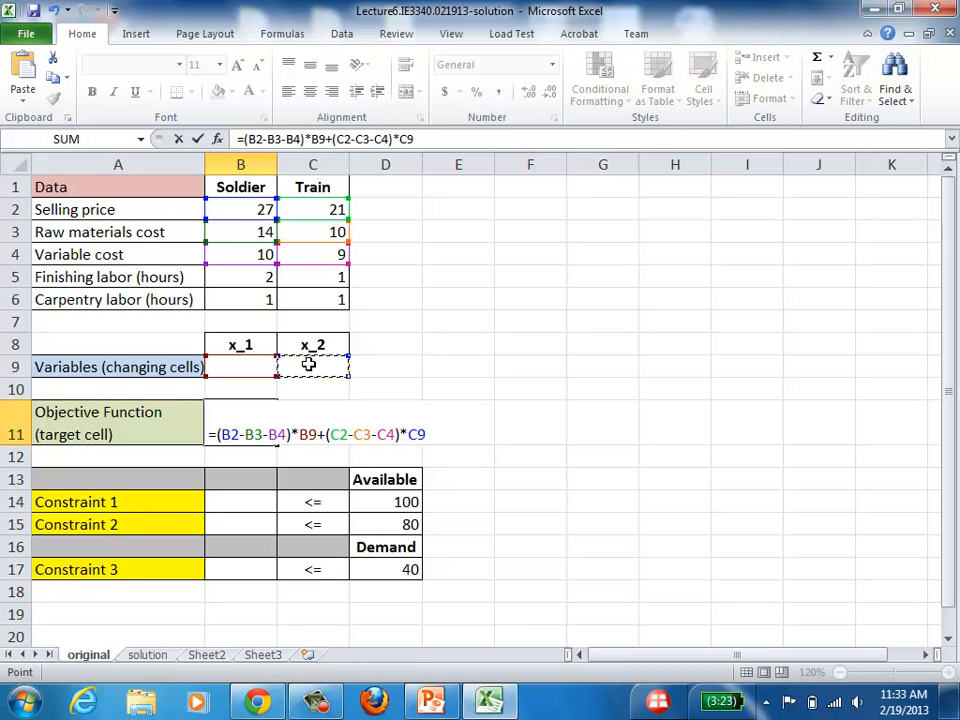
key("Return")
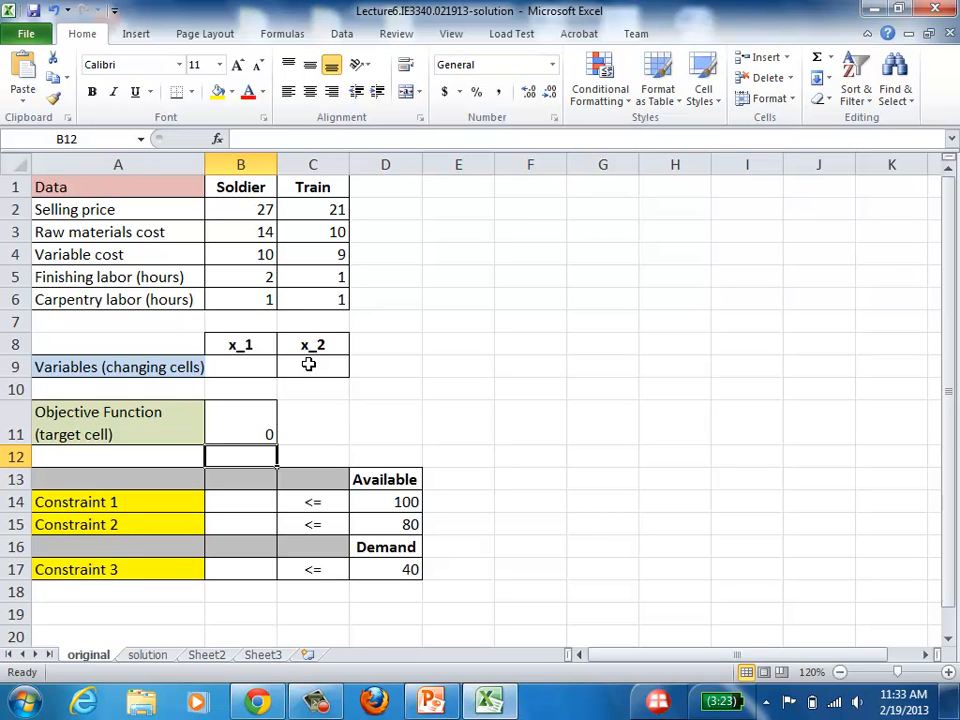
Enter the finishing labor formula =B5*B9+C5*C9 for Constraint 1 in B14.
left_click(228, 505)
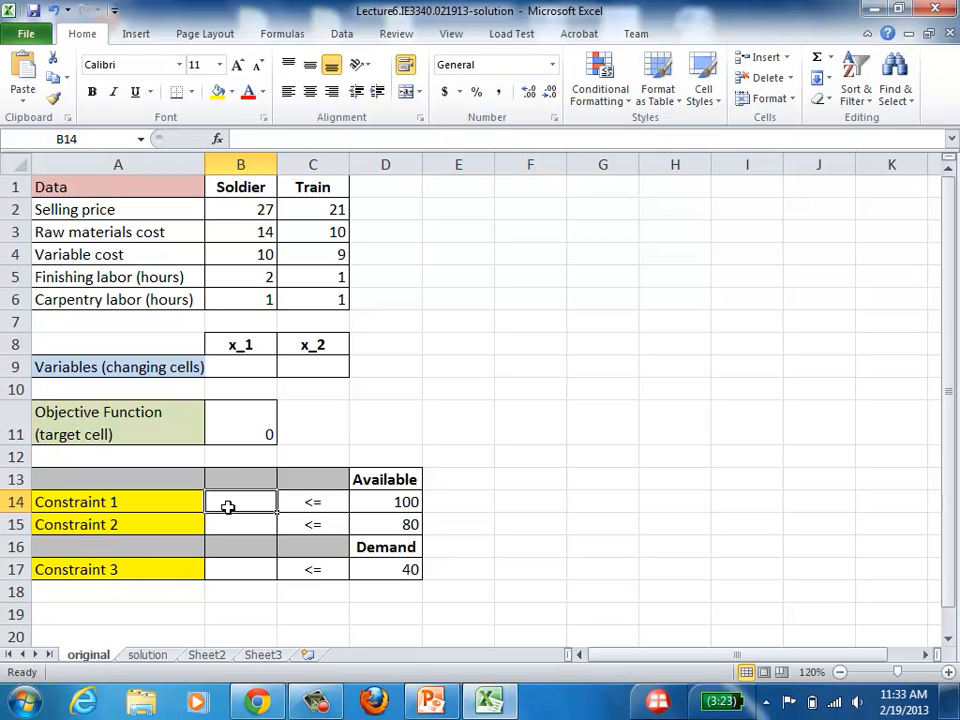
type("=")
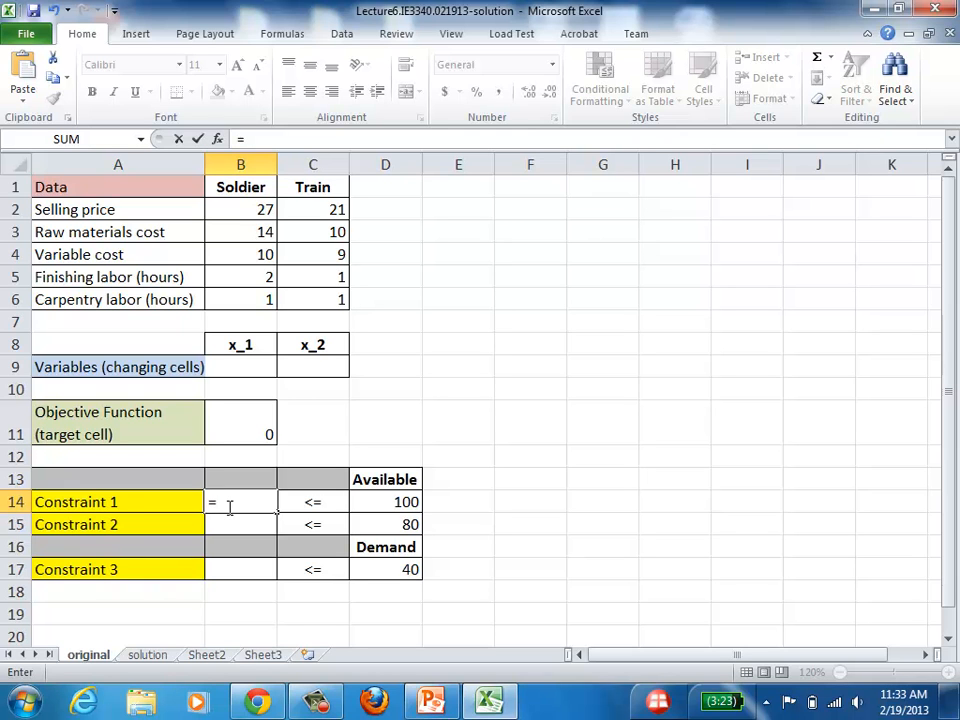
left_click(254, 274)
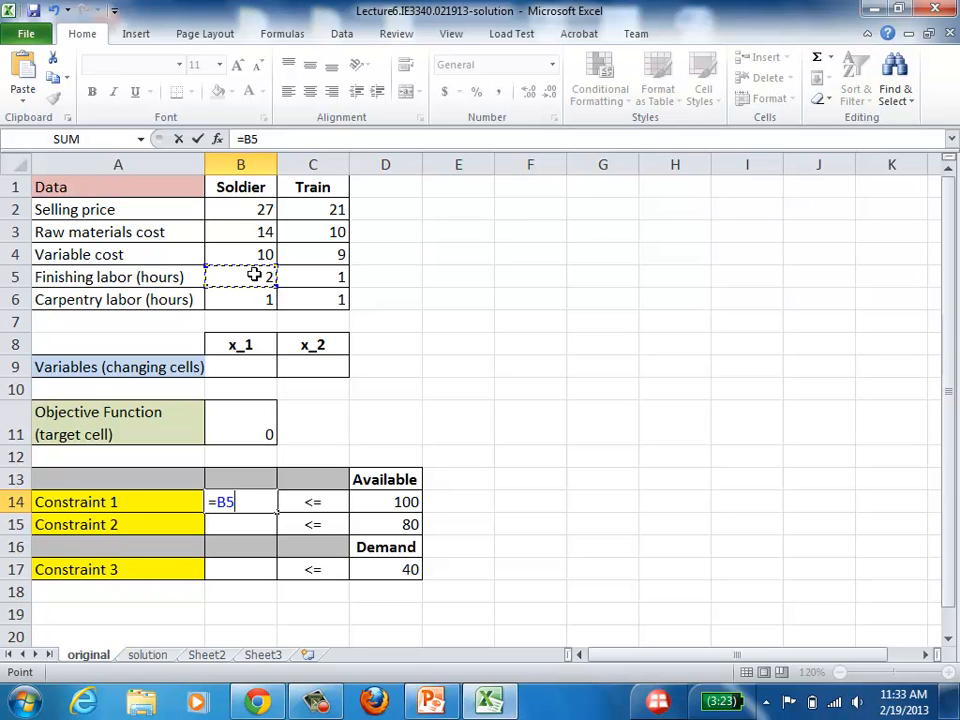
type("*")
left_click(254, 370)
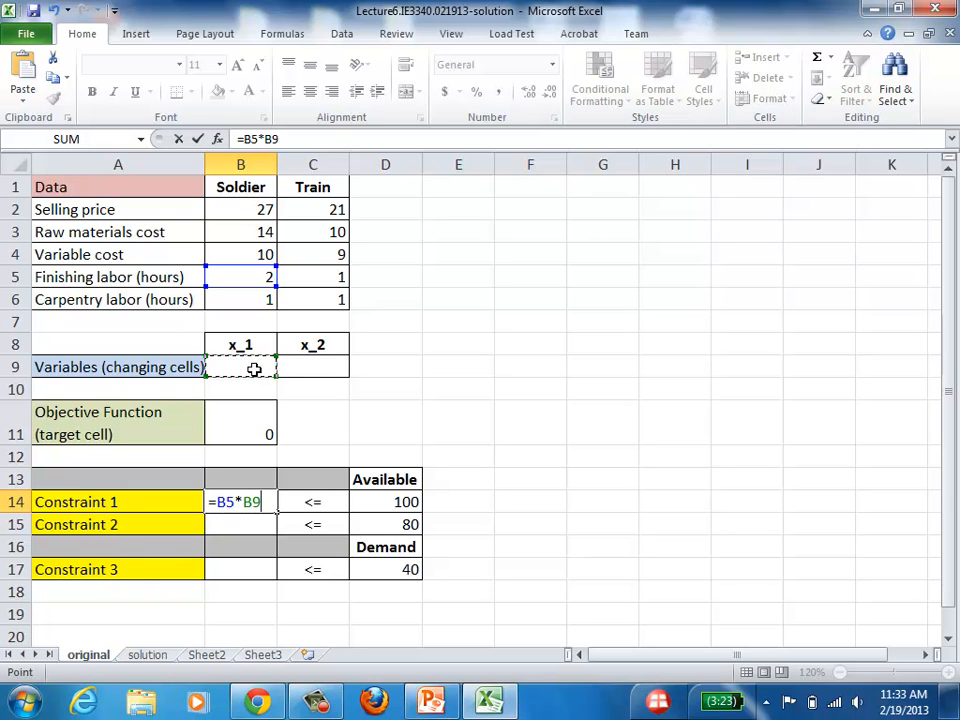
type("+")
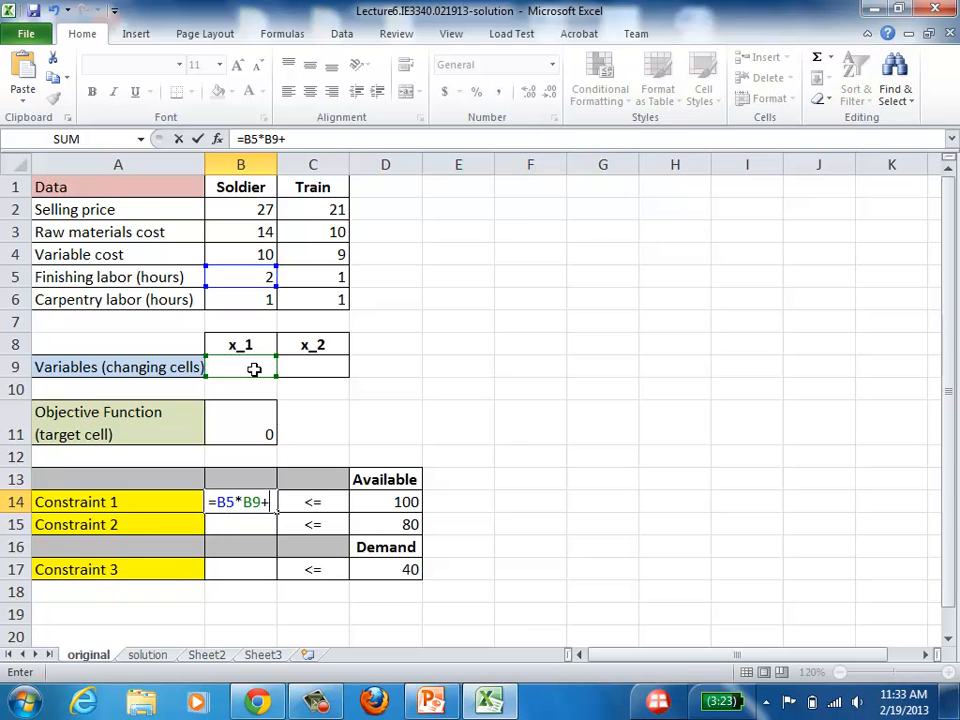
left_click(318, 277)
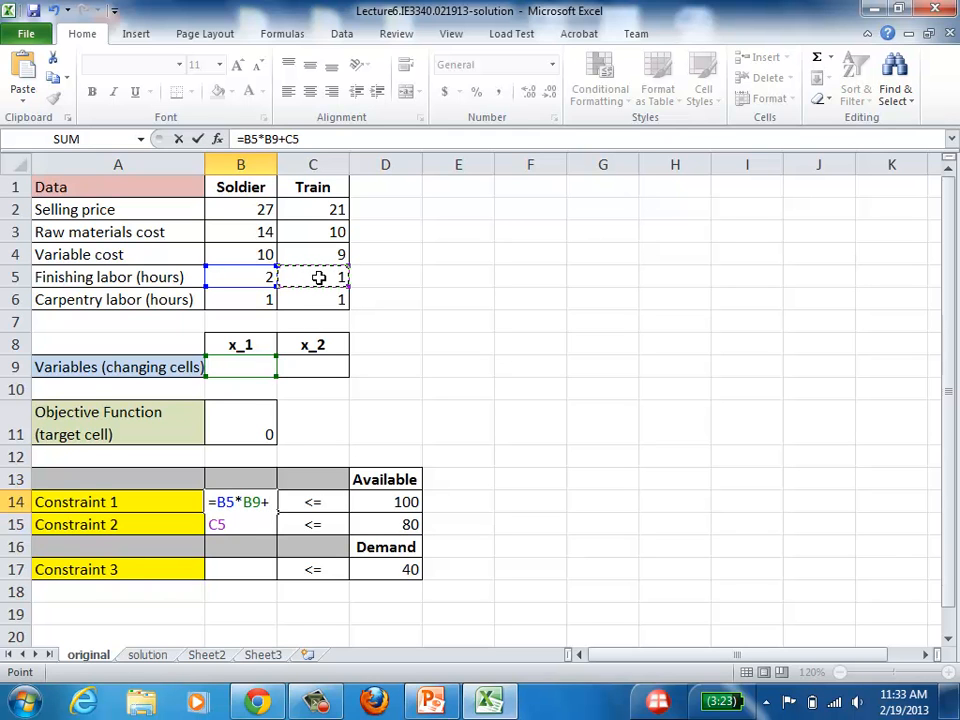
type("*")
left_click(320, 367)
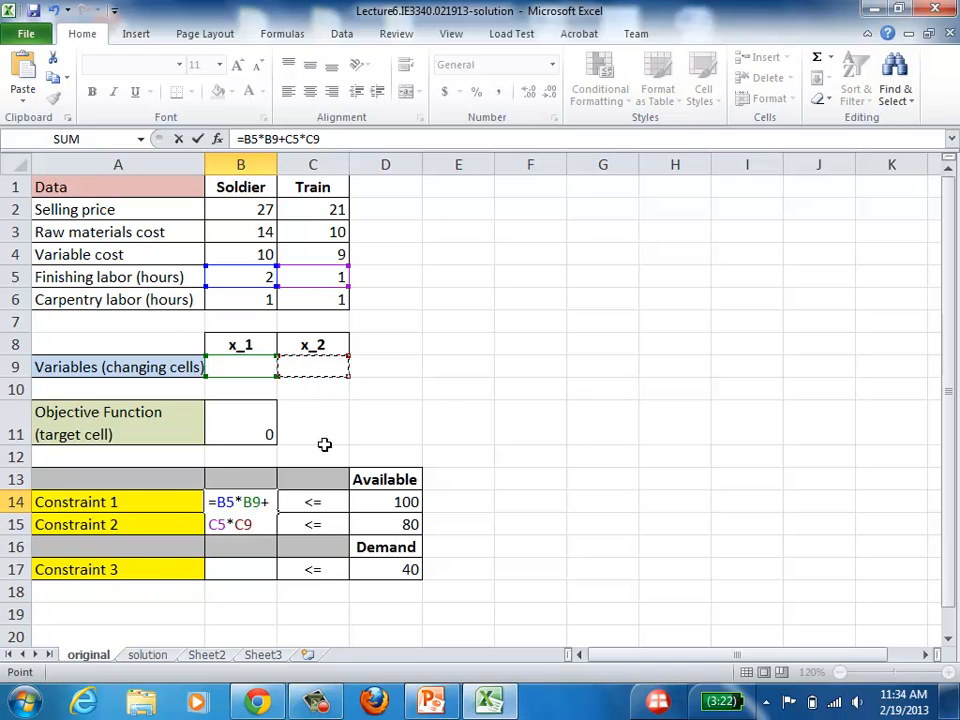
key("Return")
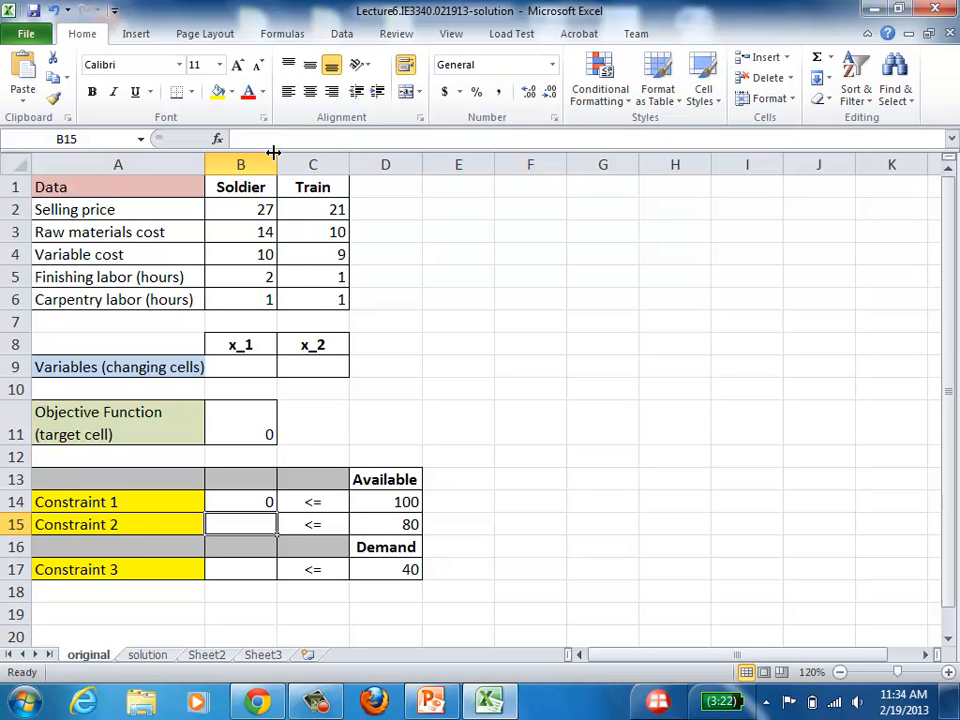
Widen column B and enter the carpentry labor formula =B6*B9+C6*C9 for Constraint 2 in B15.
left_click_drag(273, 152, 389, 145)
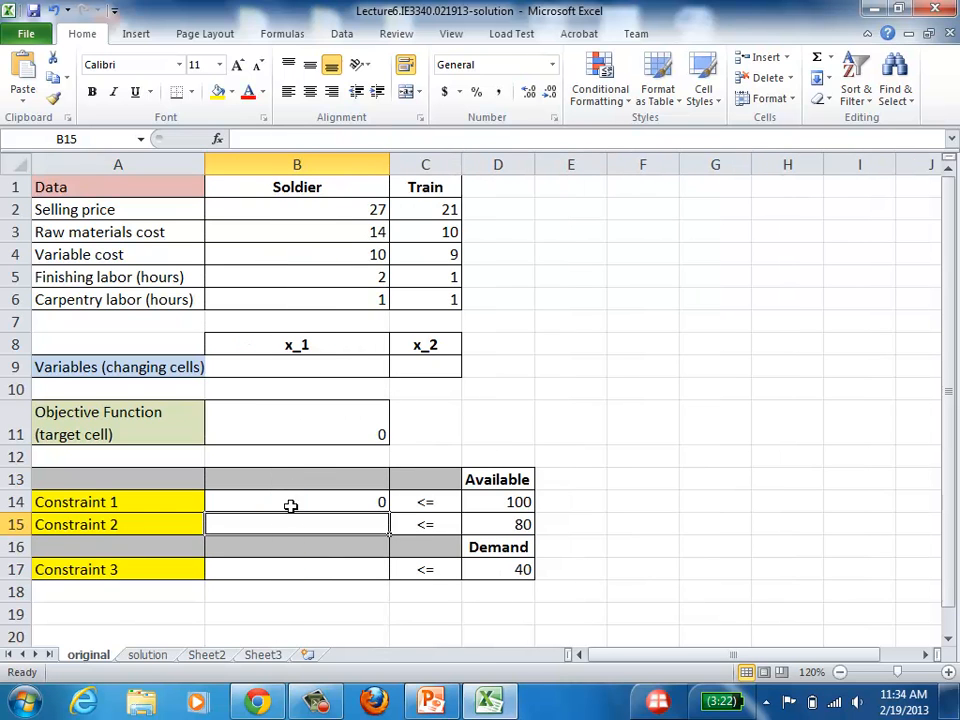
type("=")
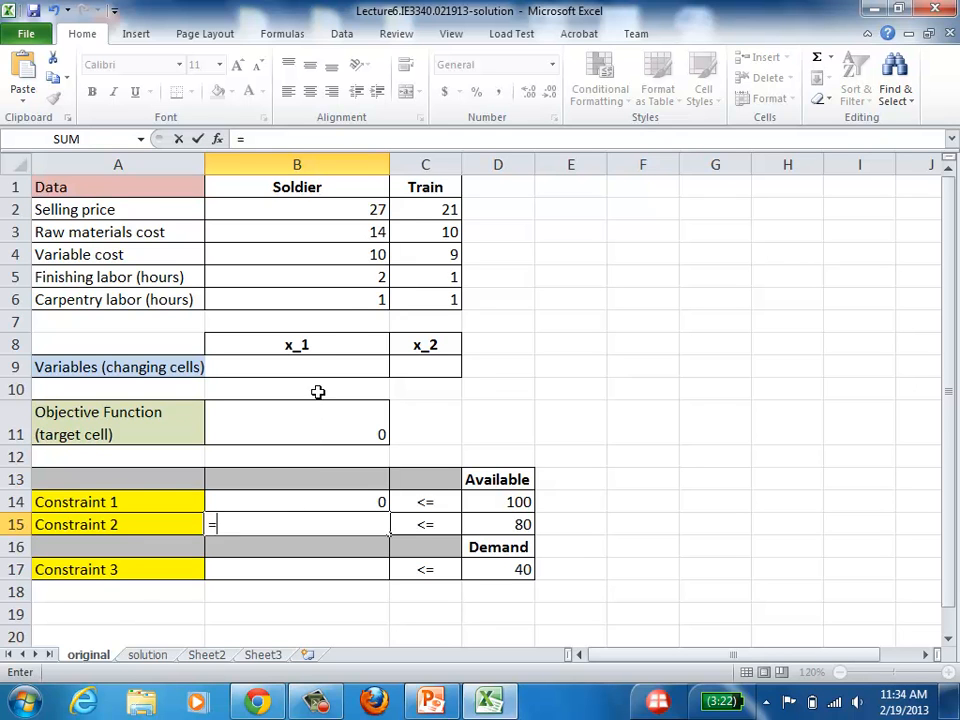
left_click(357, 299)
type("*")
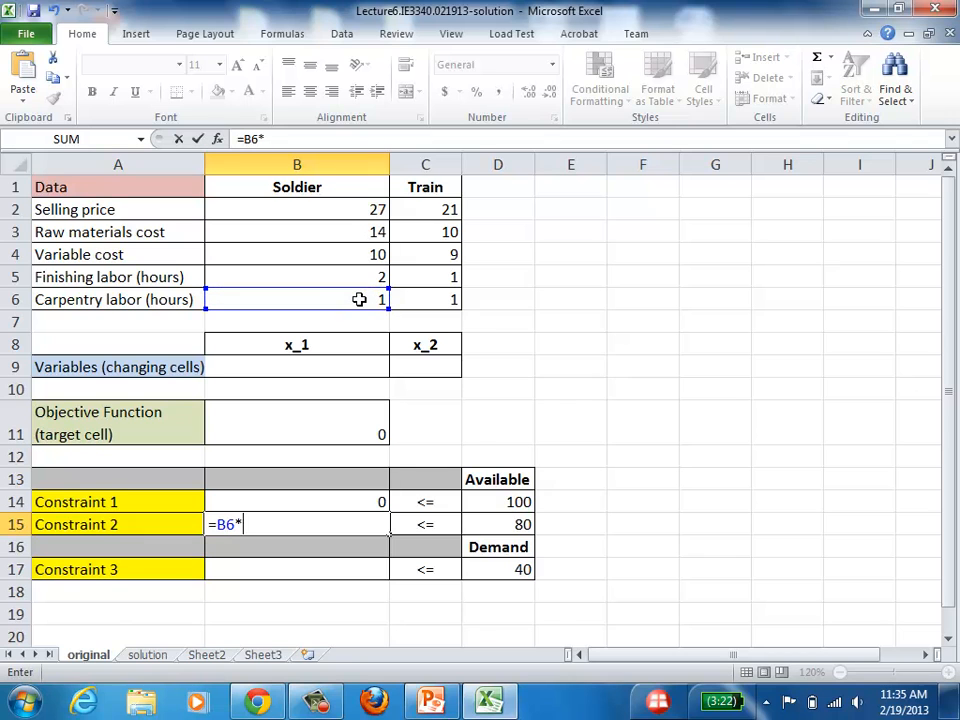
left_click(339, 367)
type("+")
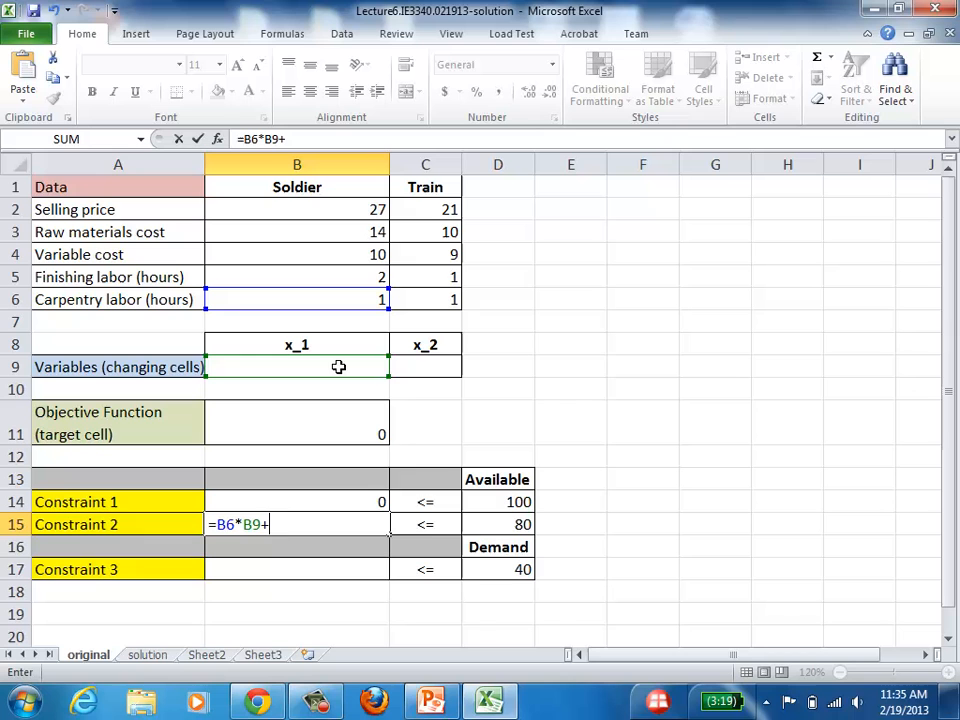
left_click(434, 300)
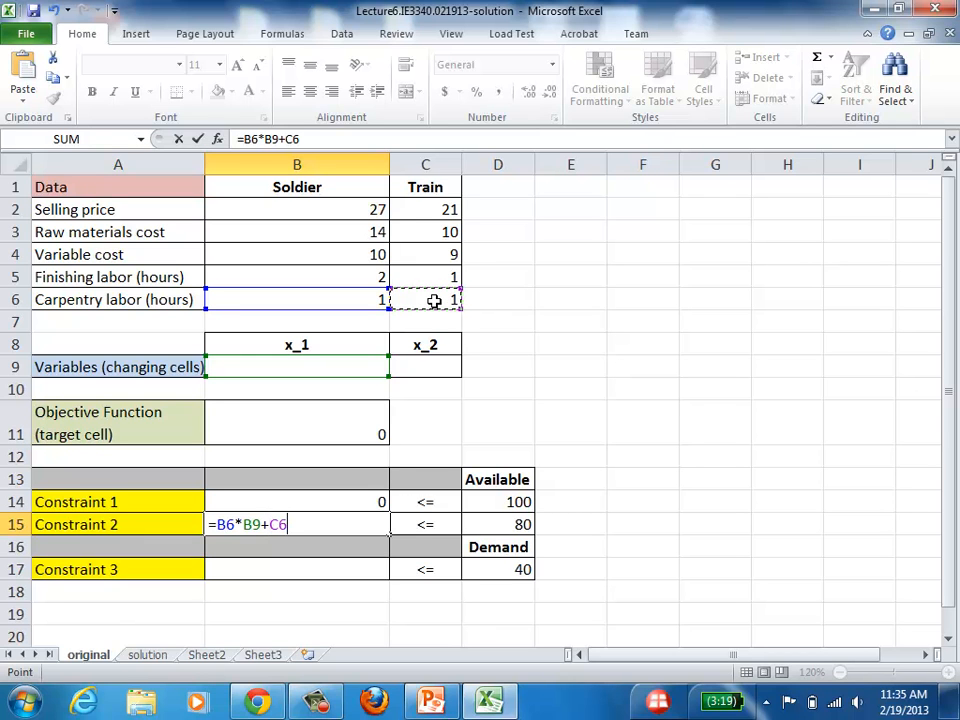
type("*")
left_click(419, 365)
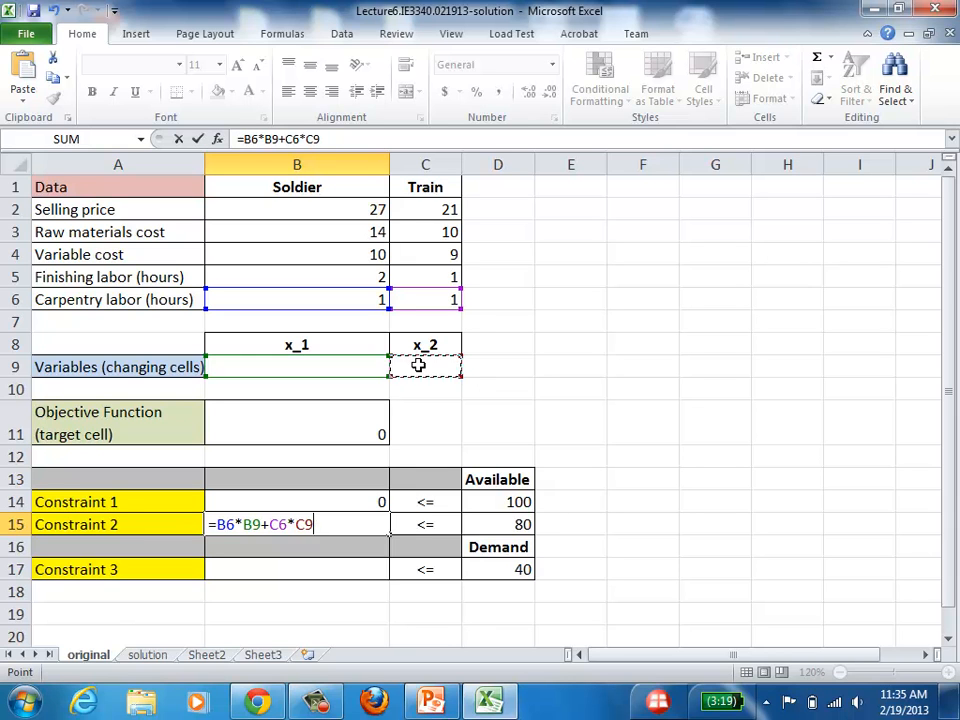
key("Return")
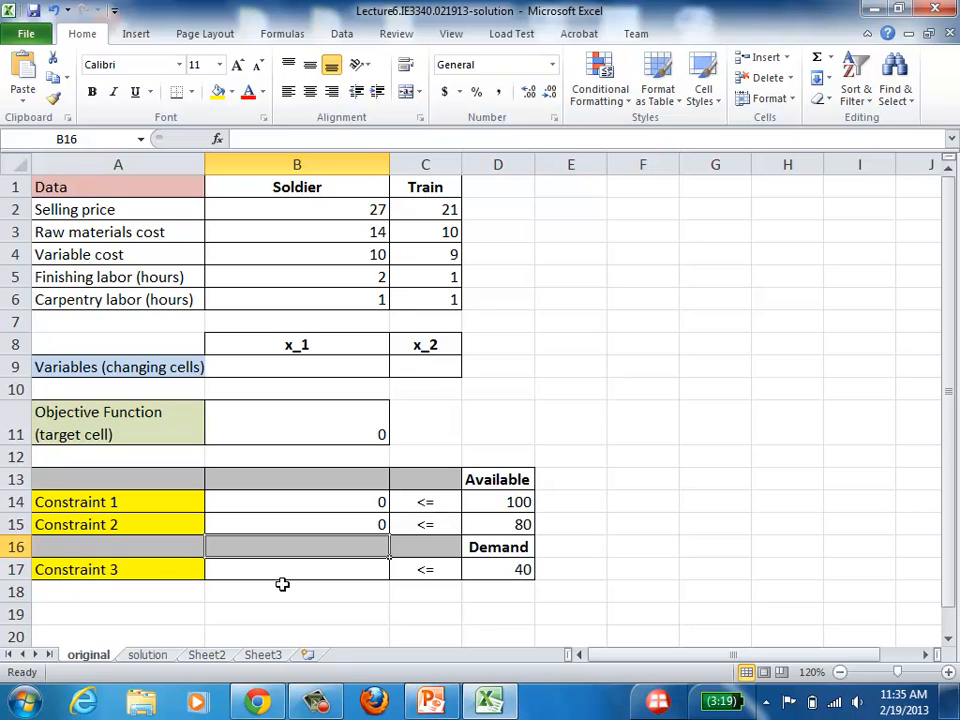
Enter the soldier demand formula =B9 for Constraint 3 in B17.
left_click(312, 567)
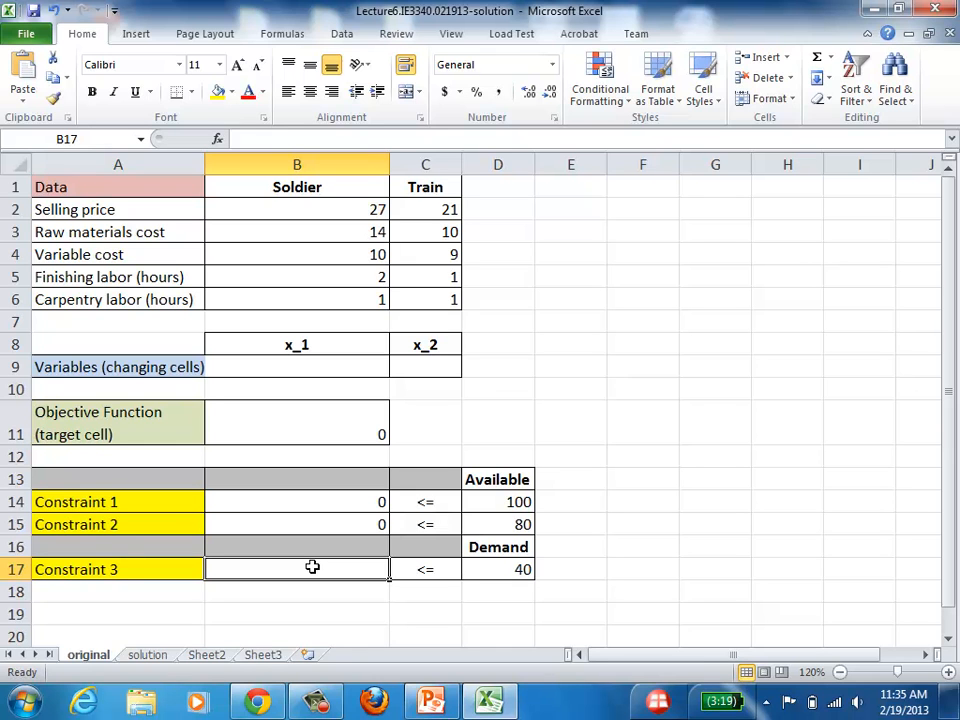
type("=")
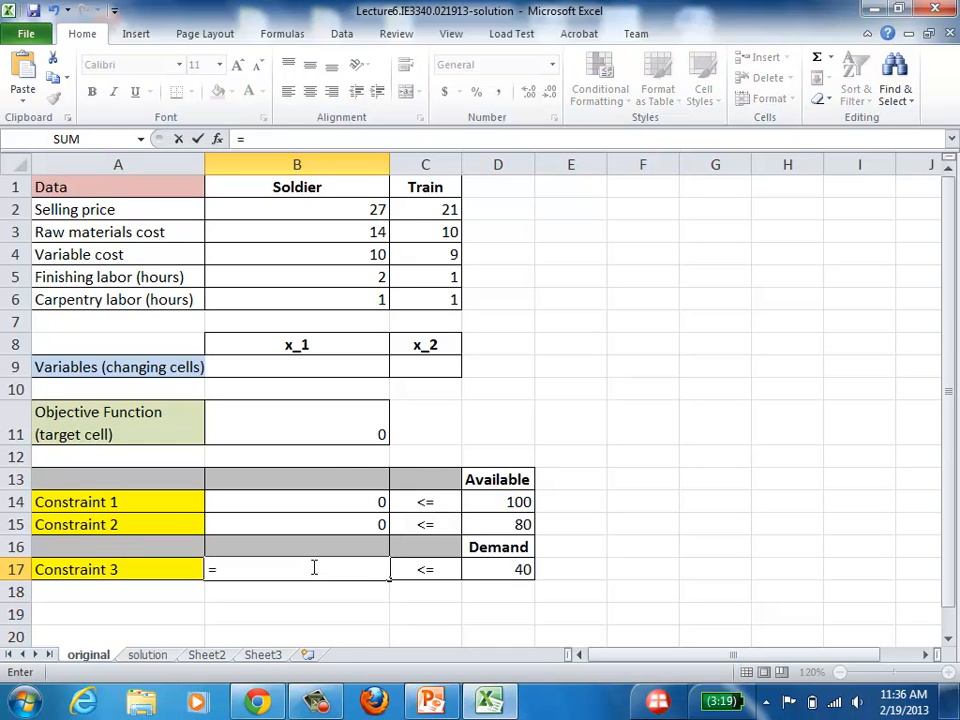
left_click(312, 368)
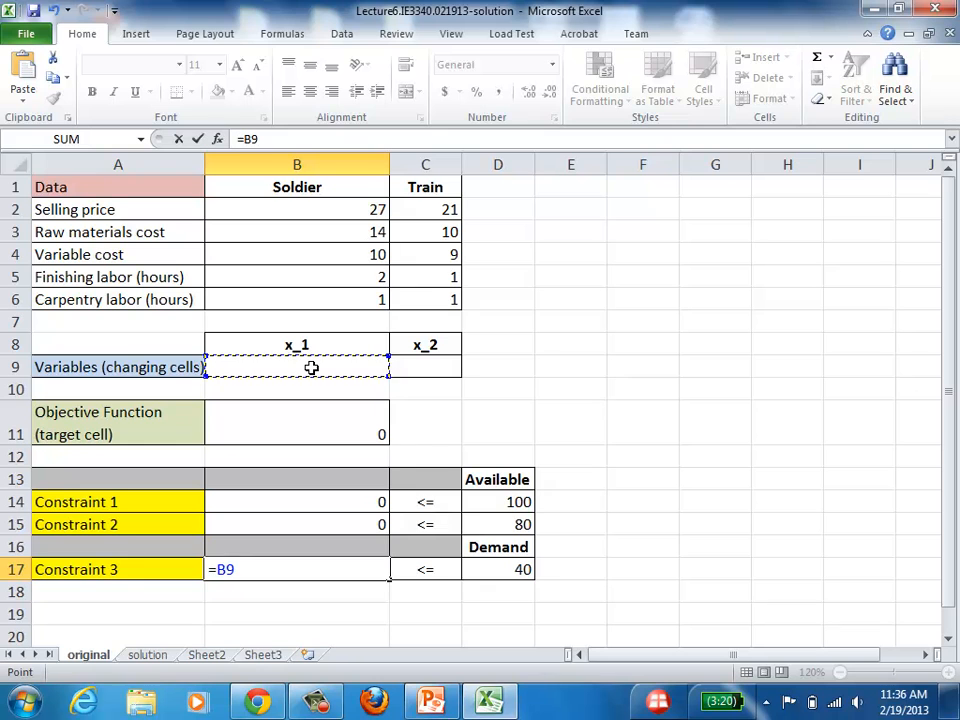
key("Return")
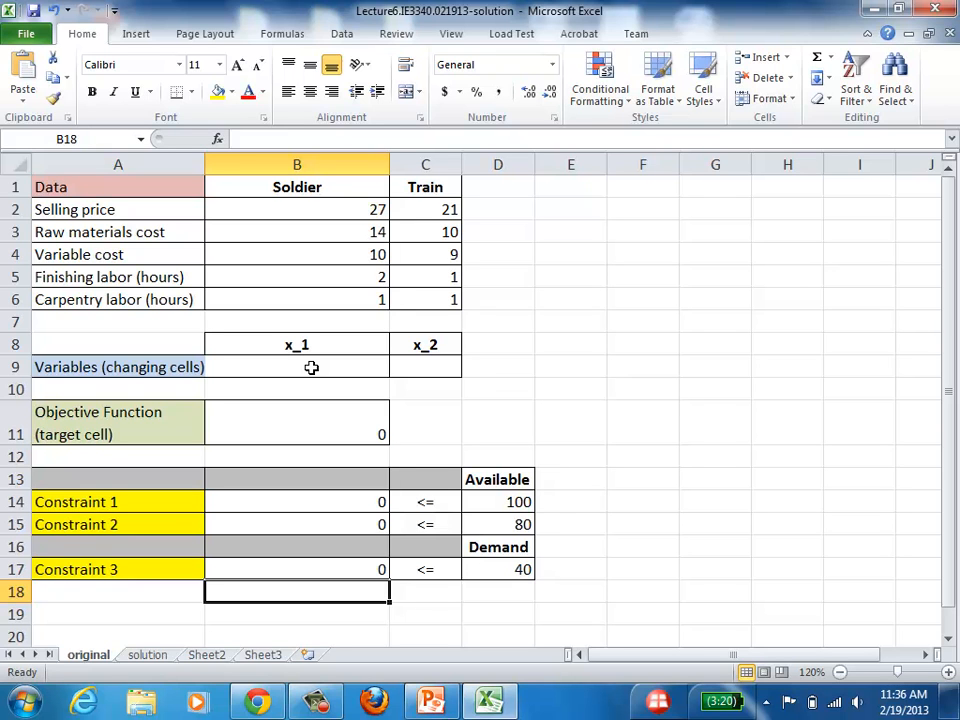
Enter a trial value of 1 for both x_1 and x_2 in the variable cells B9 and C9 to test the formulas.
left_click(311, 368)
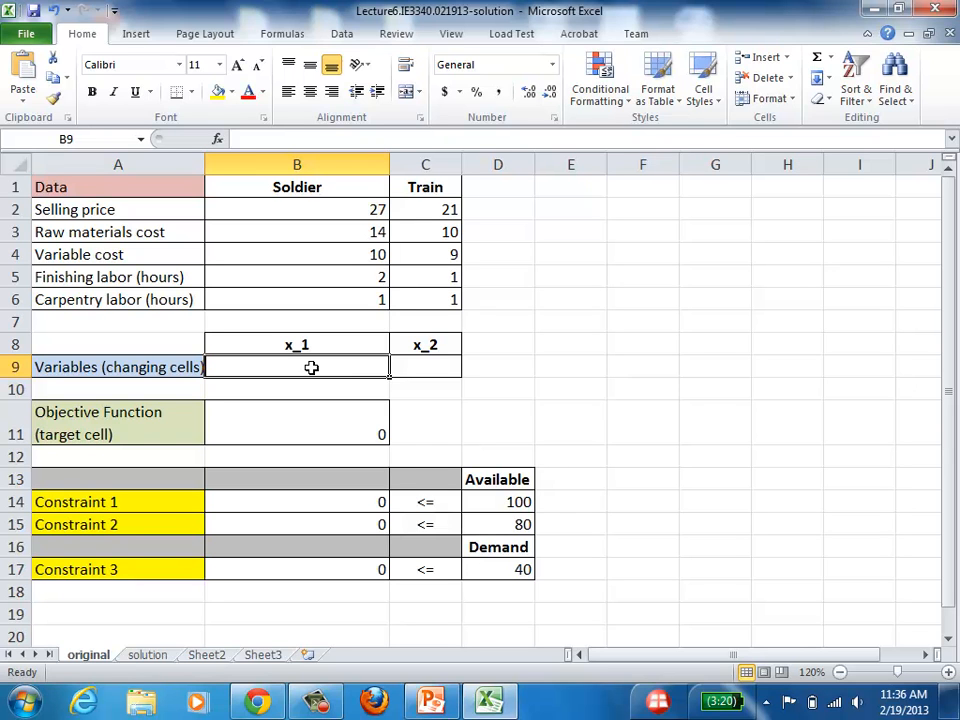
type("1")
key("Tab")
type("1")
key("Tab")
key("Down")
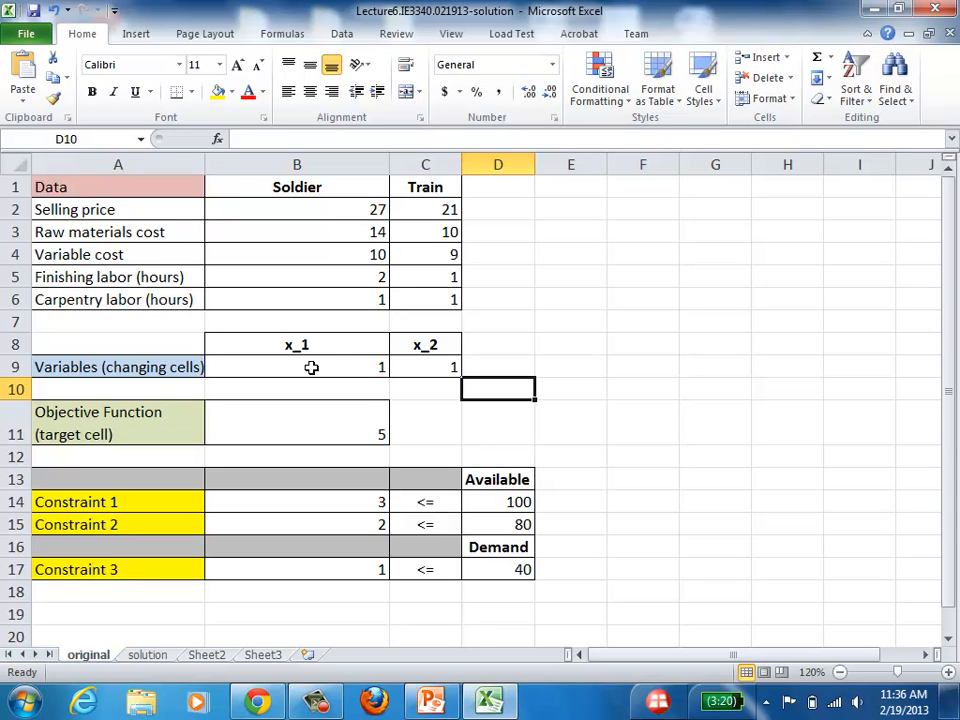
Clear the trial values from the x_1 and x_2 variable cells.
left_click(336, 368)
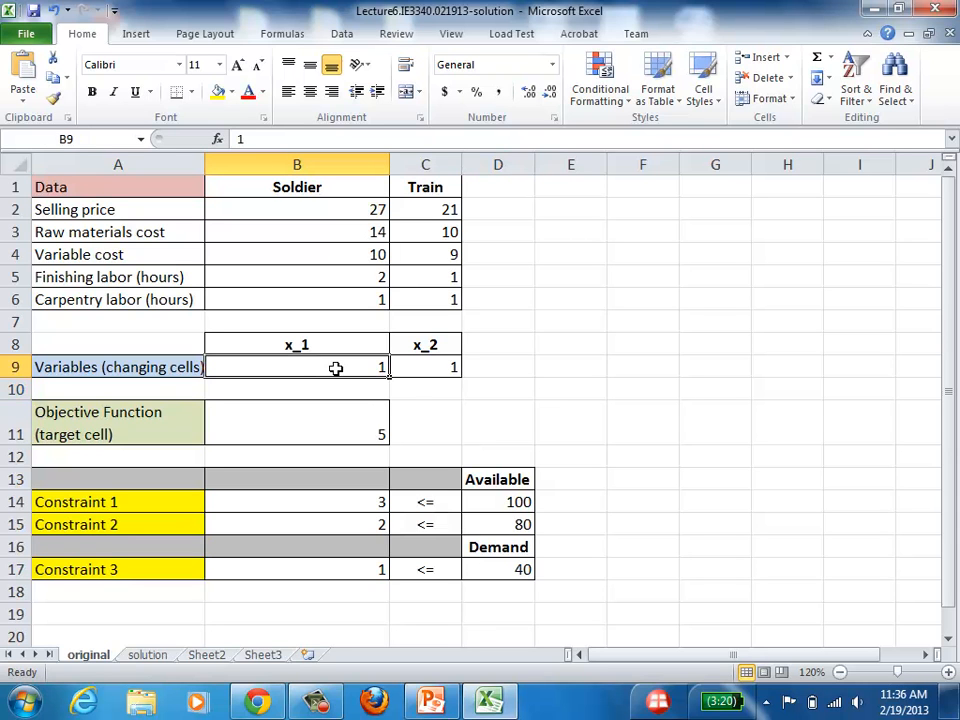
key("Delete")
key("Right")
key("Delete")
key("Down")
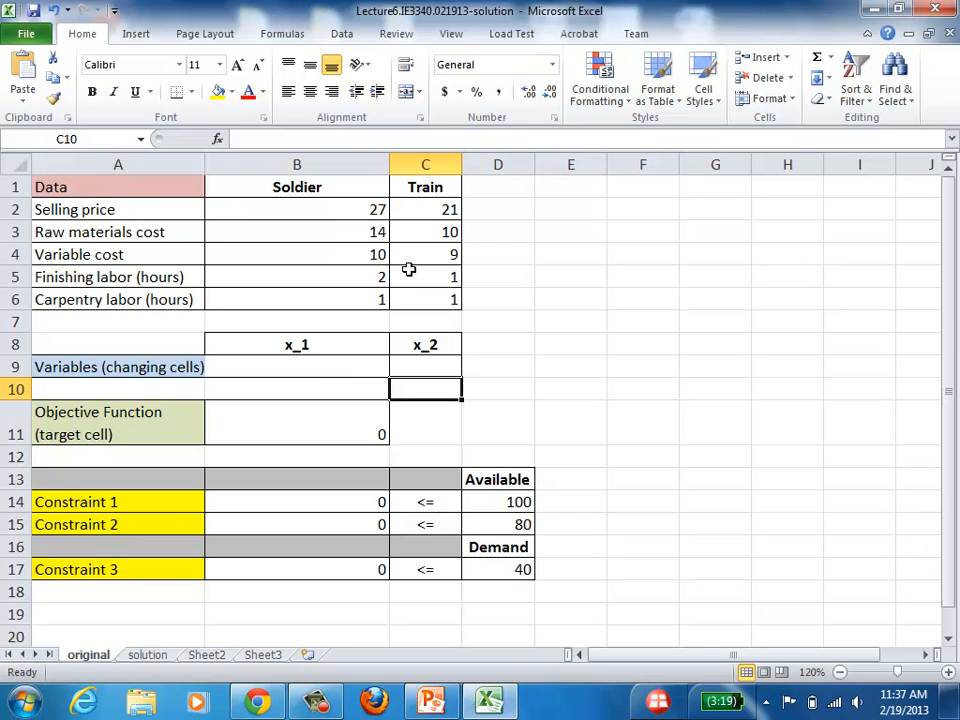
Look through the add-ins listed in the Excel options and view the details of the Analysis ToolPak.
left_click(343, 35)
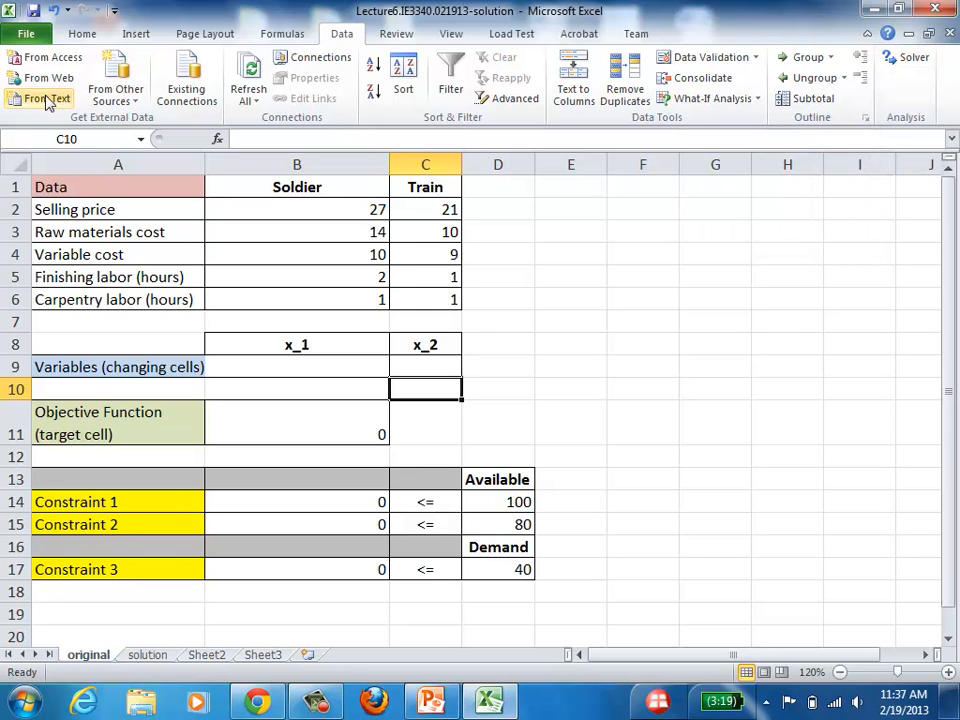
left_click(30, 35)
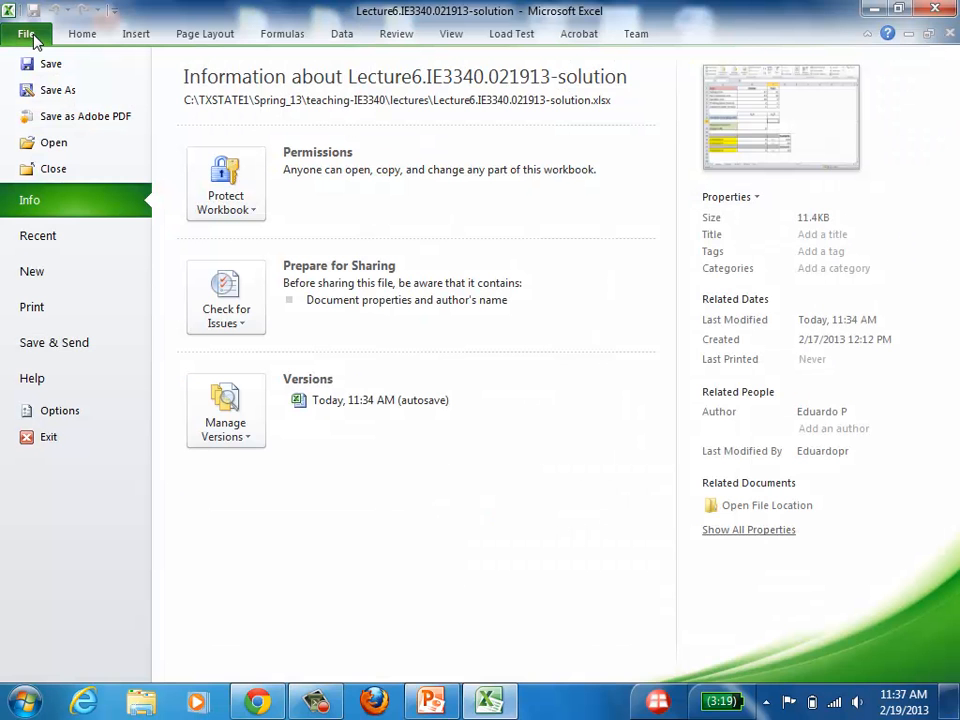
left_click(60, 410)
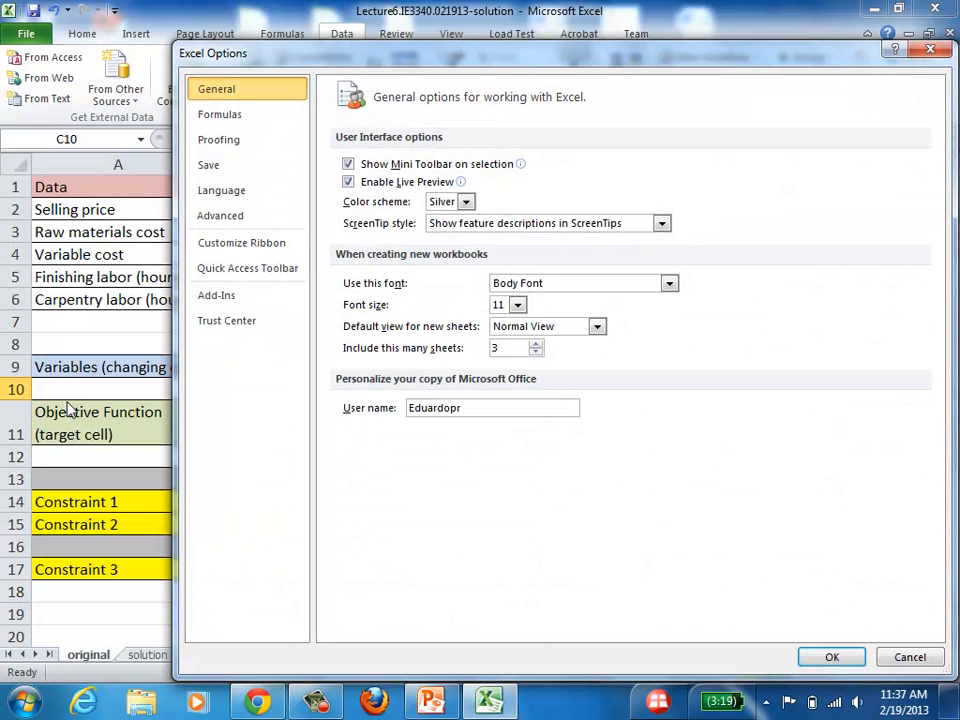
left_click(220, 298)
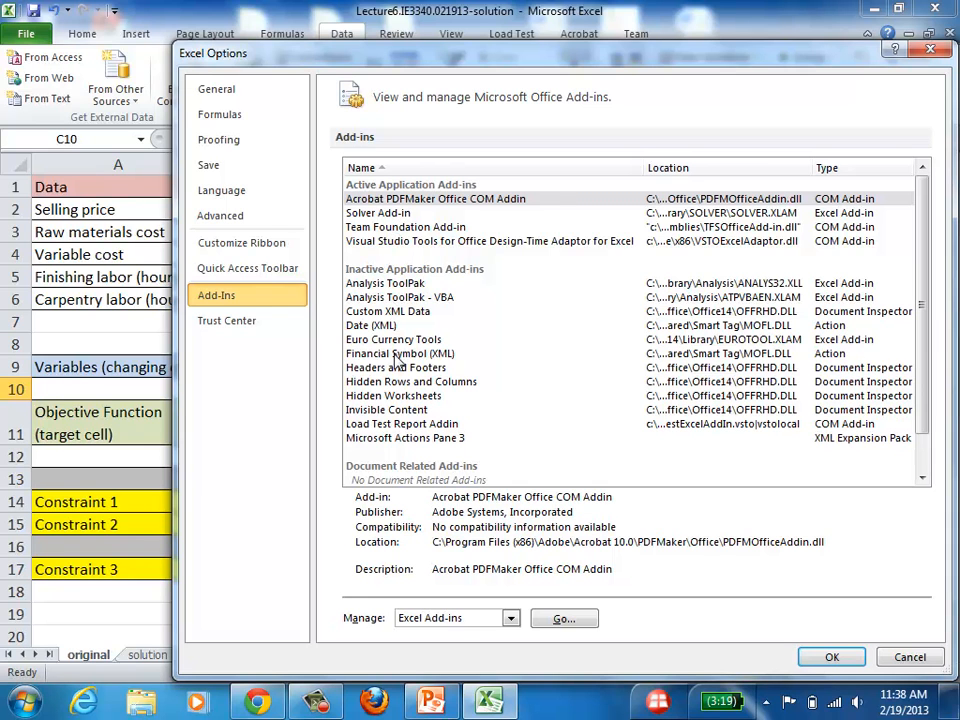
left_click(410, 285)
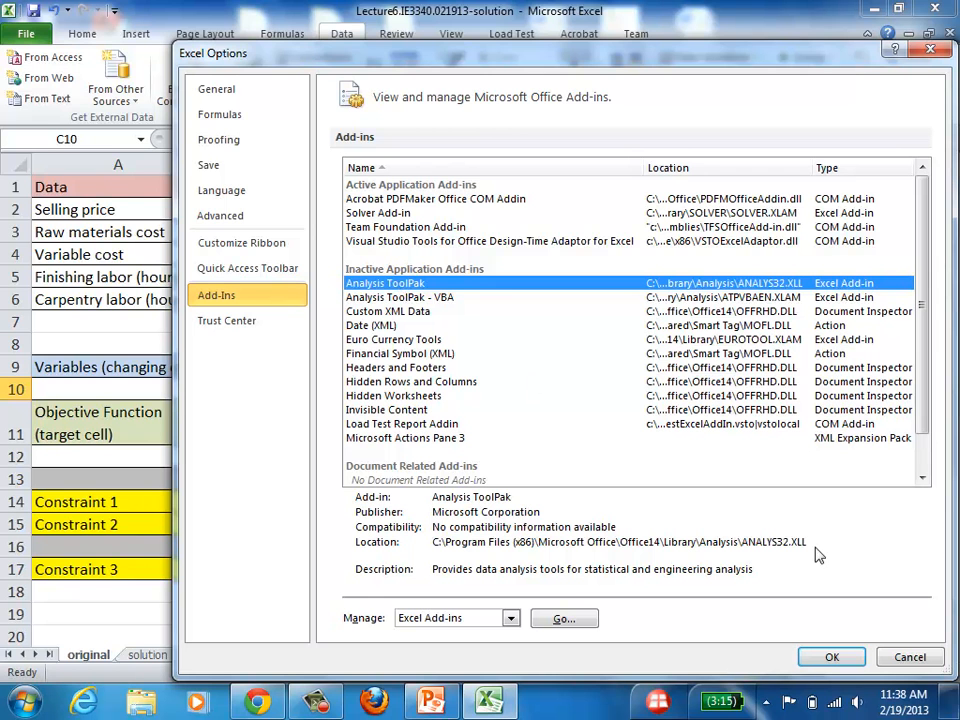
left_click(830, 658)
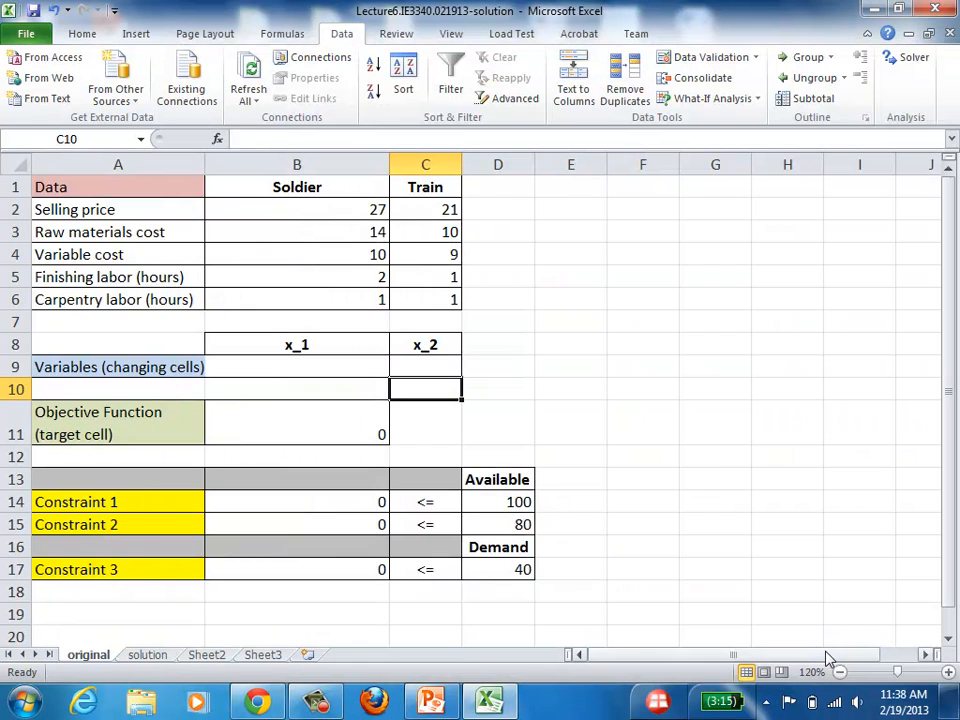
Inspect the list of available Excel add-ins for the Solver Add-in, then close it without changes.
left_click(25, 36)
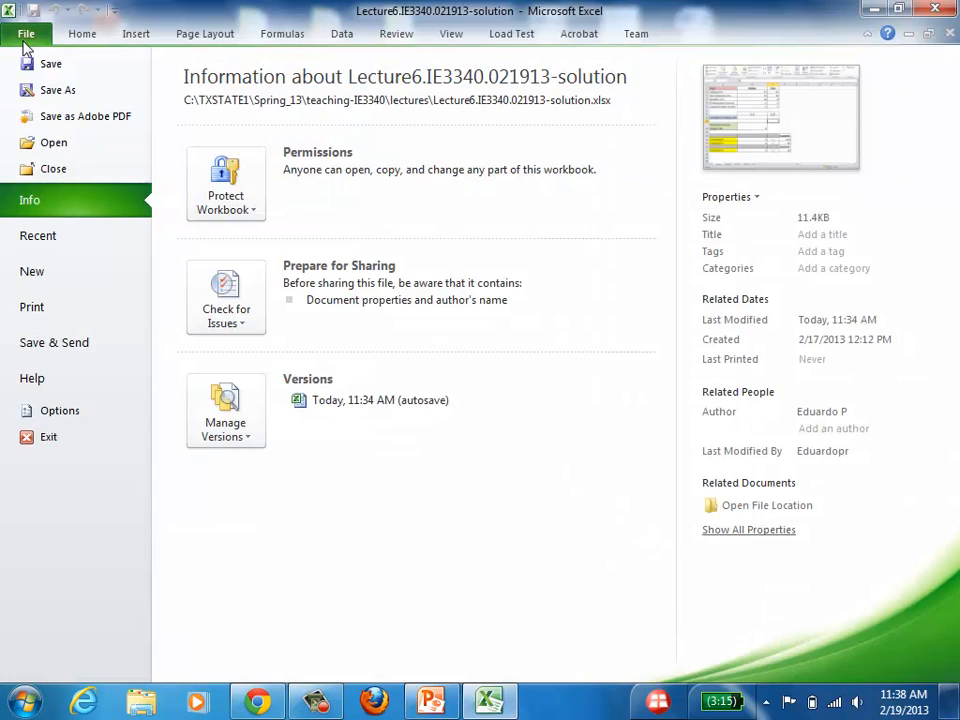
left_click(58, 416)
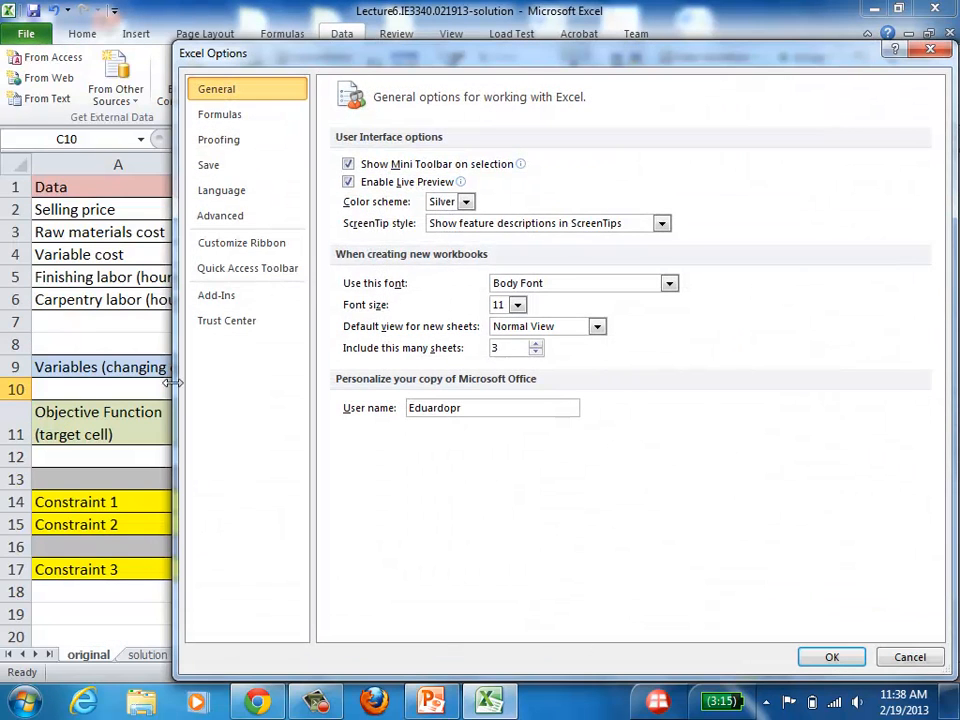
left_click(214, 298)
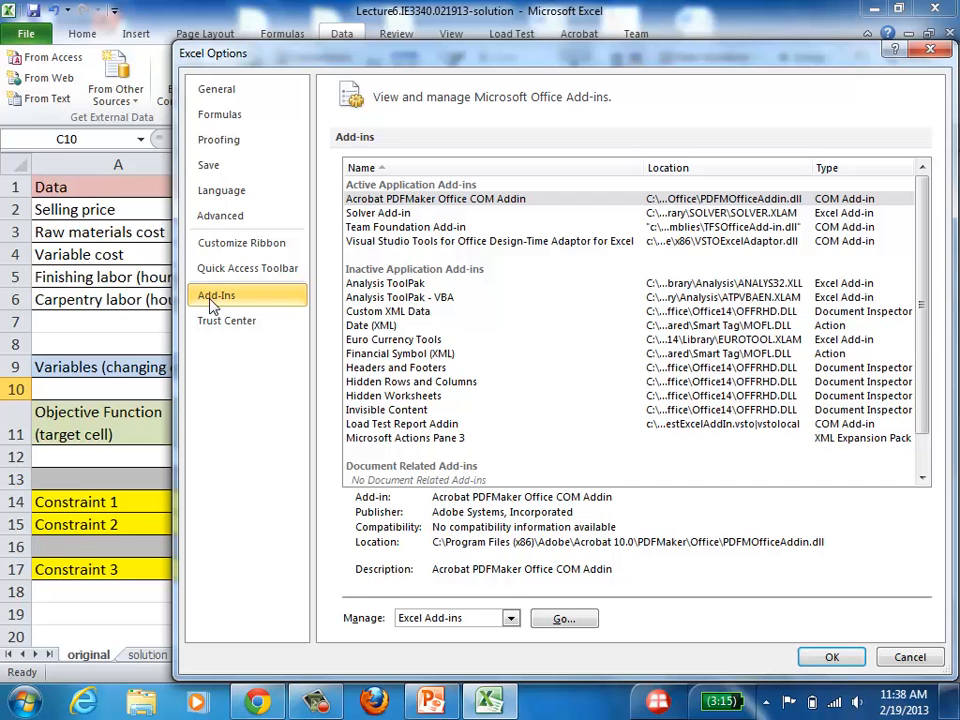
left_click(403, 285)
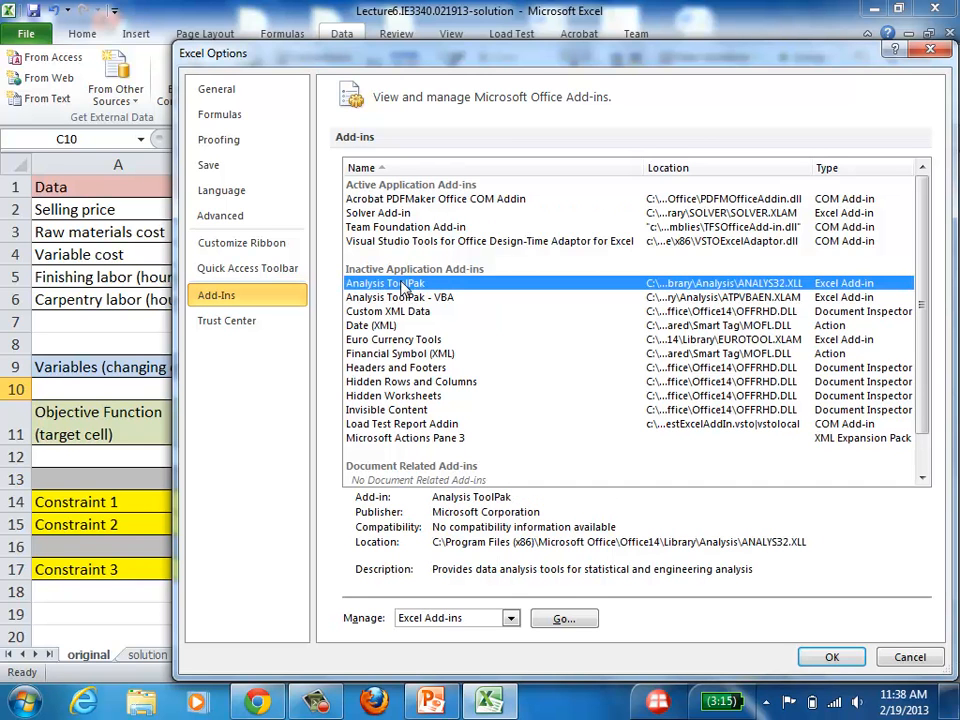
left_click(565, 617)
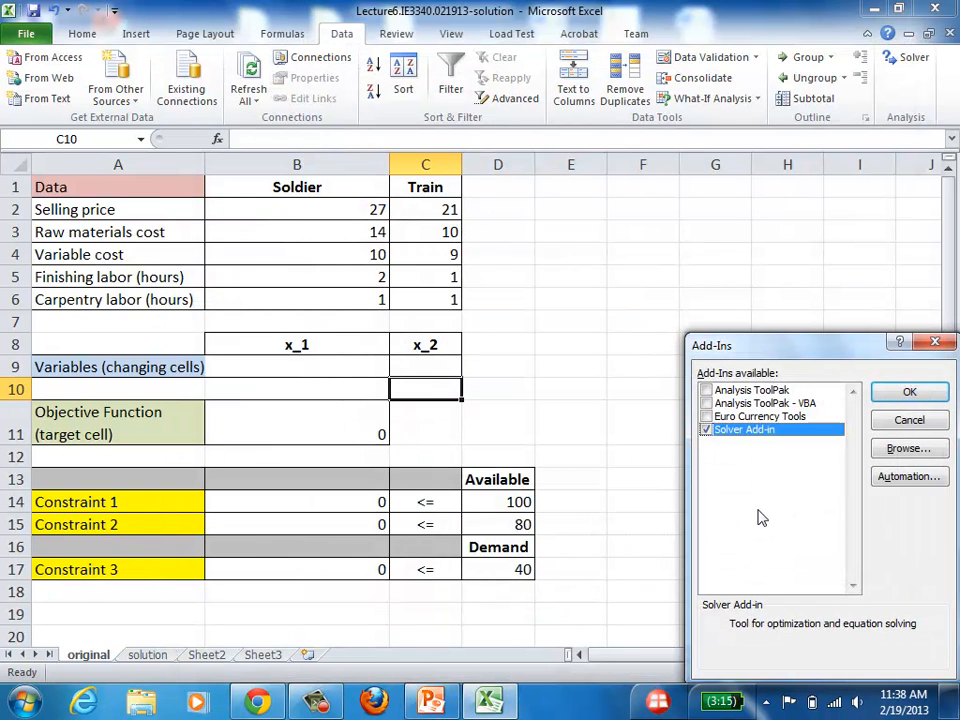
left_click(912, 421)
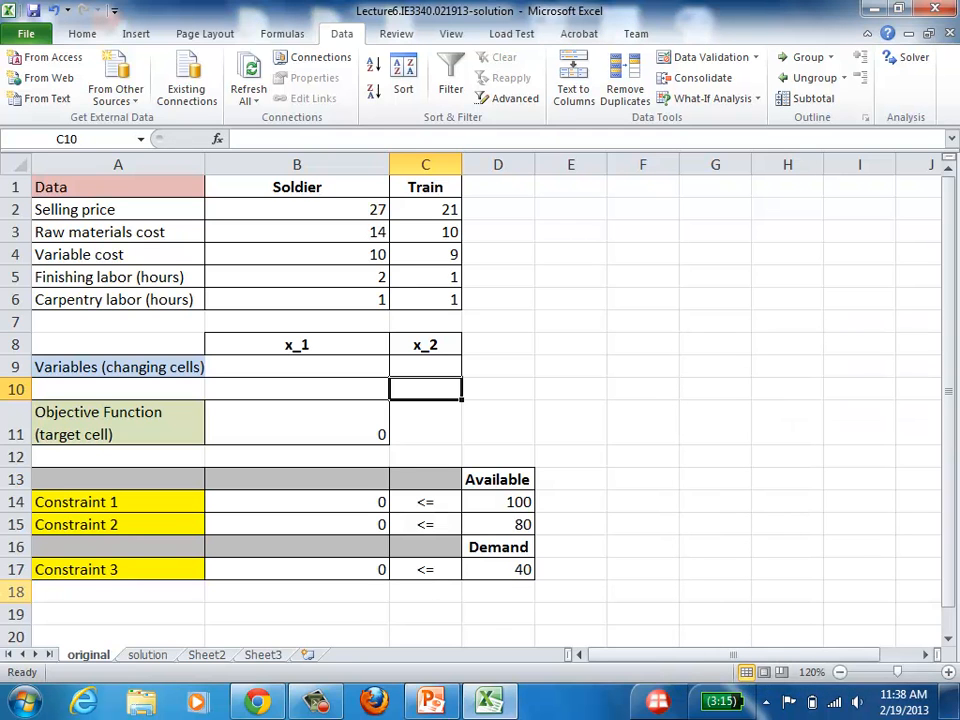
Make sure the Solver Add-in is enabled among the available Excel add-ins and accept the selection.
left_click(27, 36)
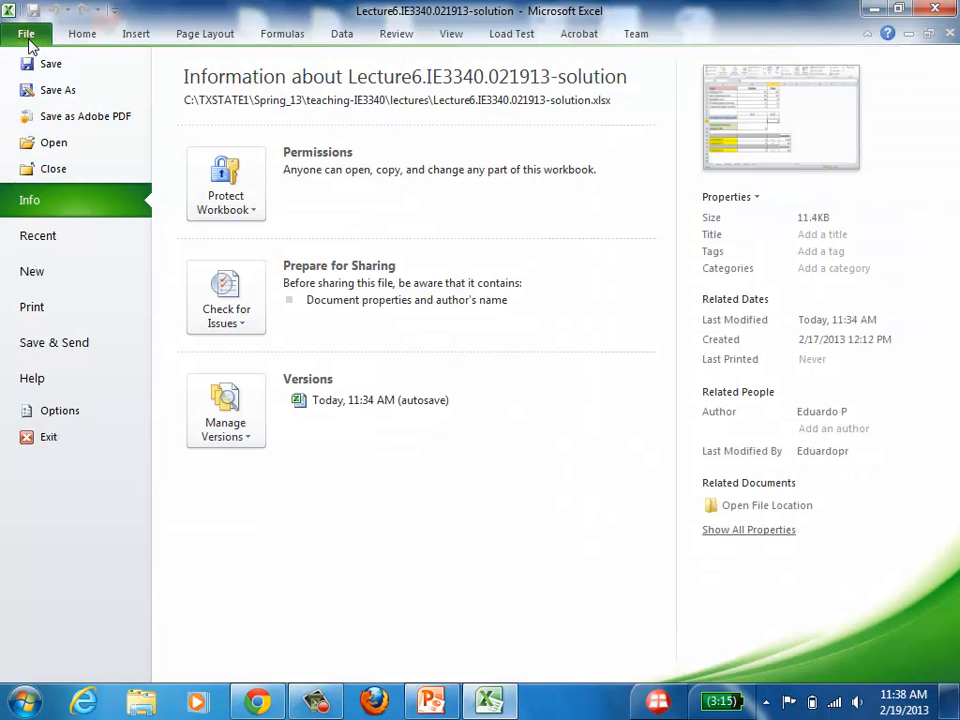
left_click(42, 411)
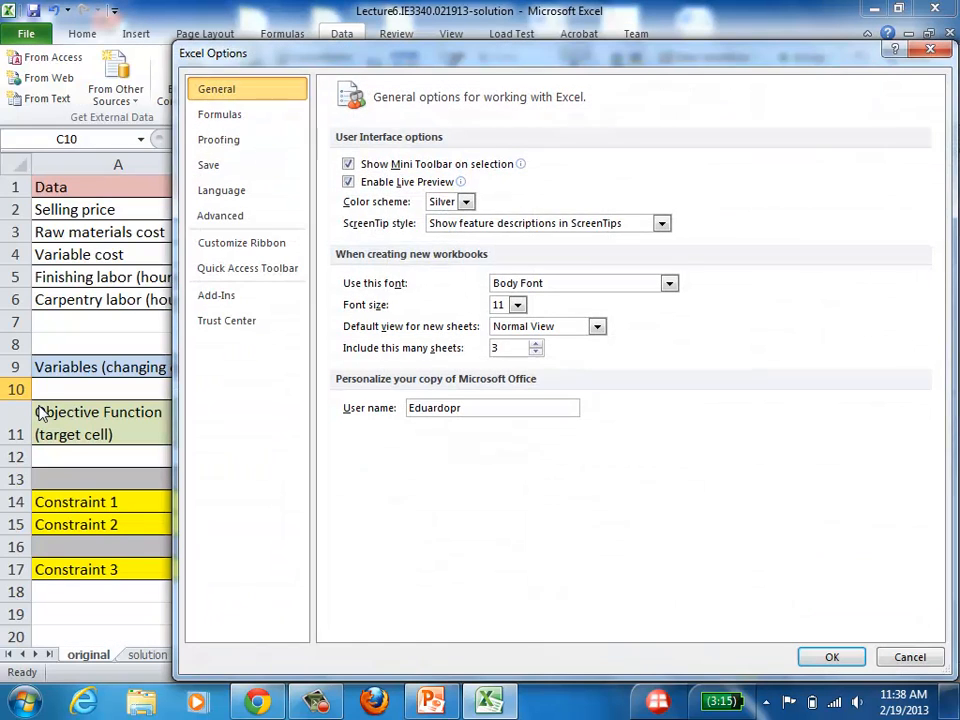
left_click(215, 296)
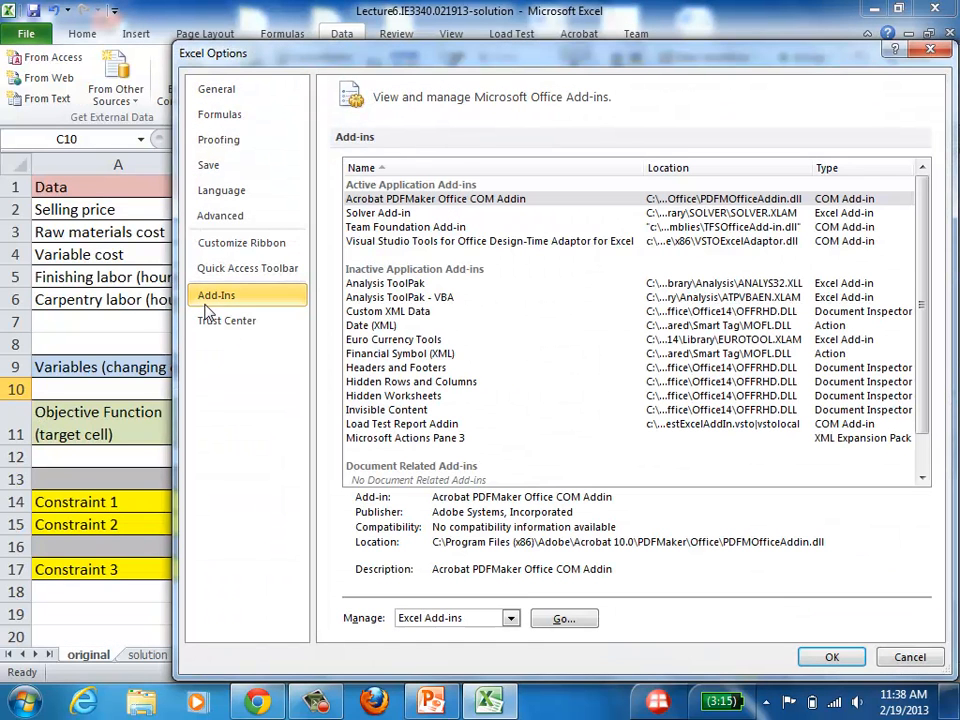
left_click(420, 285)
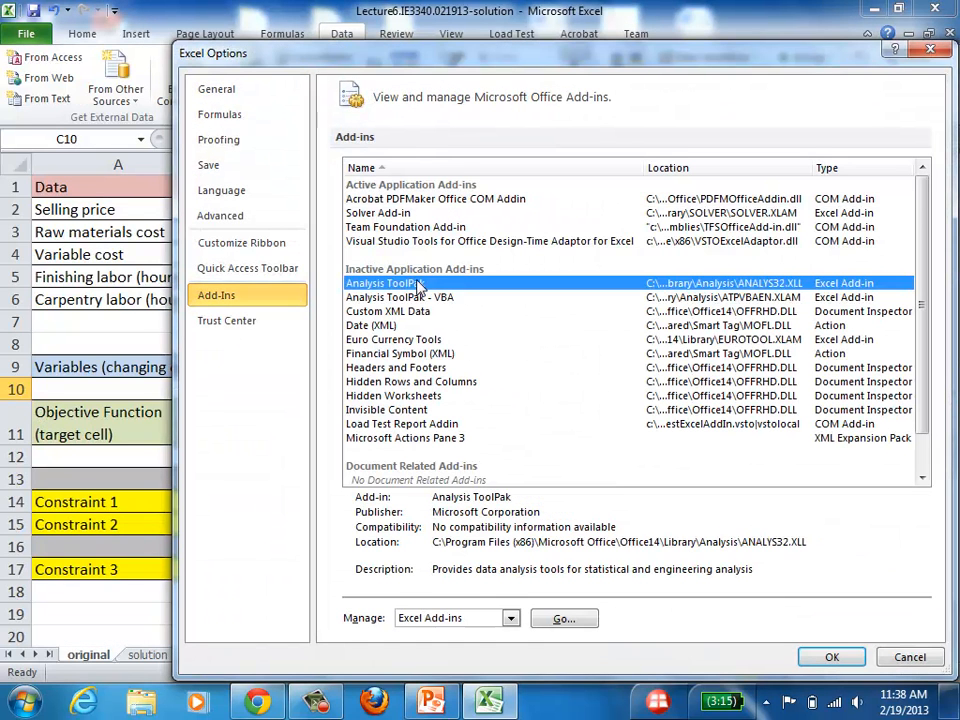
left_click(555, 620)
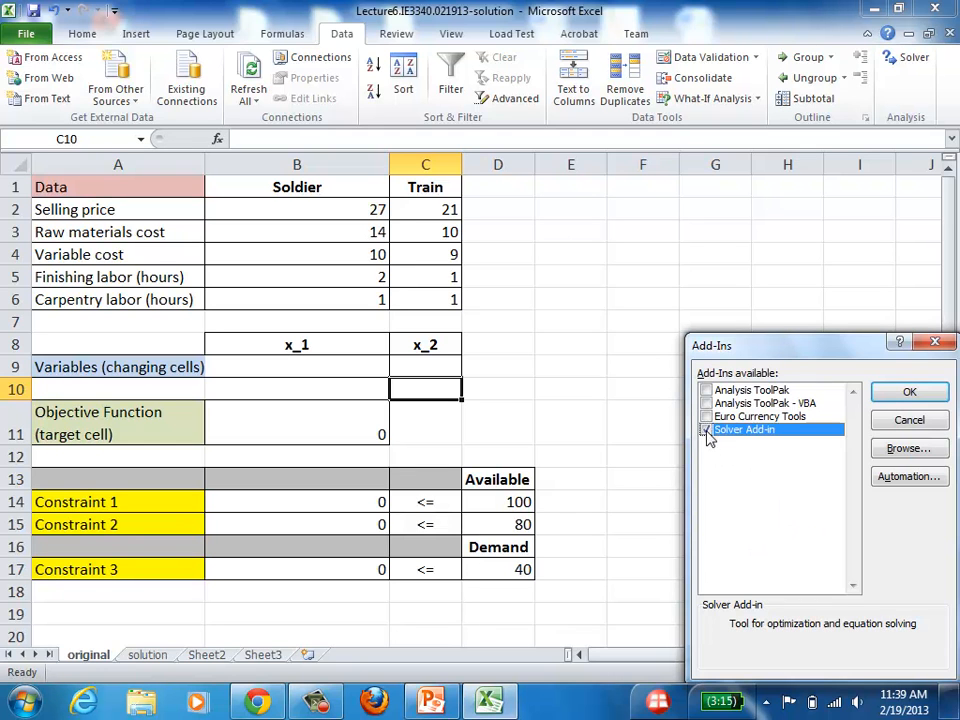
left_click(905, 396)
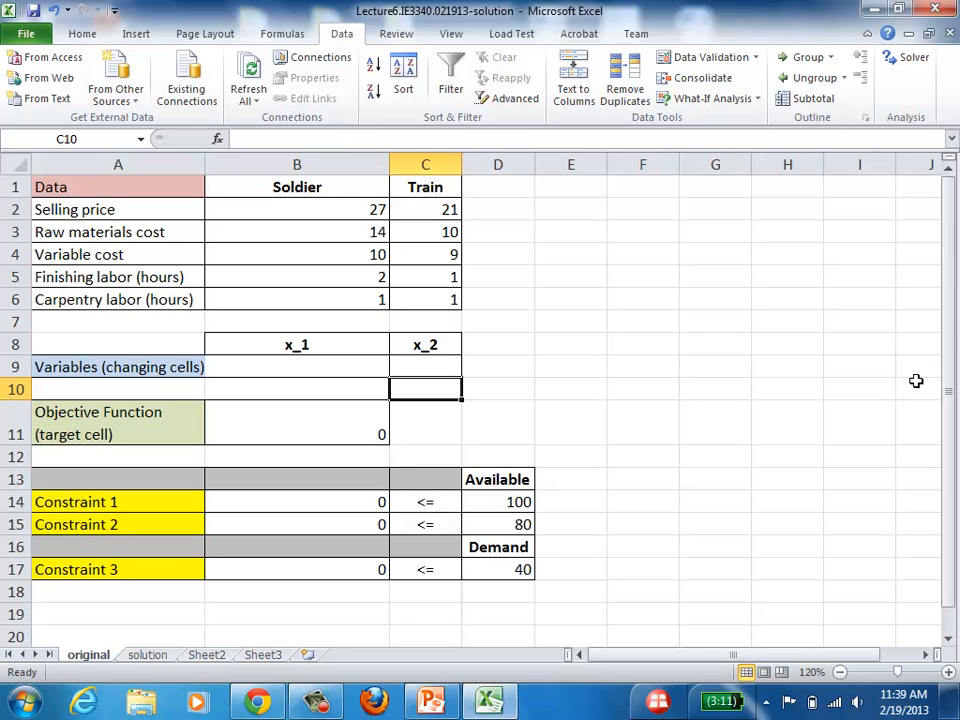
Open Solver and set its objective to the objective function cell B11.
left_click(916, 60)
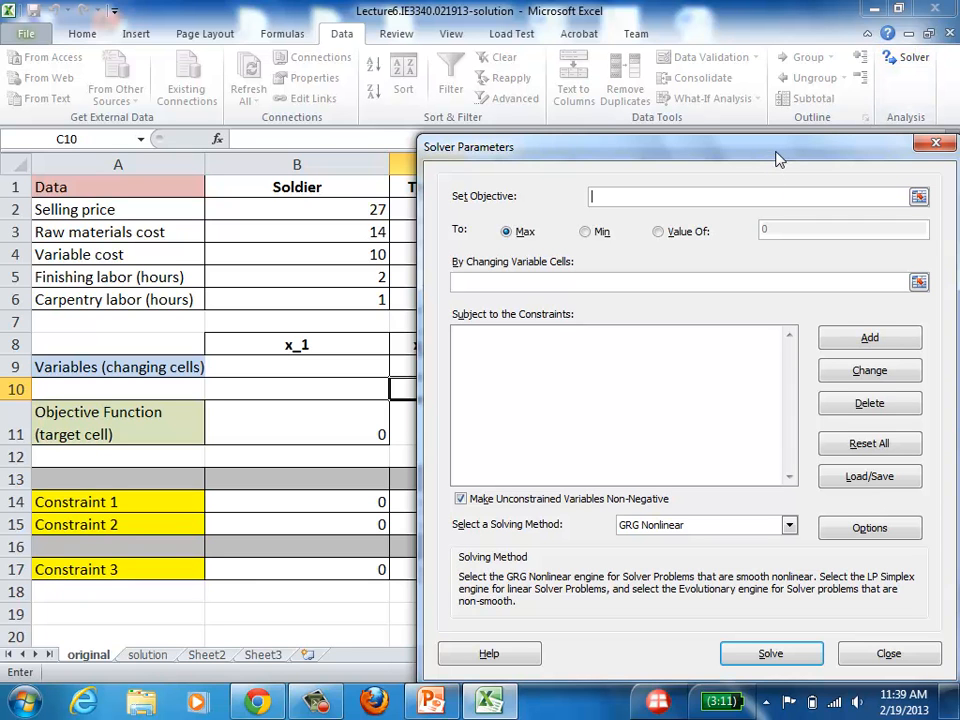
left_click_drag(778, 160, 762, 96)
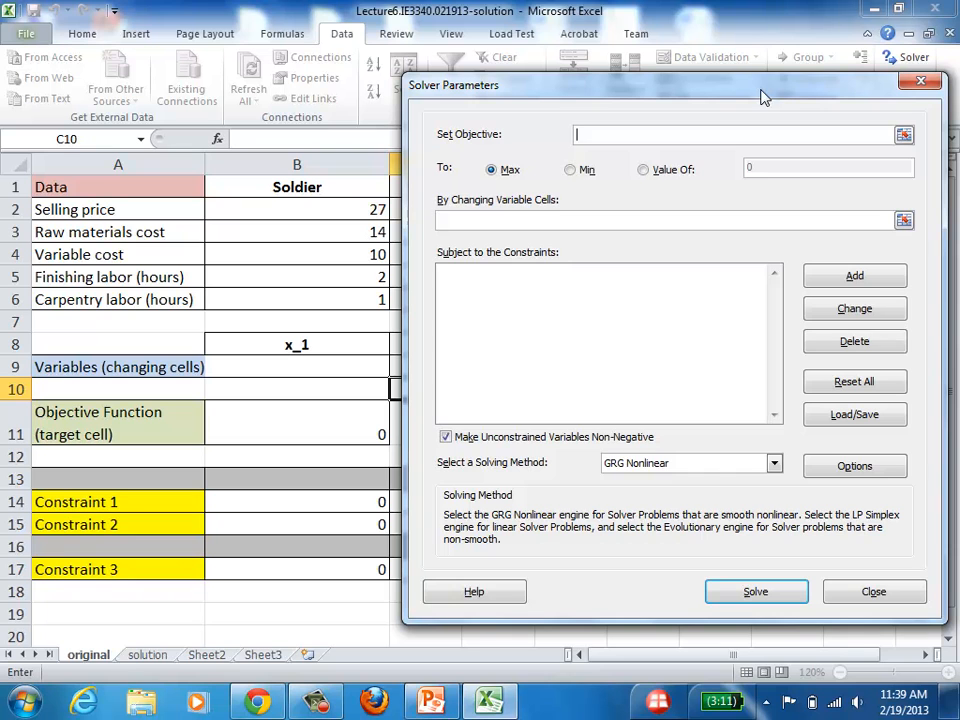
left_click(904, 137)
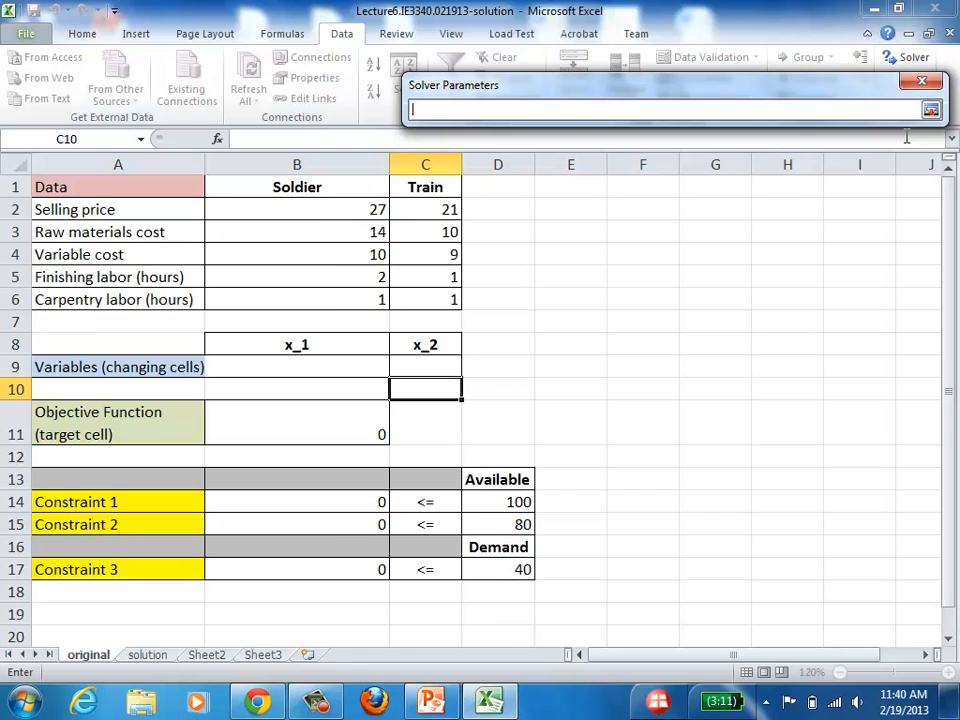
left_click(275, 426)
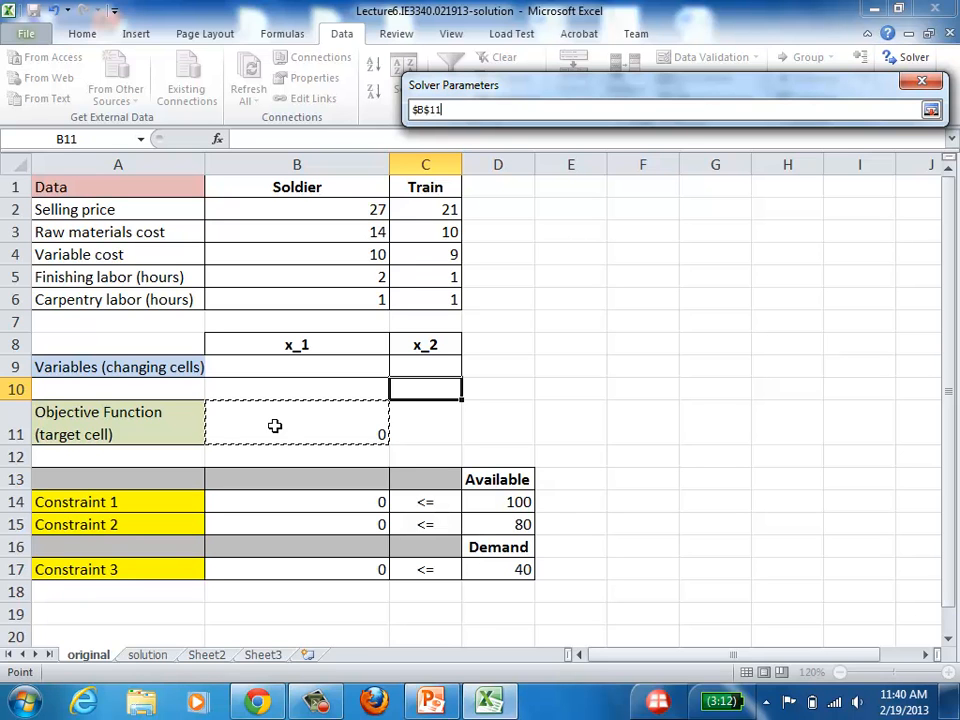
key("Return")
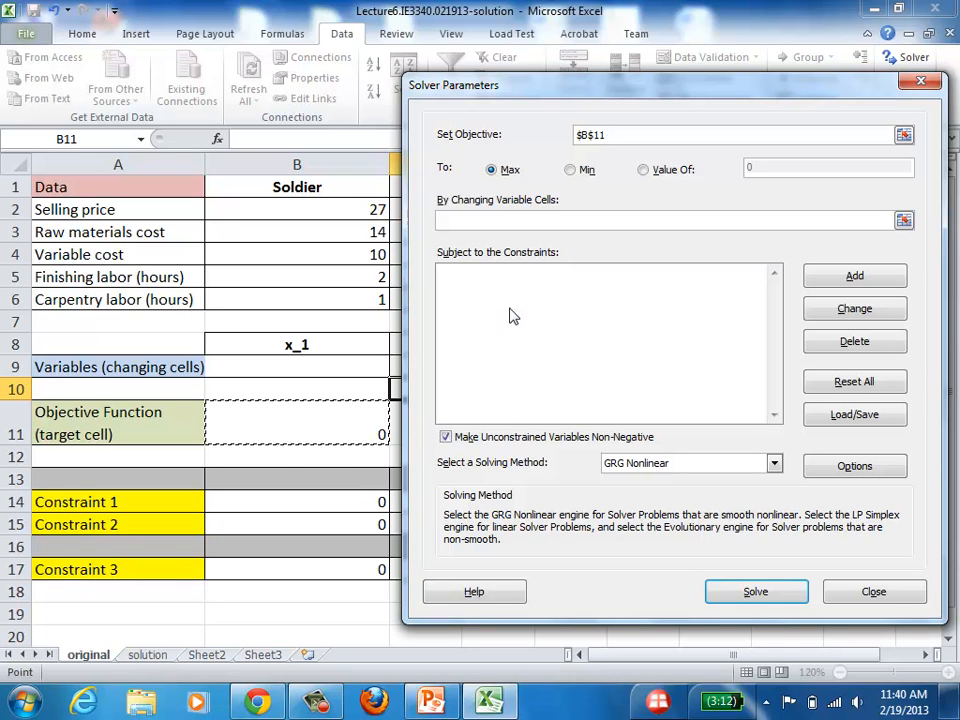
Set Solver's changing variable cells to the x_1 and x_2 cells B9:C9.
left_click(904, 221)
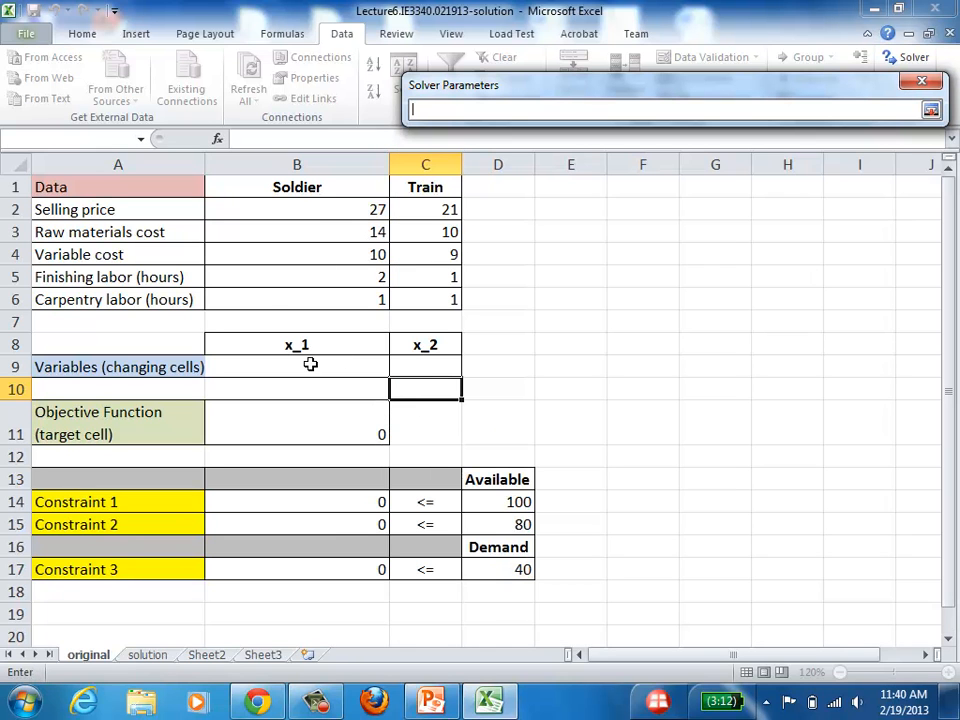
left_click_drag(310, 365, 416, 366)
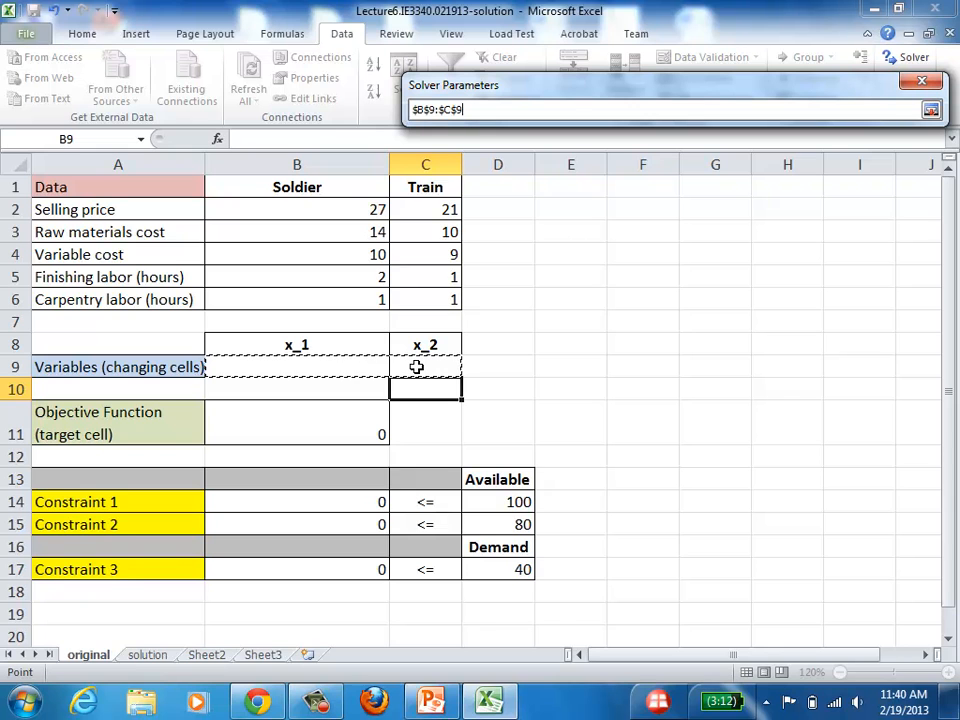
key("Return")
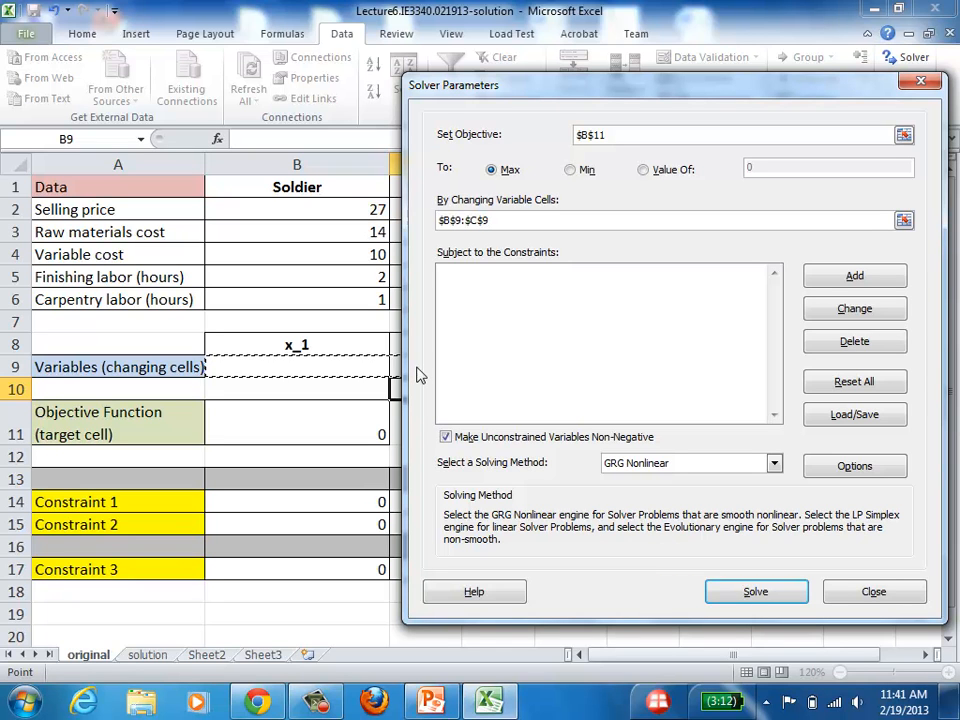
Add the Solver constraint $B$14 <= $D$14 for Constraint 1 and start another blank constraint.
left_click(878, 288)
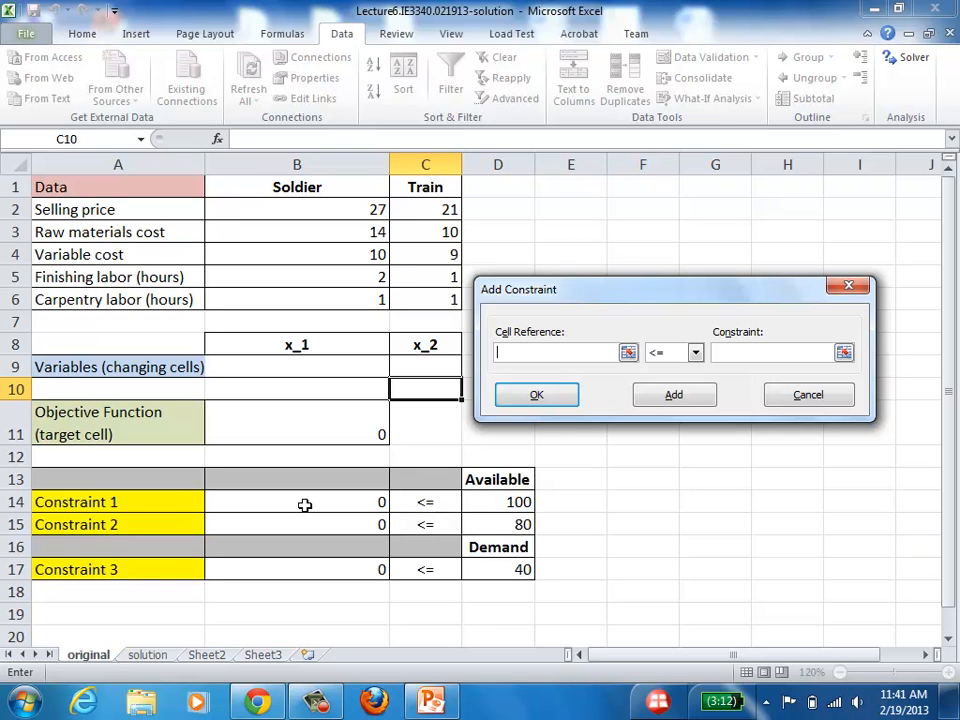
left_click(628, 354)
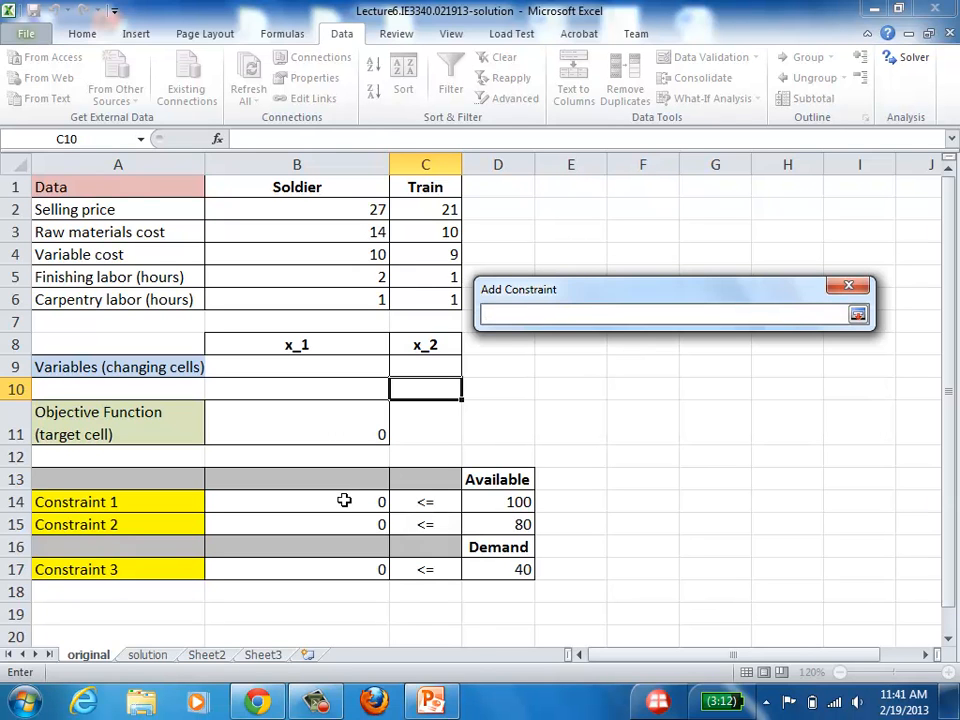
left_click(344, 500)
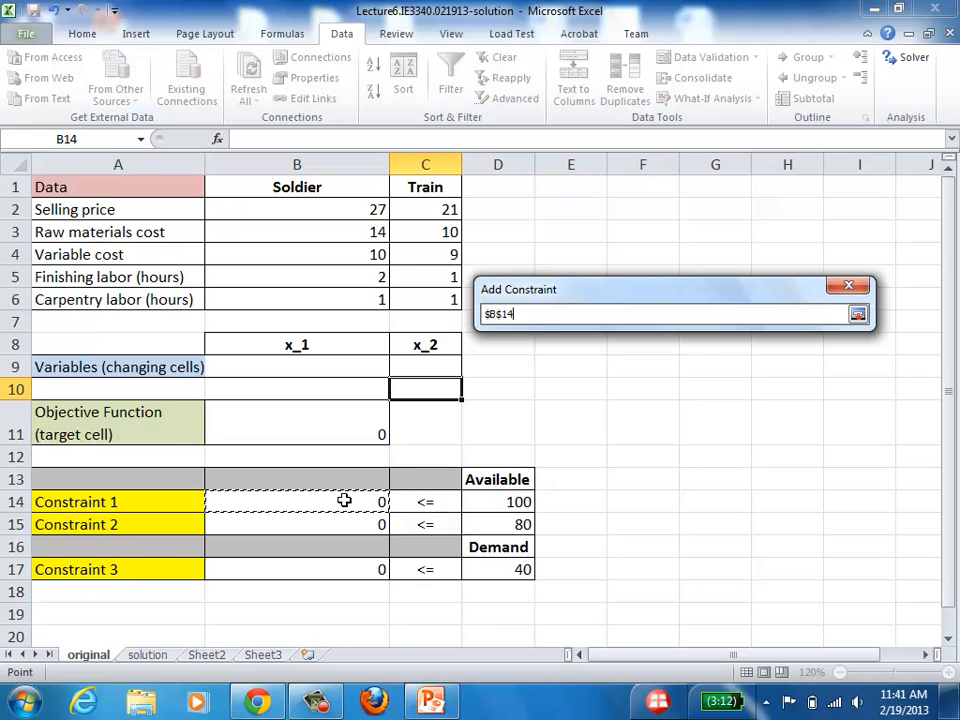
key("Return")
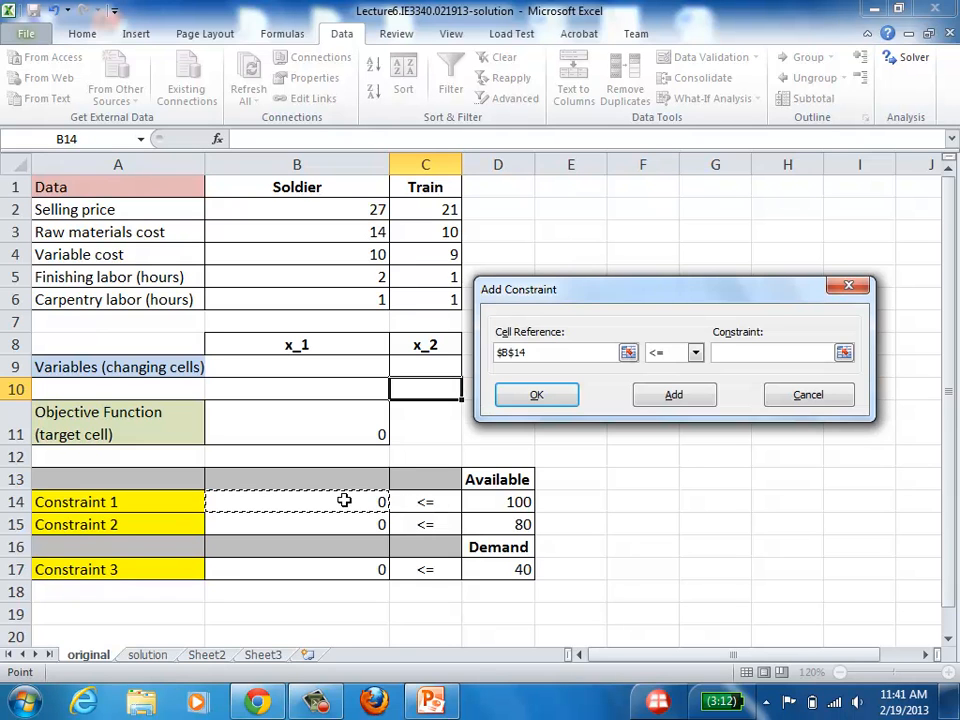
left_click(695, 354)
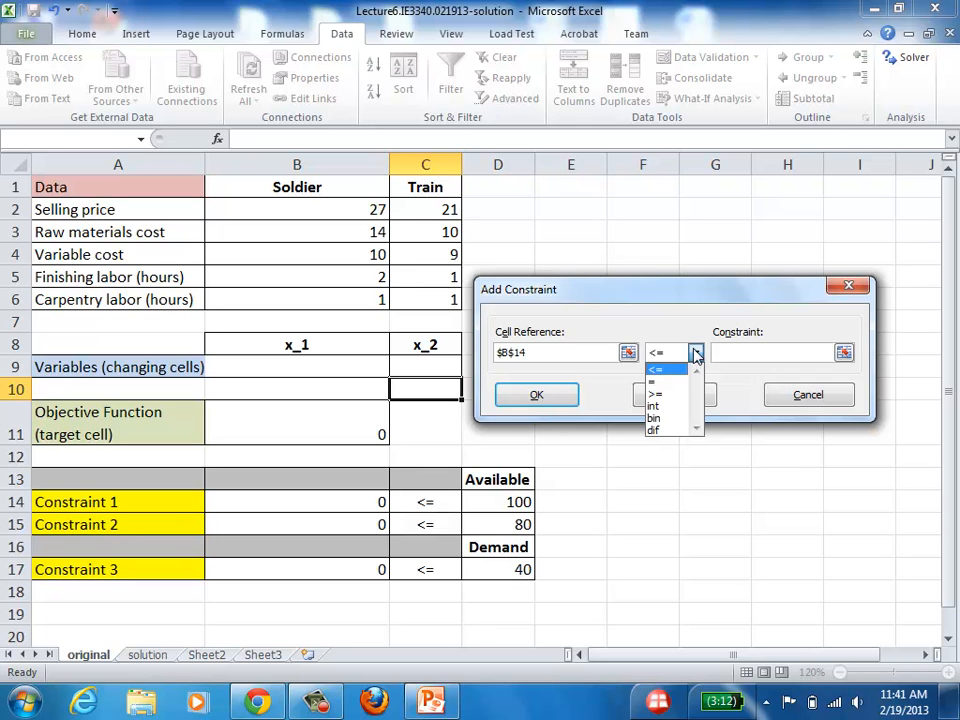
left_click(695, 353)
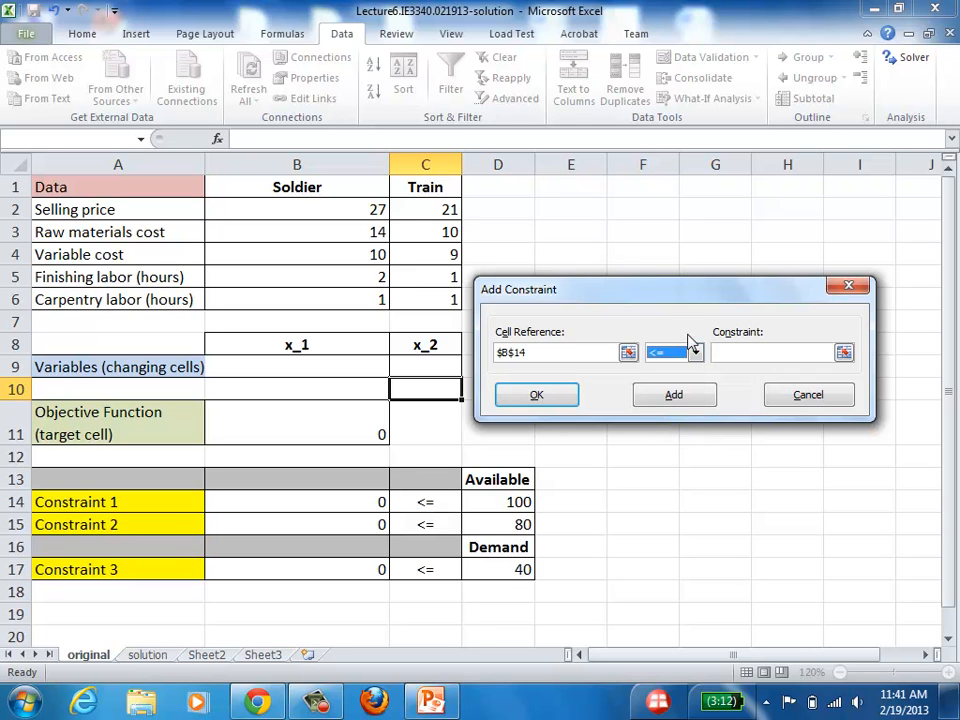
left_click(845, 356)
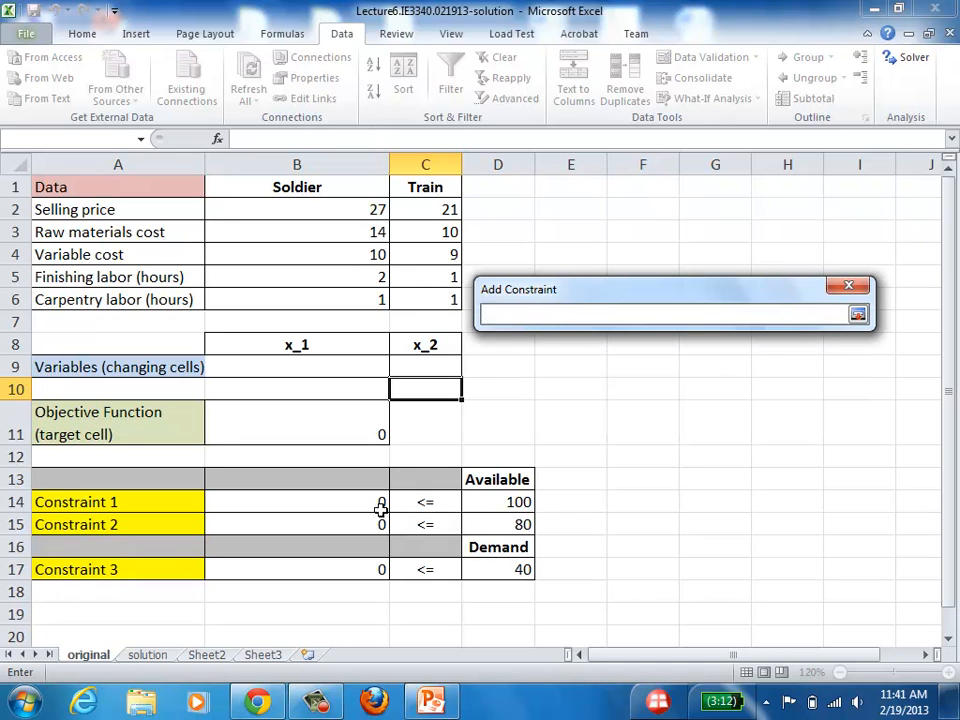
left_click(507, 500)
key("Return")
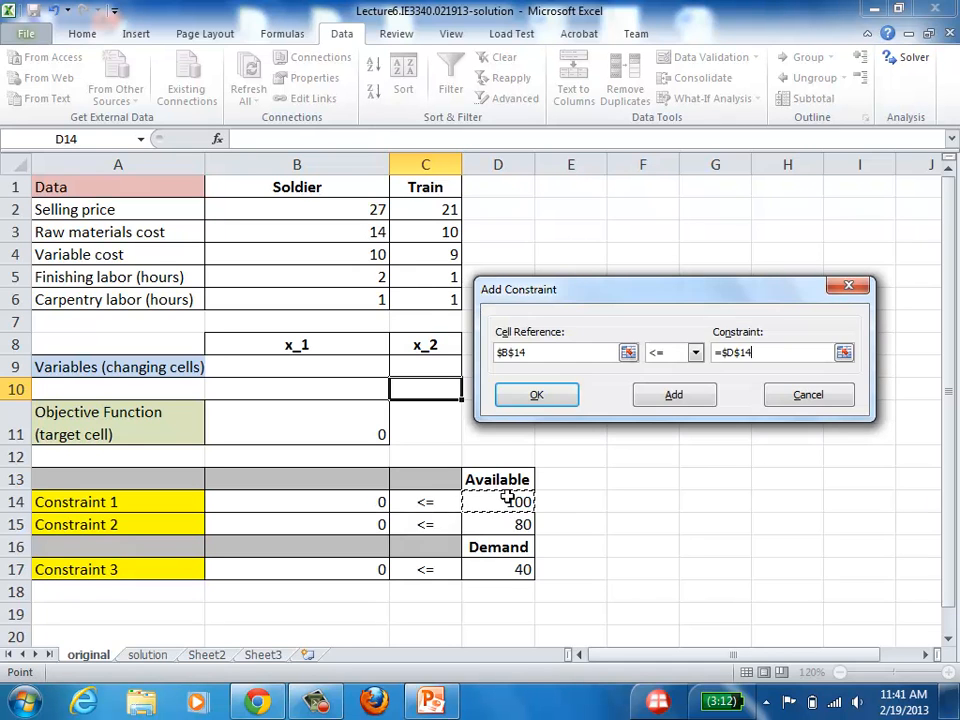
left_click(676, 396)
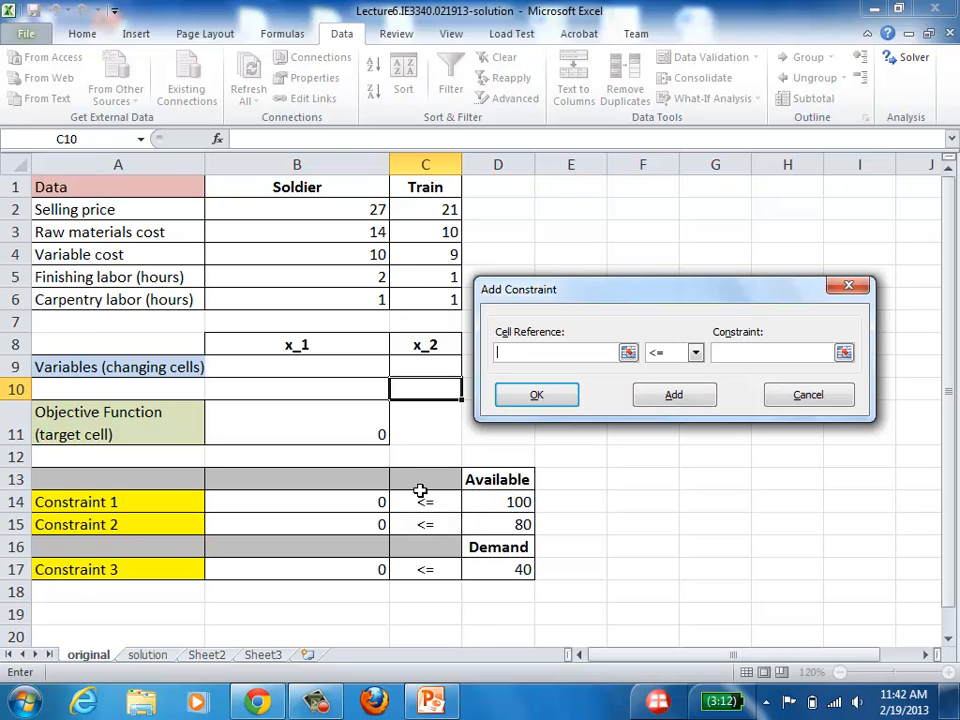
Add the Solver constraint $B$15 <= $D$15 for Constraint 2 and start another blank constraint.
left_click(348, 523)
left_click(782, 354)
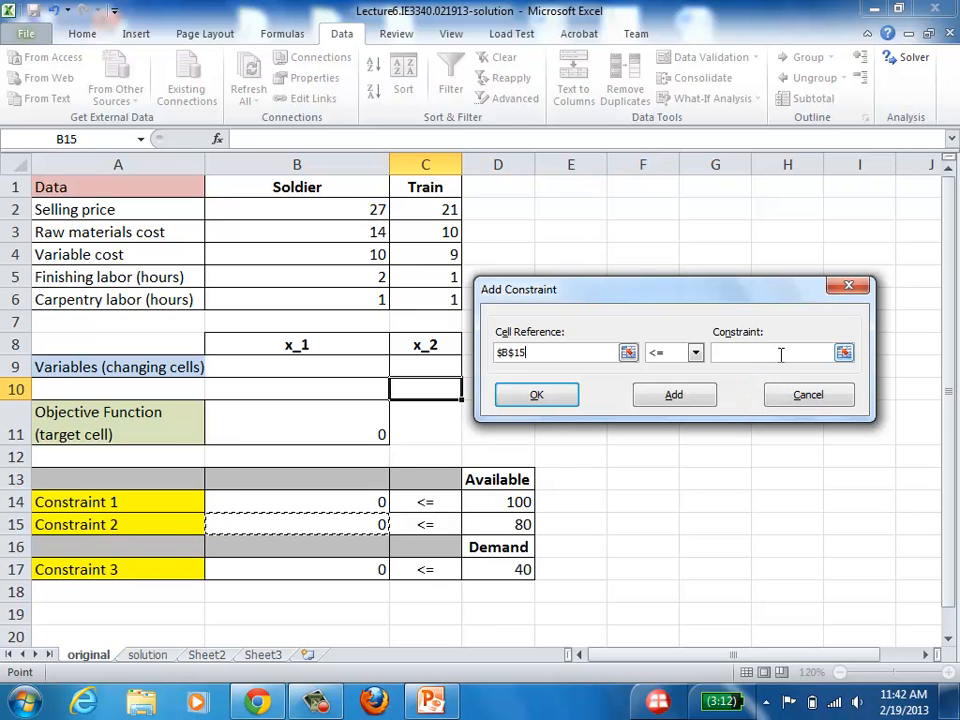
left_click(512, 522)
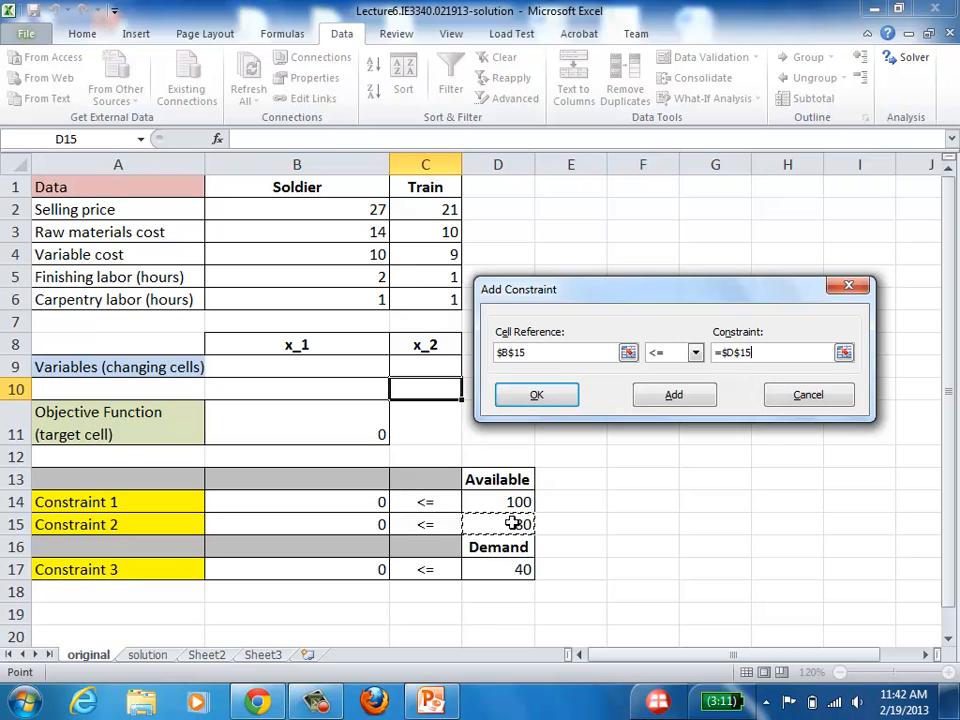
left_click(686, 400)
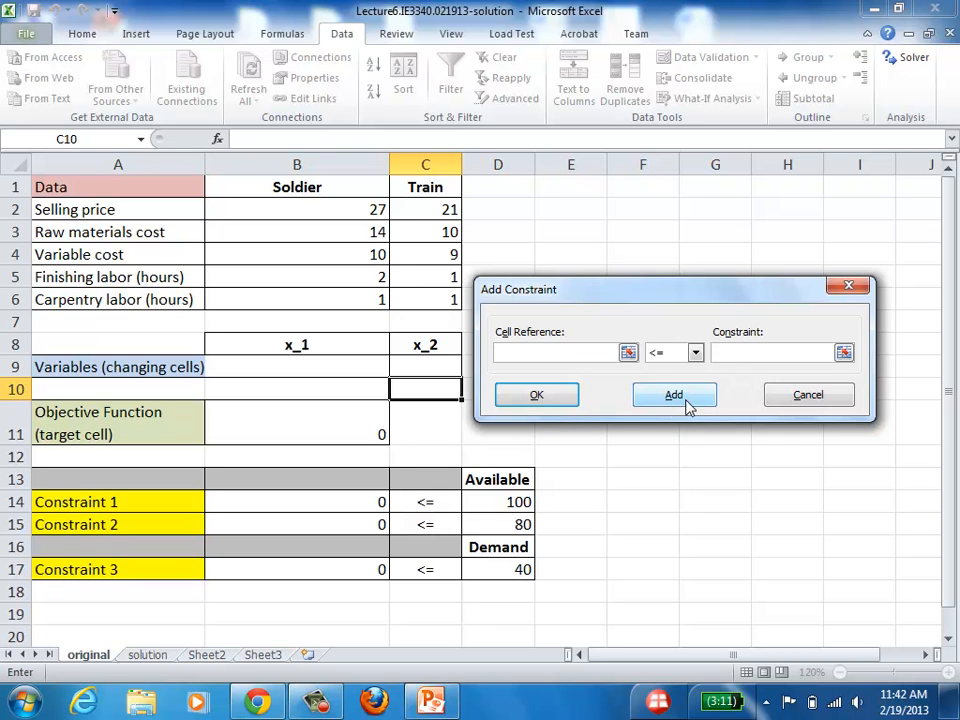
Add the Solver constraint $B$17 <= $D$17 for Constraint 3 and return to the Solver parameters.
left_click(367, 568)
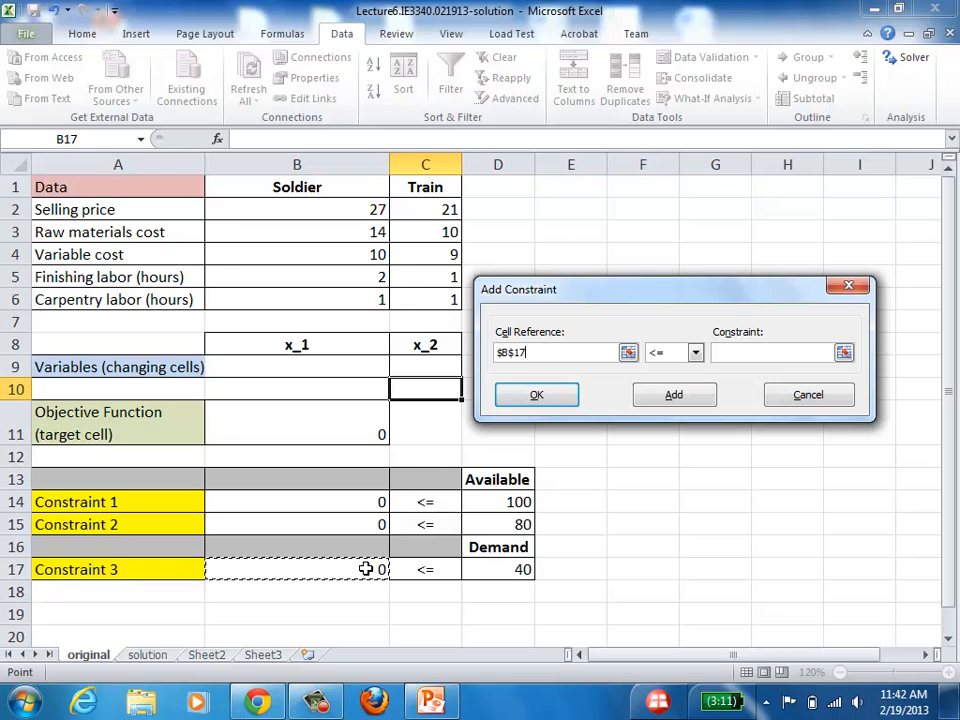
left_click(752, 355)
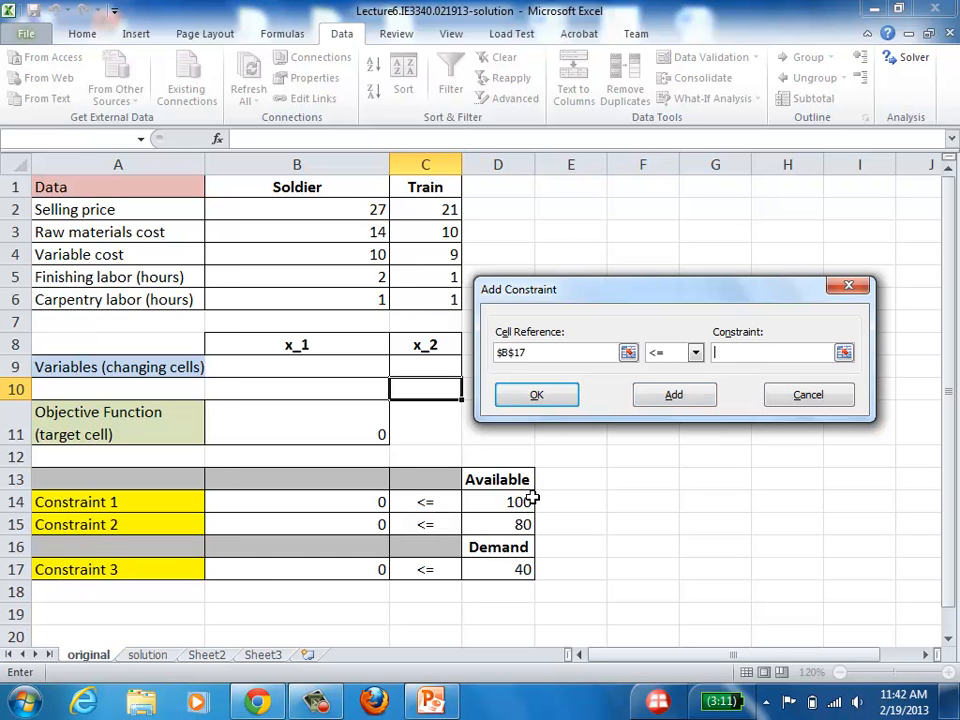
left_click(507, 570)
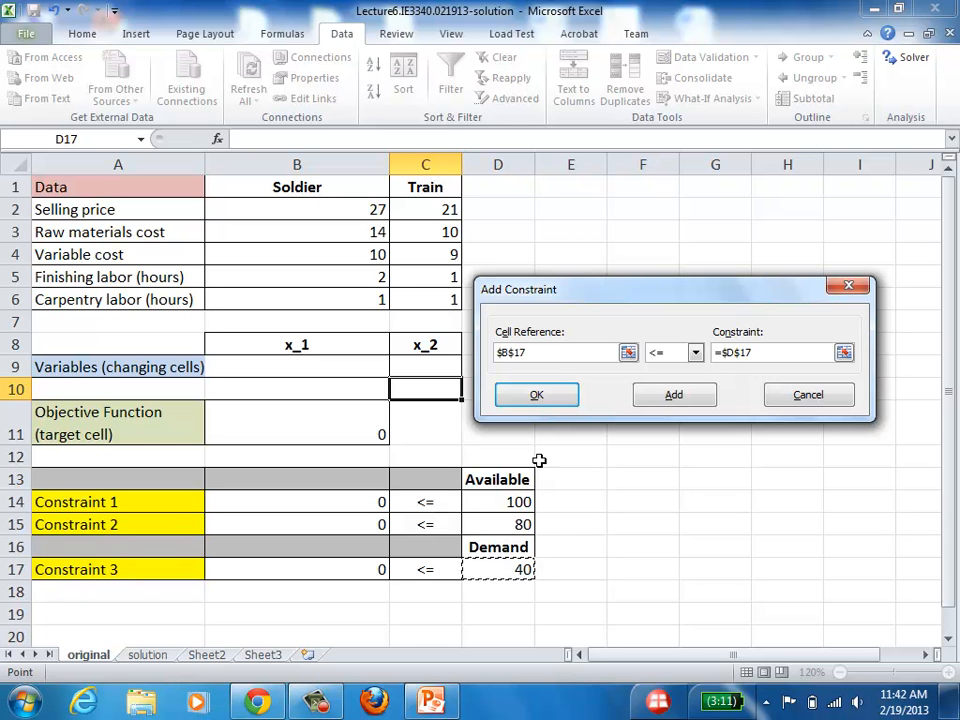
left_click(557, 414)
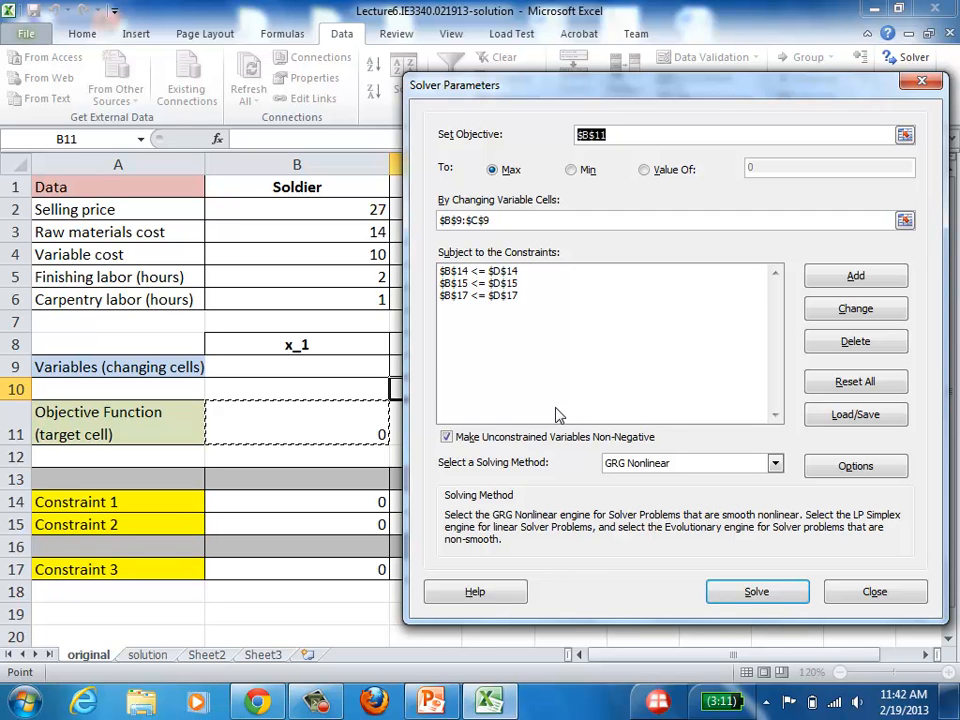
Solve the model with the Simplex LP solving method and keep the Solver solution.
left_click(727, 465)
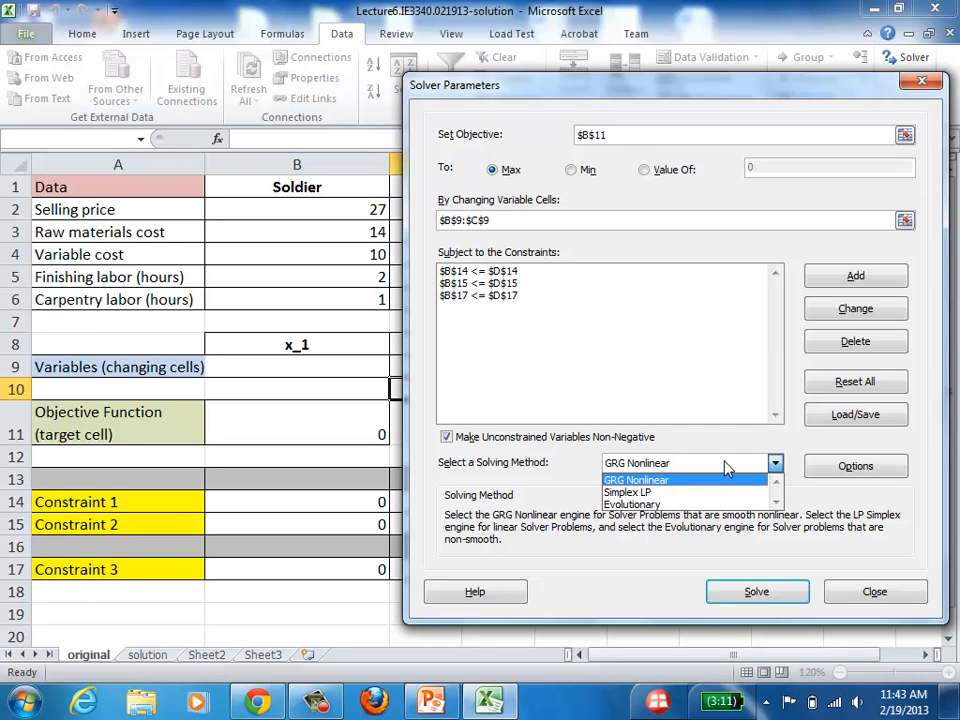
left_click(671, 493)
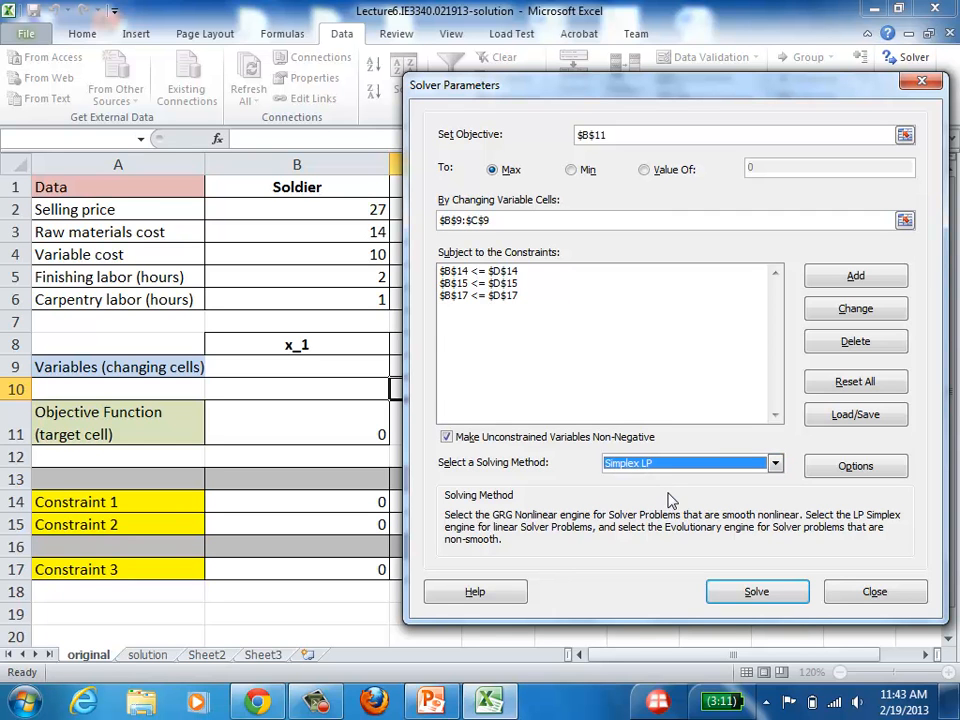
left_click(745, 593)
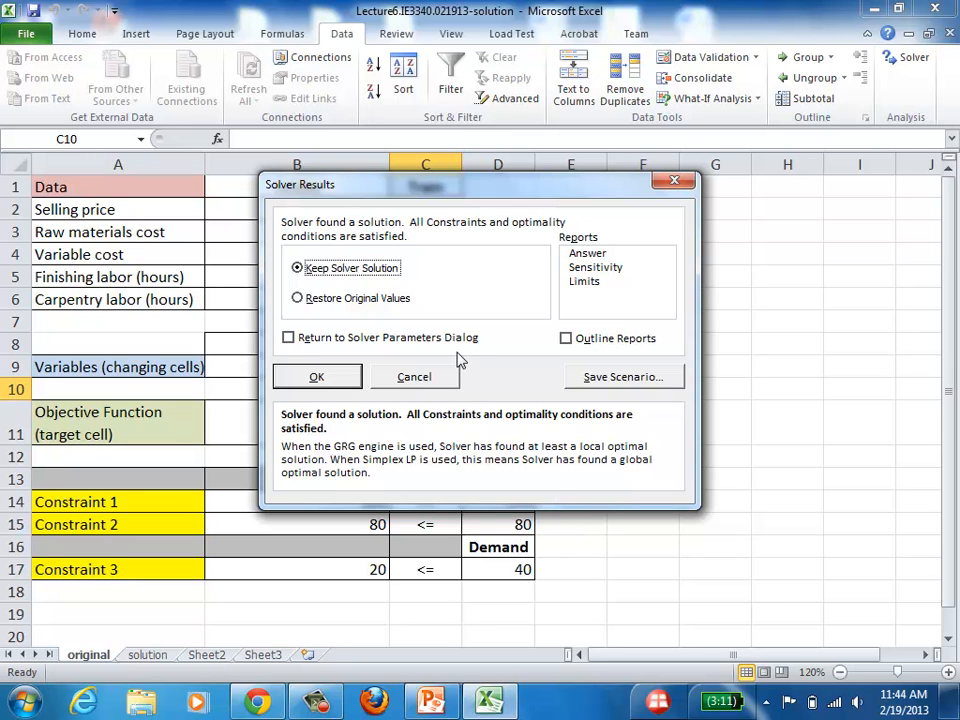
left_click_drag(512, 194, 771, 222)
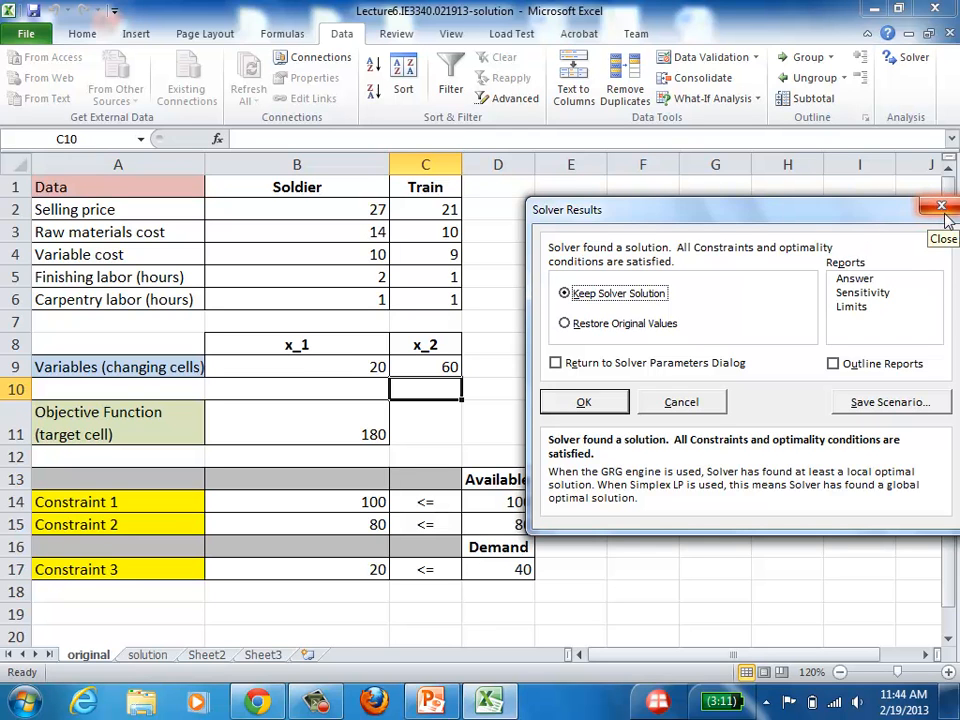
left_click(586, 403)
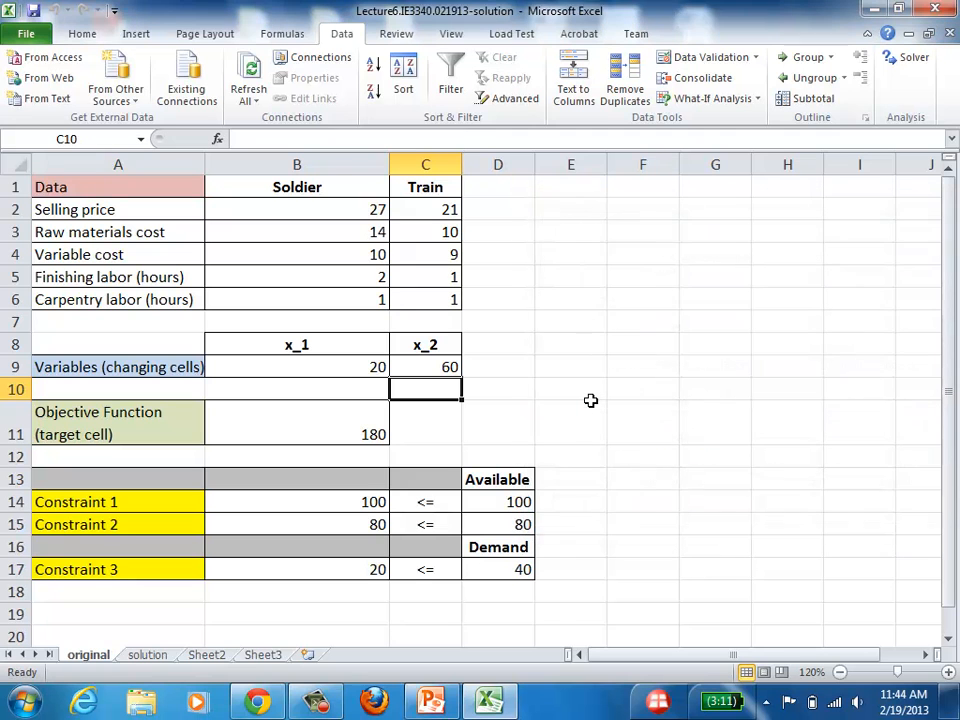
left_click(874, 10)
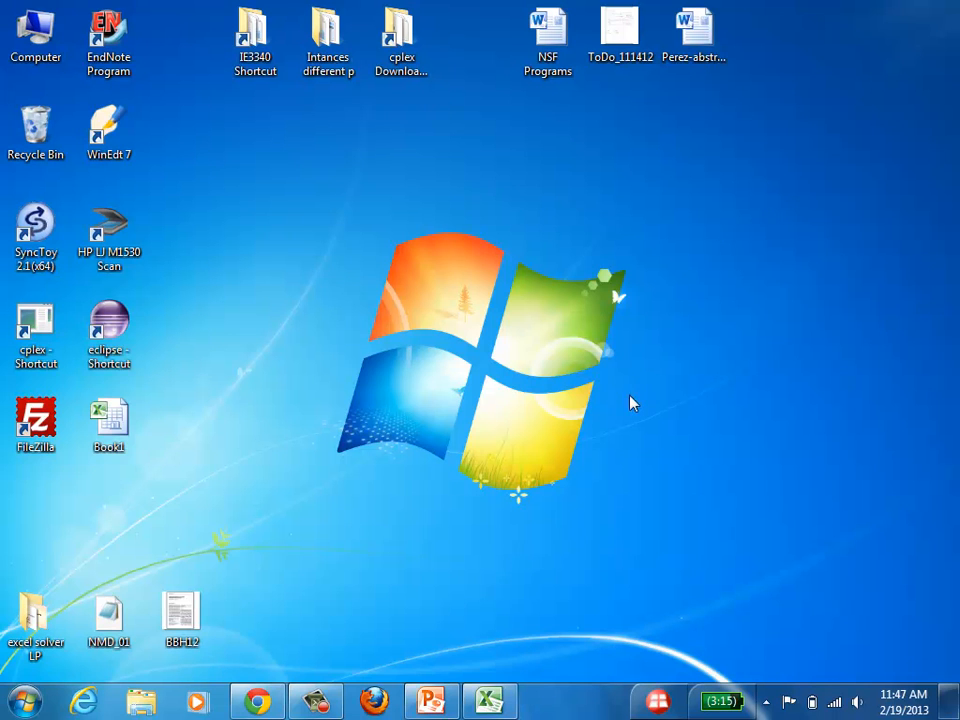
mouse_move(485, 690)
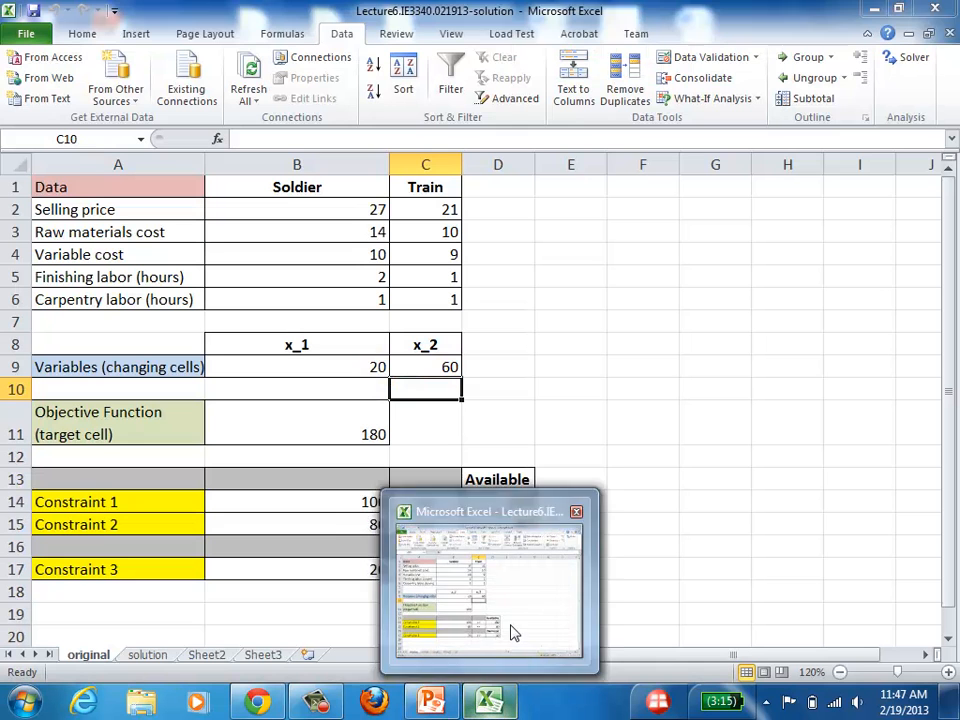
left_click(512, 632)
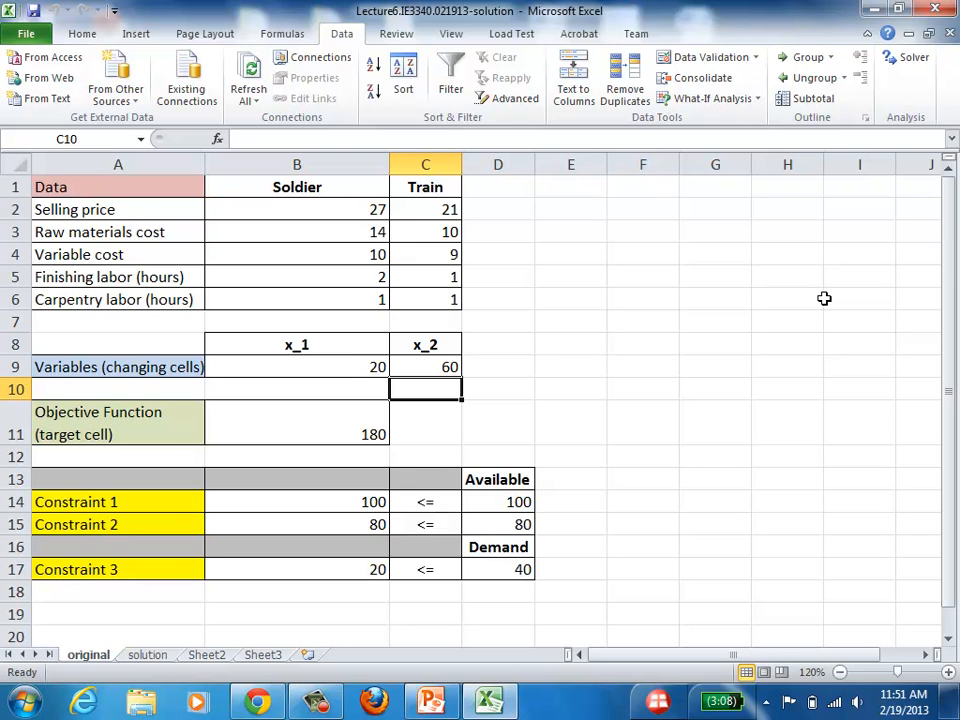
Rename the Sheet2 worksheet as lab.
left_click(218, 656)
double_click(214, 656)
type("lab")
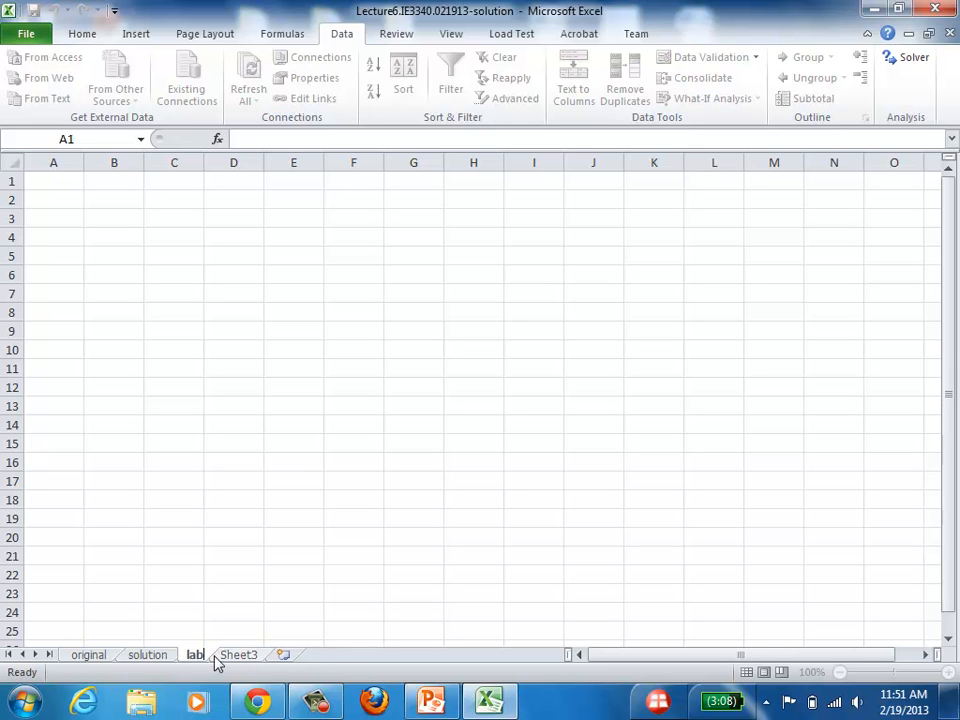
left_click(86, 328)
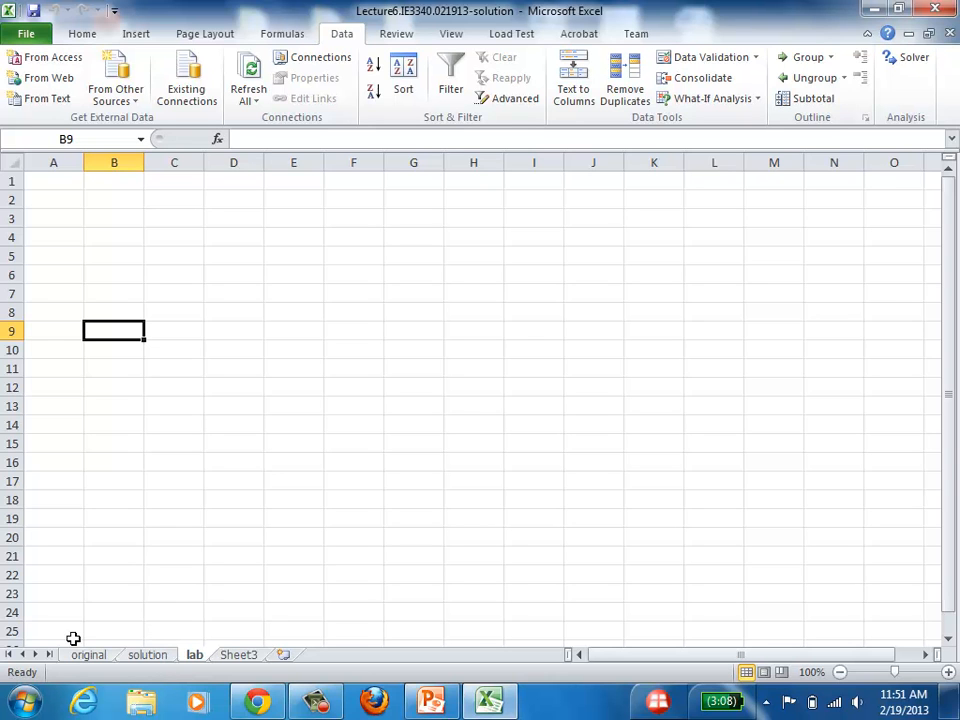
Copy the variables, objective and constraints block A8:D17 from the original sheet into the lab sheet starting at B5.
left_click(89, 655)
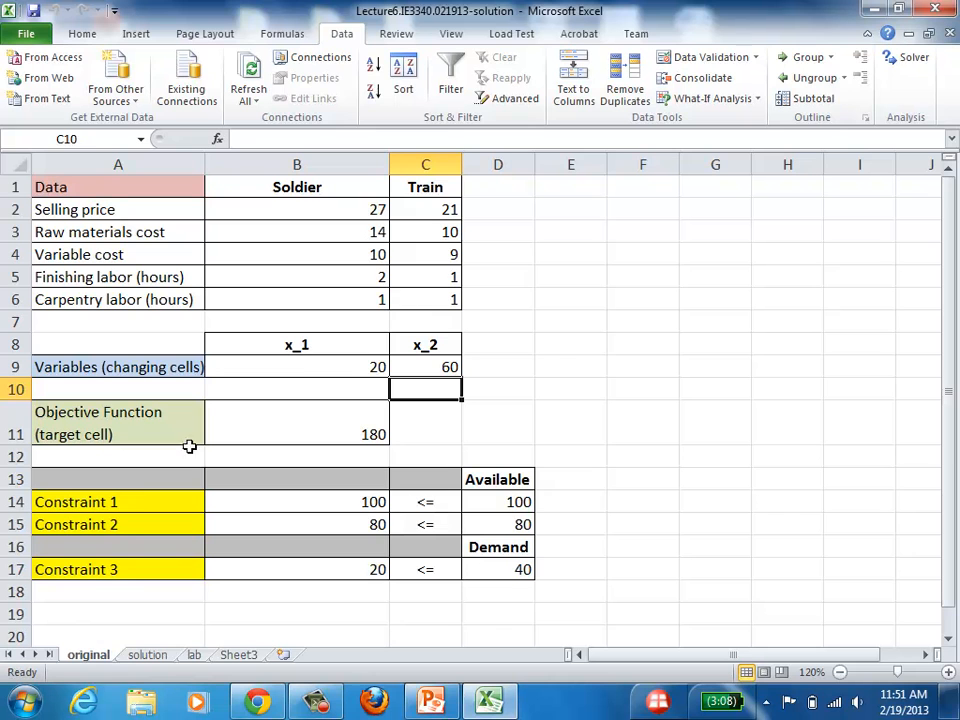
left_click_drag(99, 350, 522, 568)
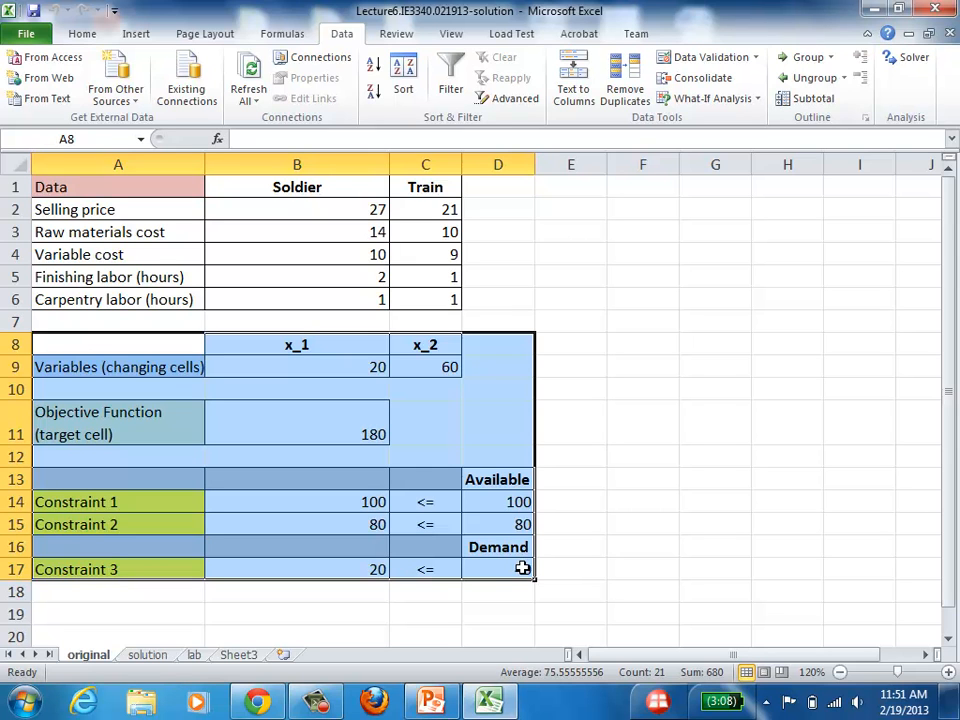
key("ctrl+c")
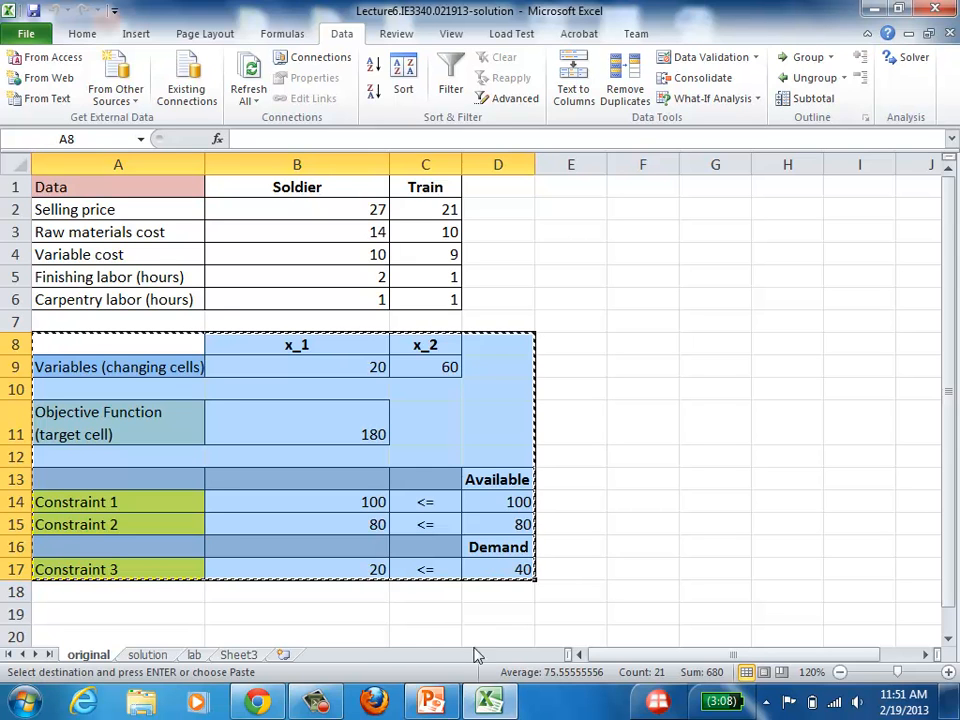
left_click(194, 655)
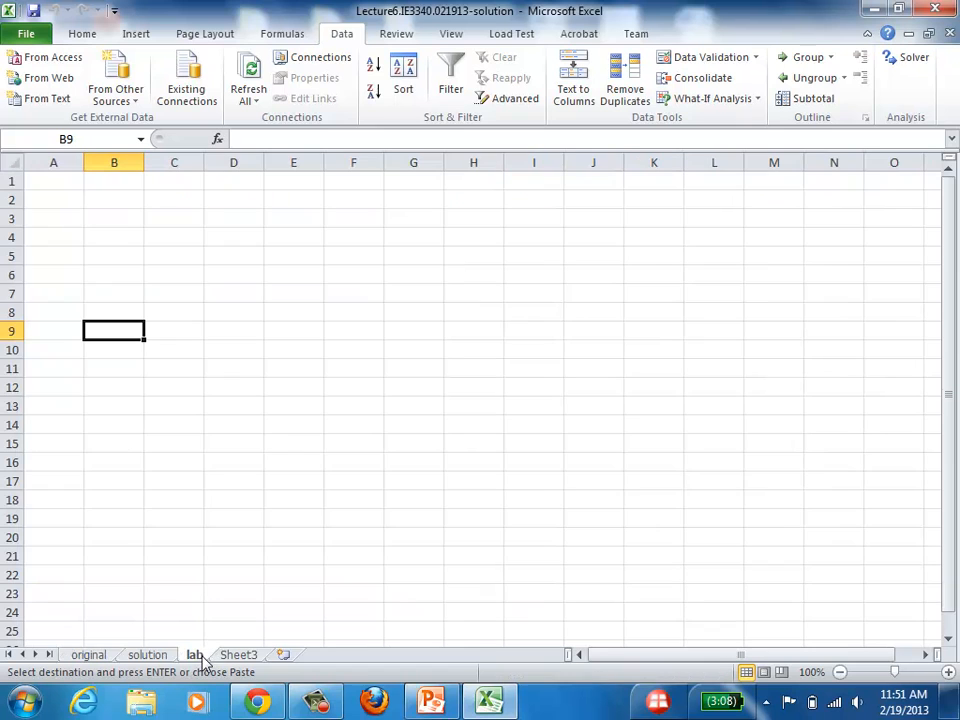
left_click(107, 260)
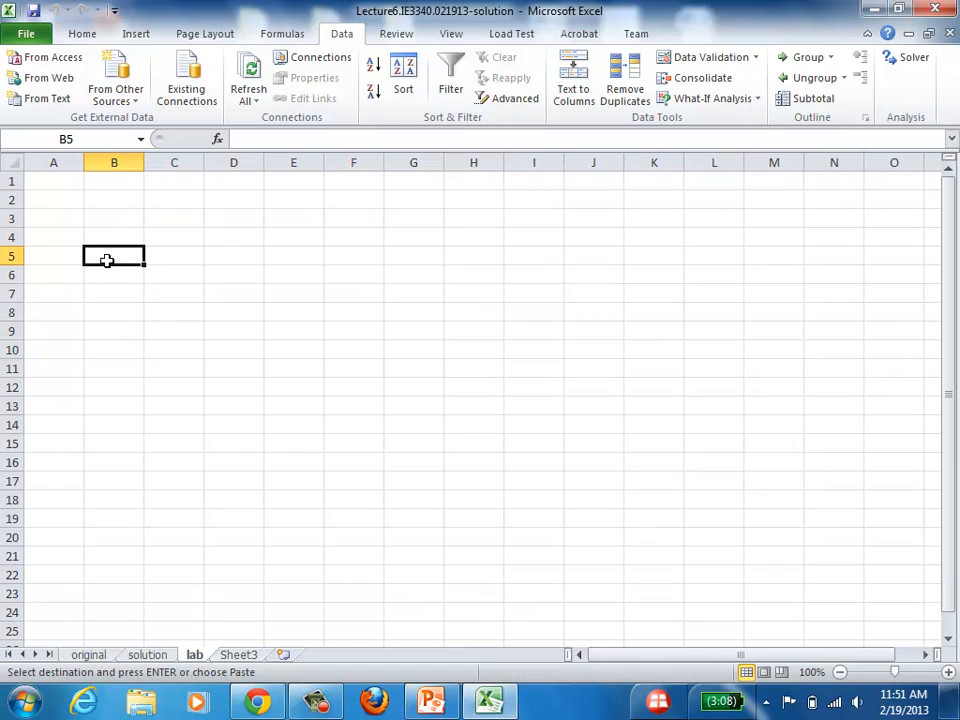
key("ctrl+v")
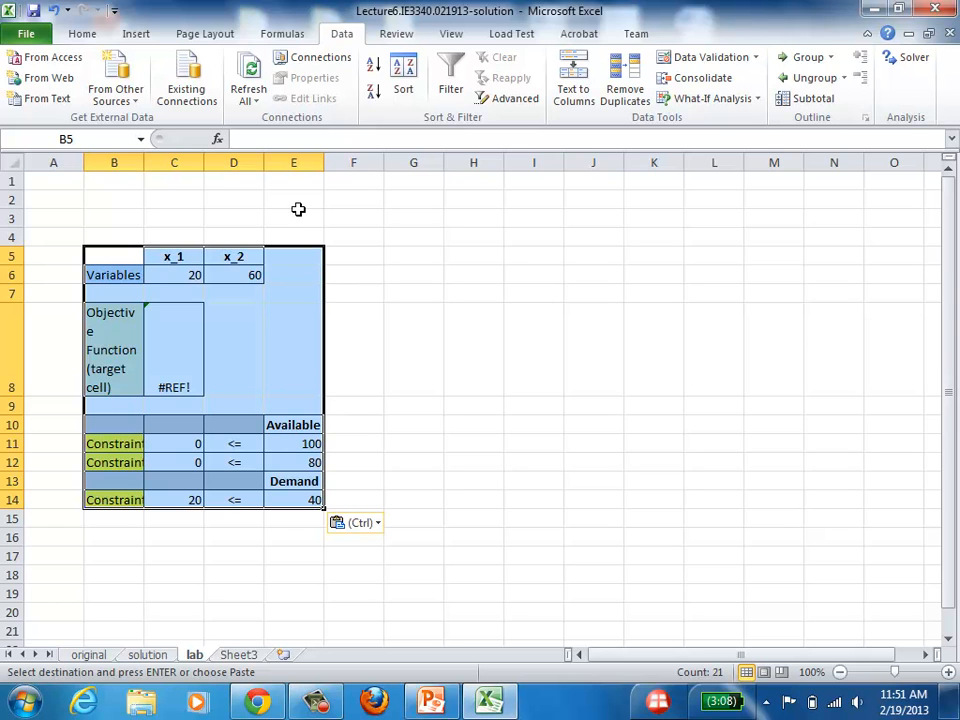
left_click(312, 244)
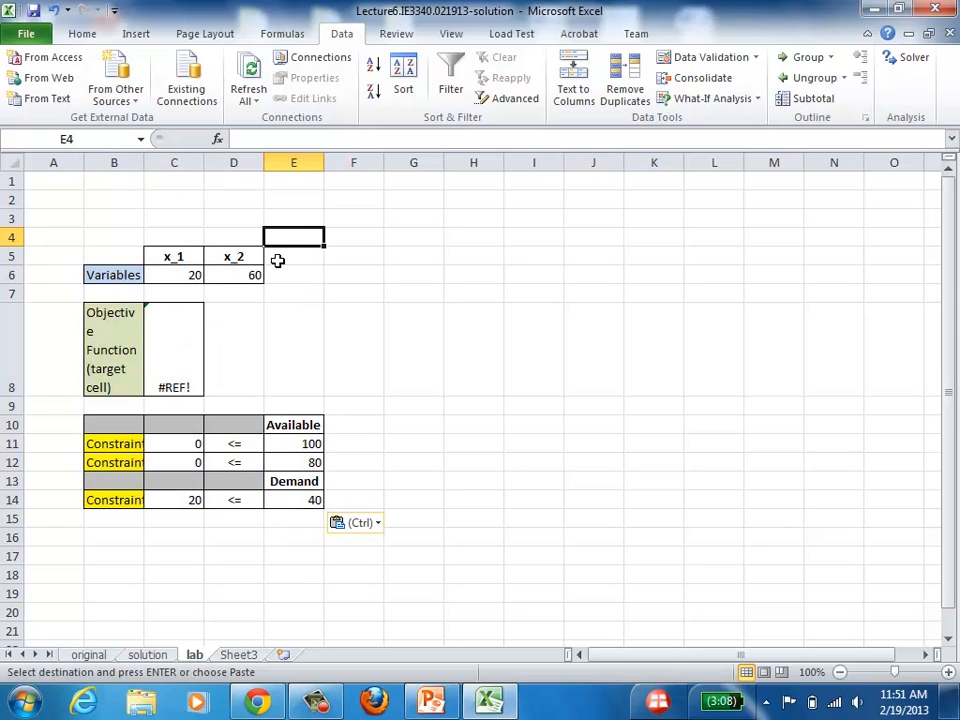
Extend the variable headings to x_3 in E5 and apply all borders to the empty variable cell E6.
left_click(167, 255)
left_click_drag(167, 255, 321, 265)
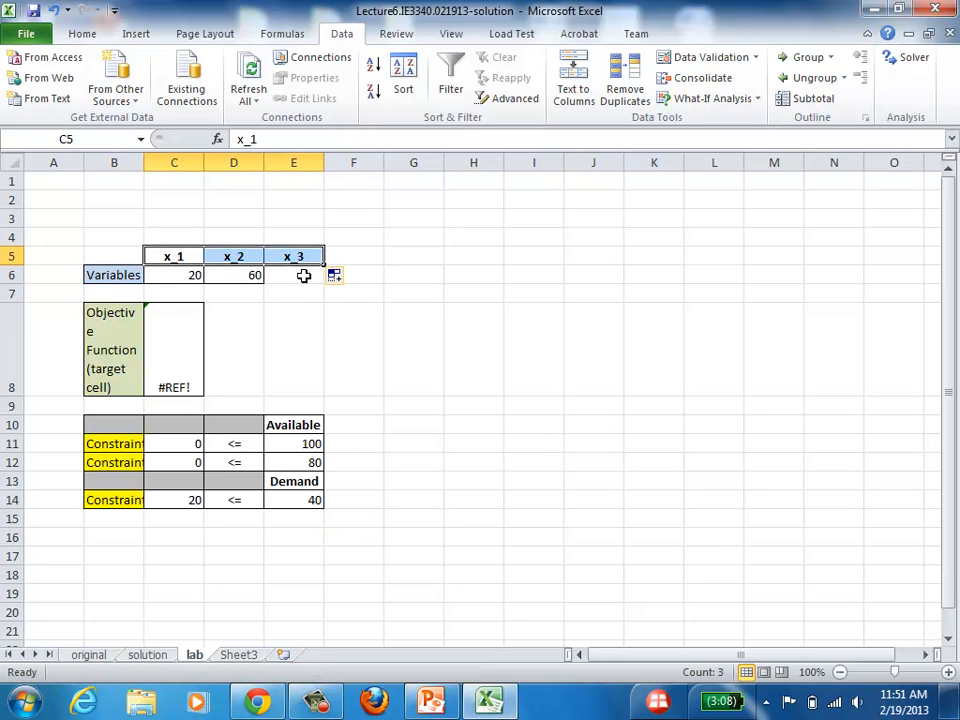
left_click(303, 275)
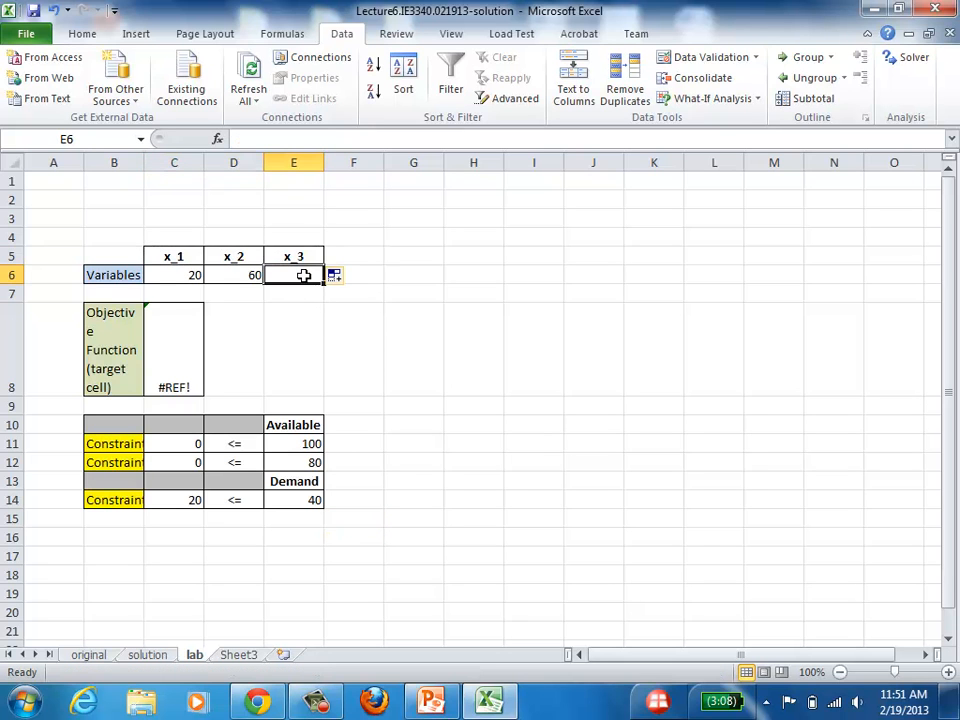
left_click(80, 36)
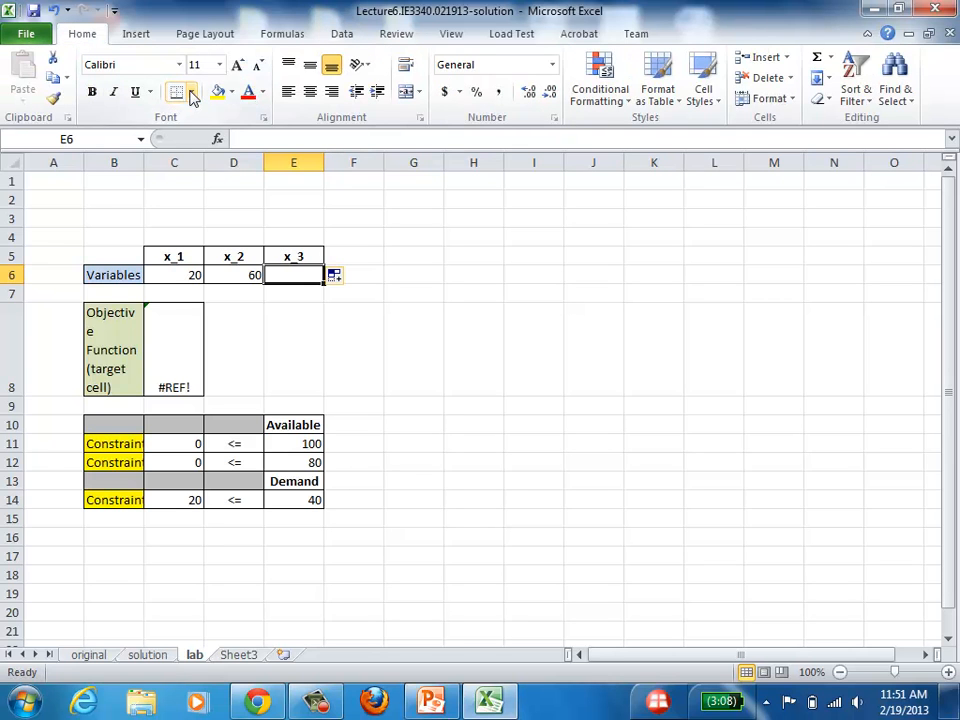
left_click(191, 92)
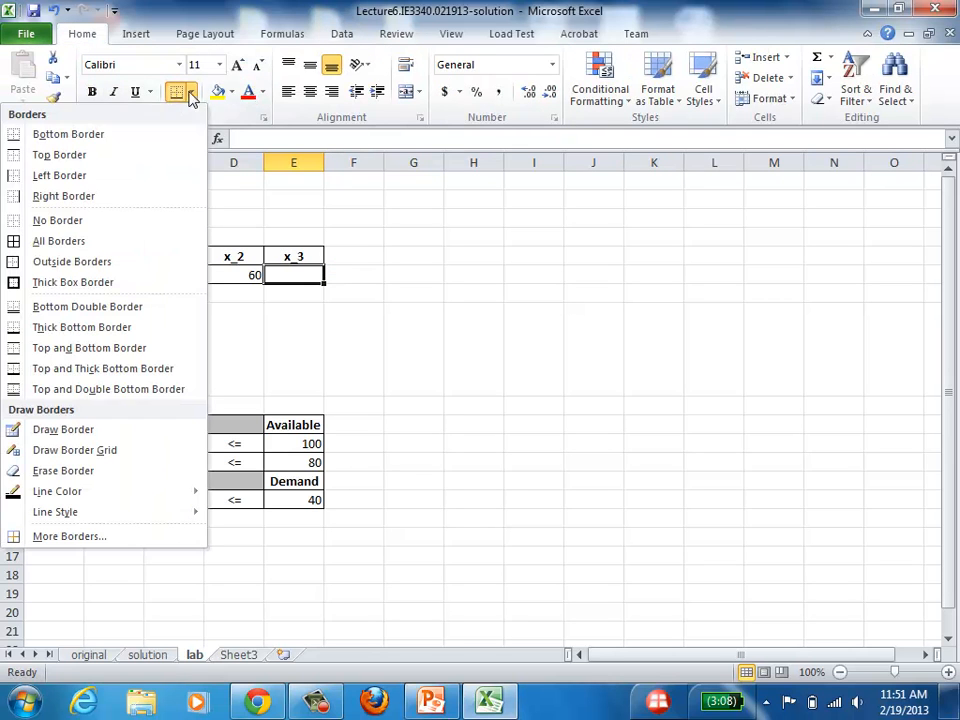
left_click(112, 244)
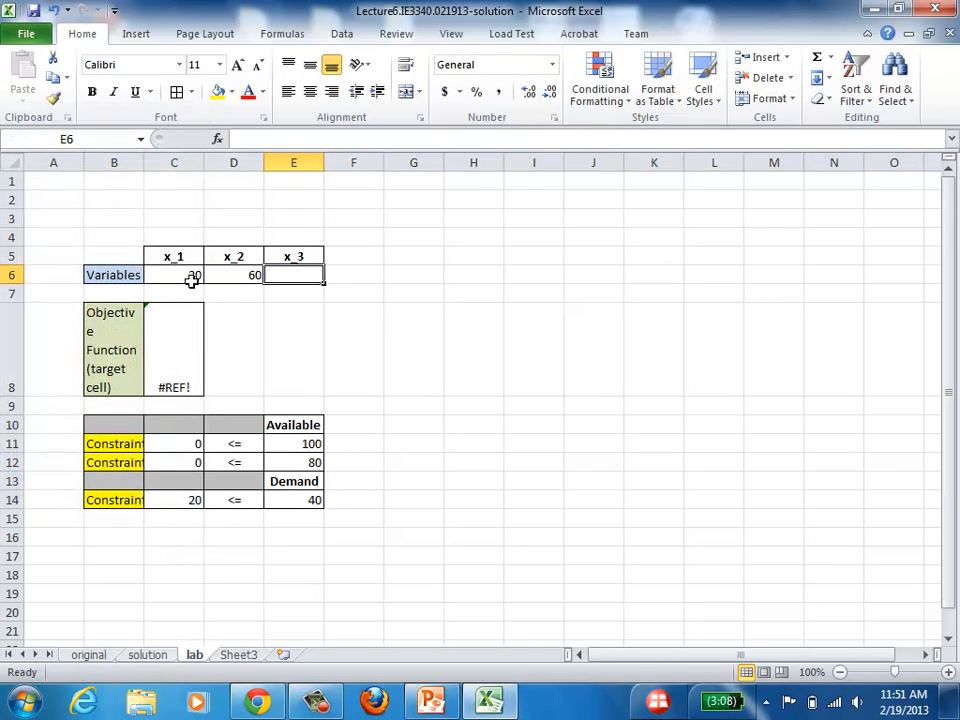
Clear the copied x_1 and x_2 values in row 6 and autofit column B to its labels.
left_click_drag(190, 280, 257, 284)
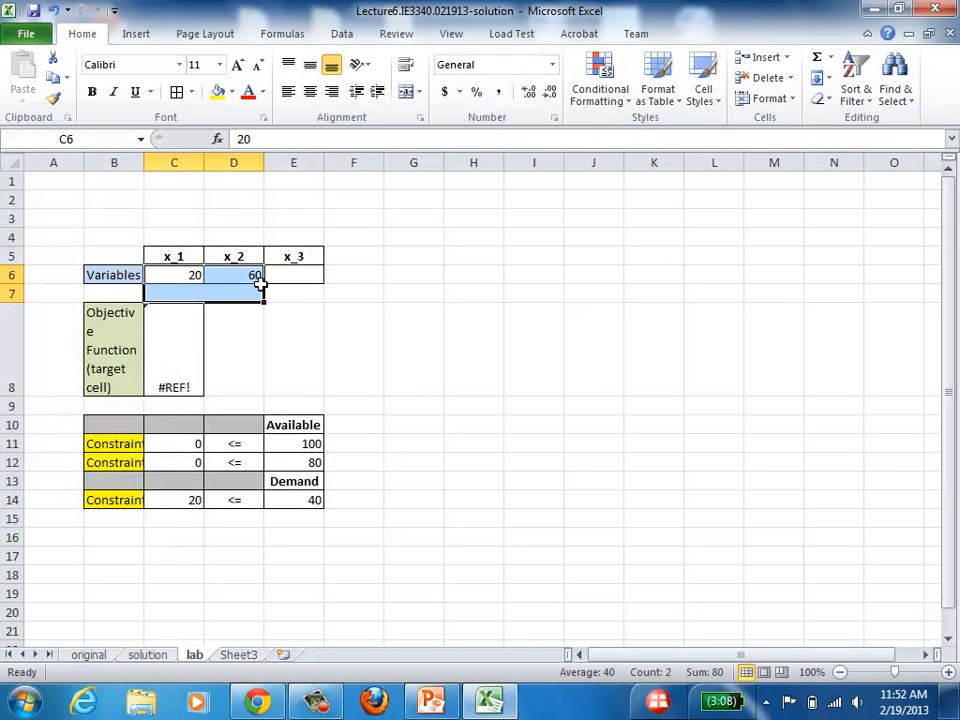
key("Delete")
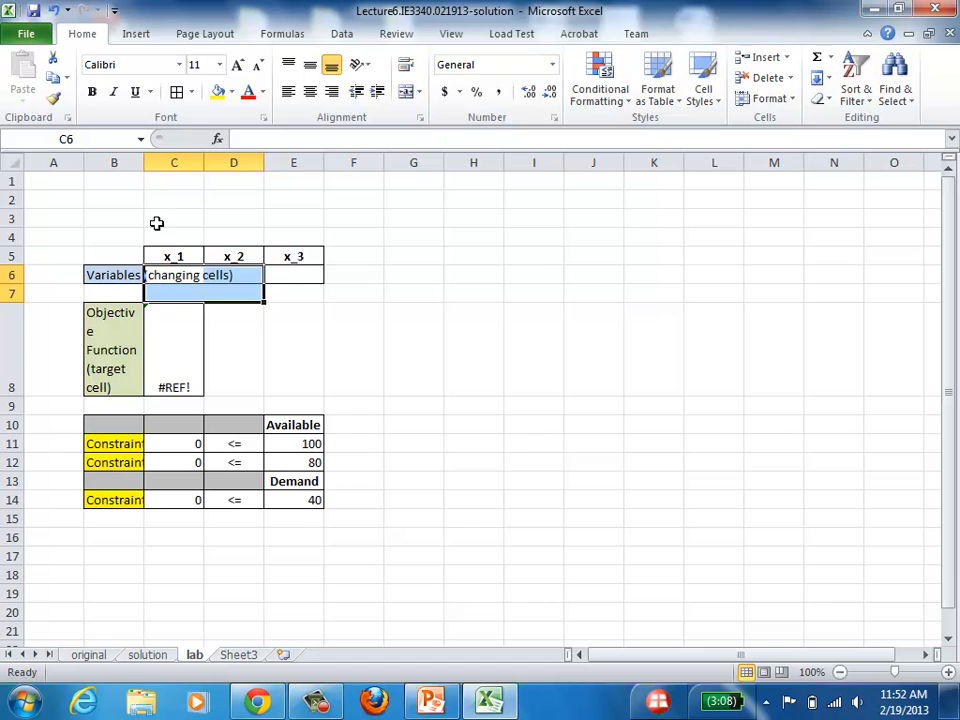
double_click(144, 162)
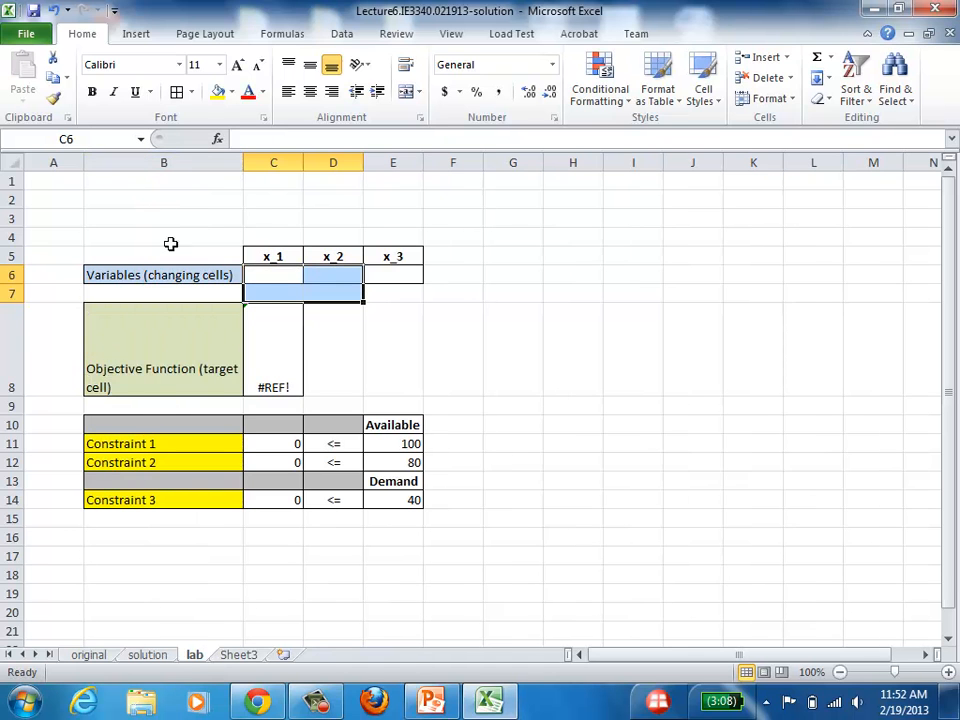
Clear the copied objective function formula in C8 and the constraint formulas in C11:C14.
left_click(279, 360)
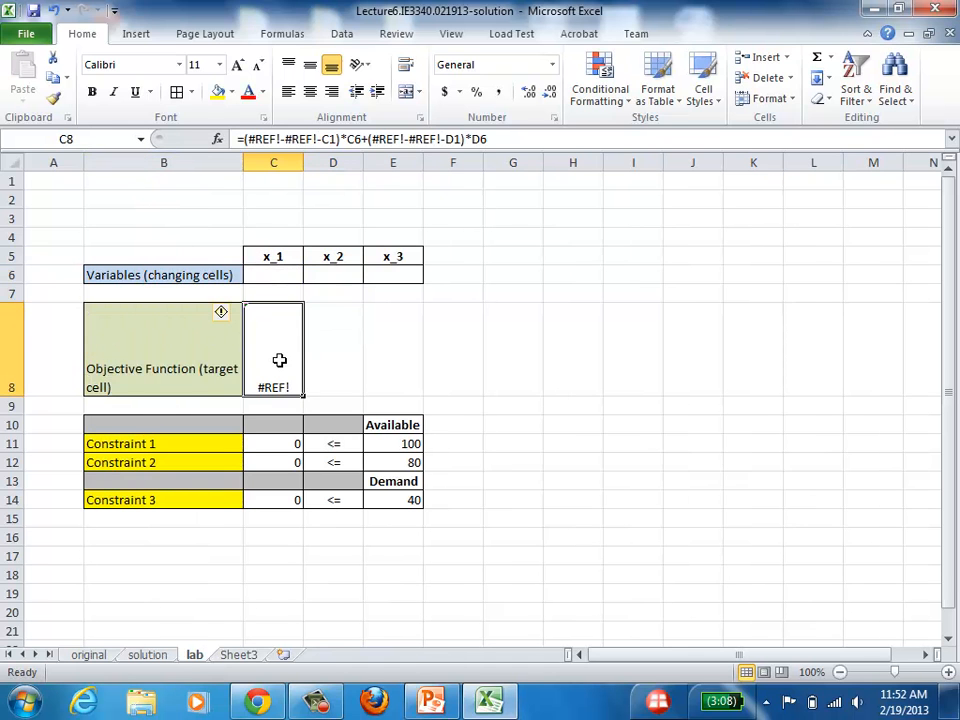
key("Delete")
left_click_drag(277, 439, 271, 494)
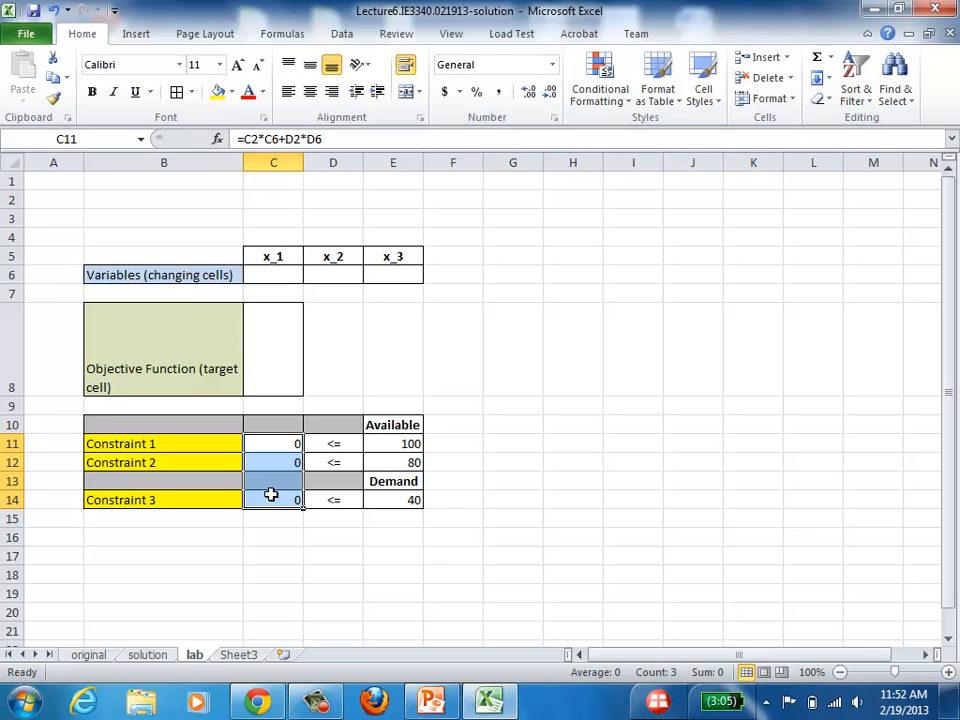
key("Delete")
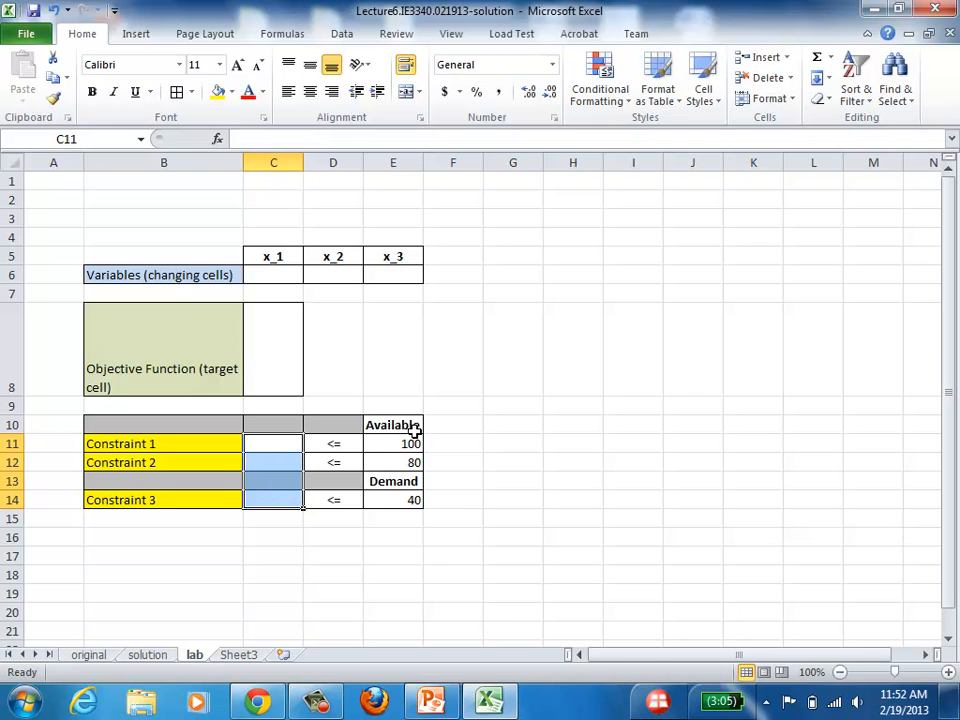
Clear the copied right-hand-side values for the constraints in E11:E12 and E14.
left_click_drag(411, 441, 410, 458)
key("Delete")
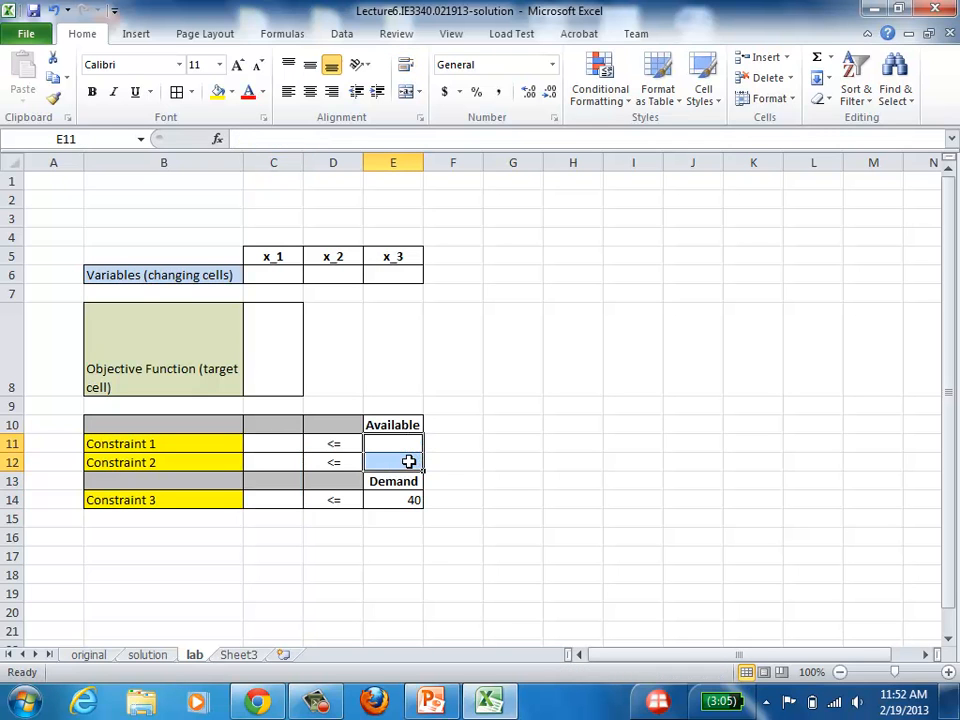
left_click(414, 500)
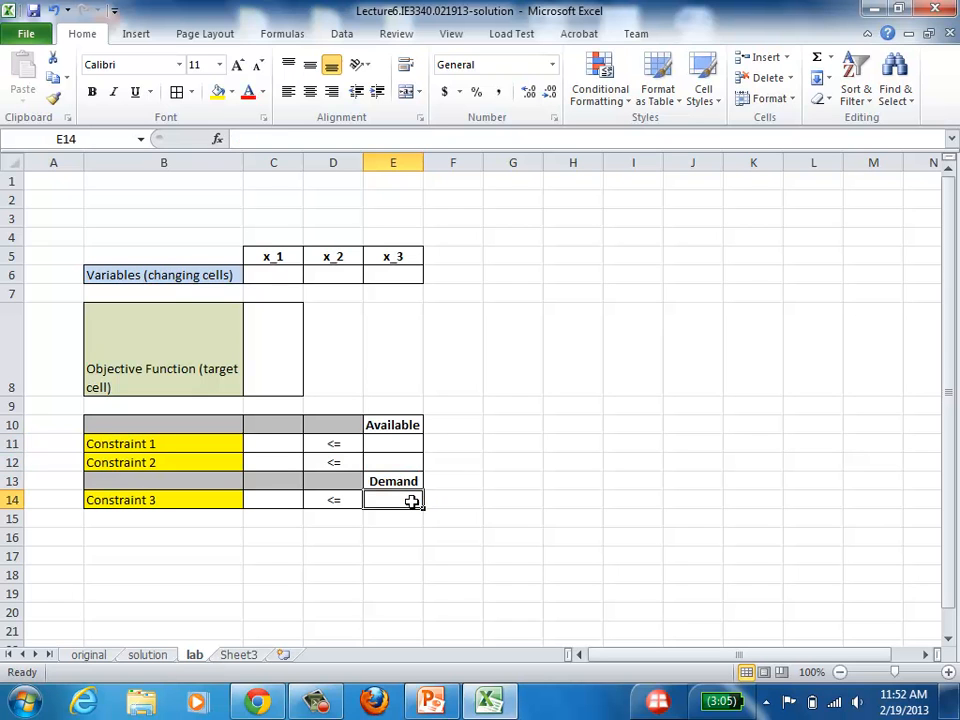
left_click(281, 591)
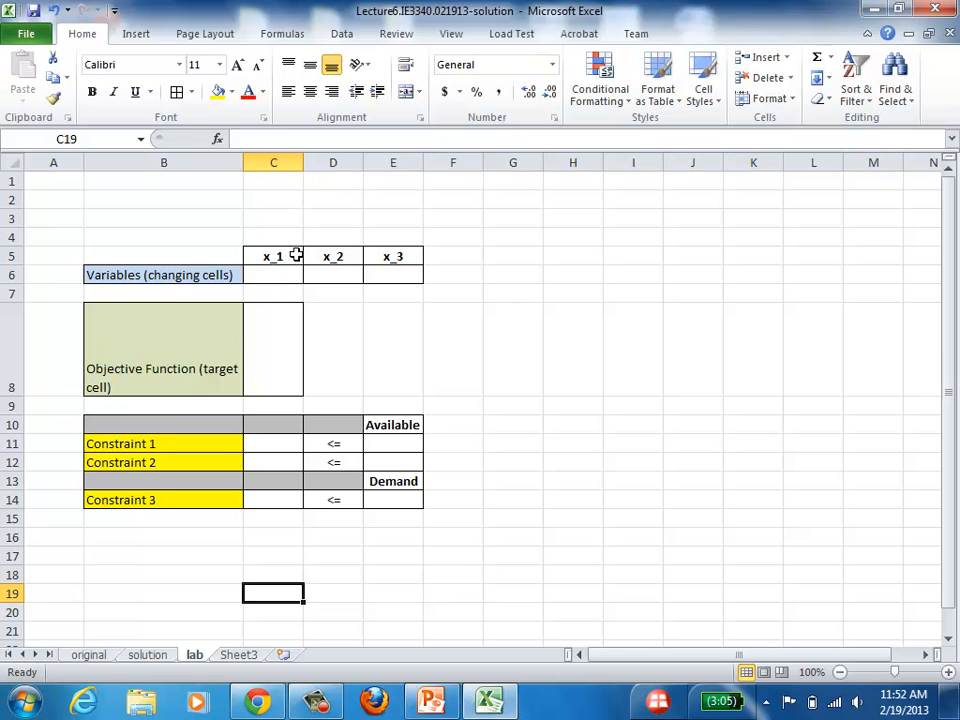
Copy the variable headings x_1 to x_3 from C5:E5 into C1:E1.
left_click_drag(296, 255, 392, 255)
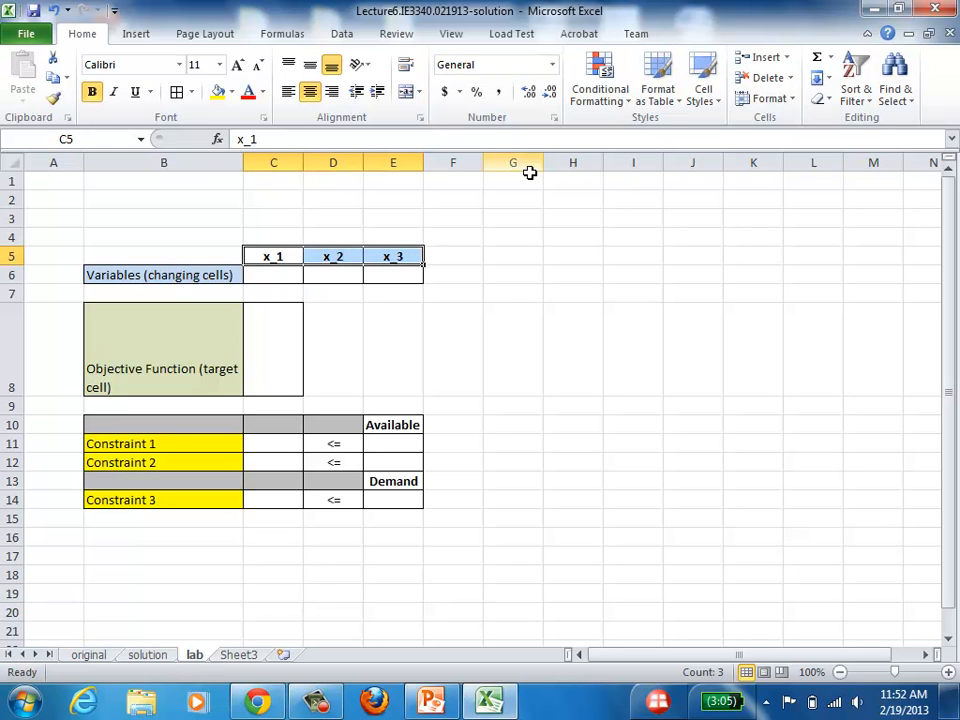
left_click(526, 180)
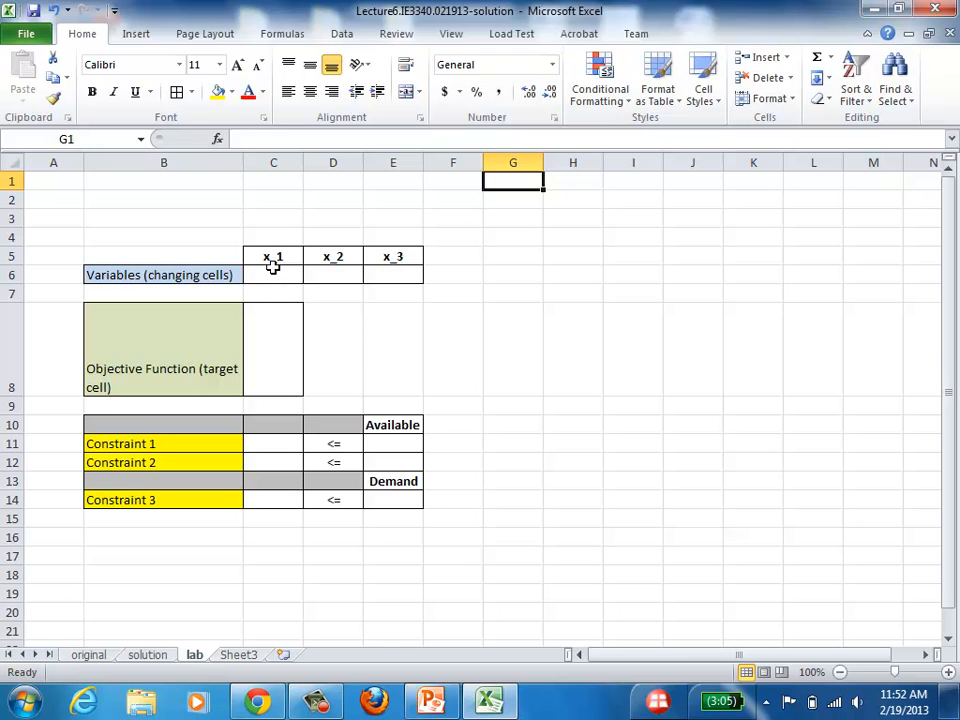
left_click_drag(285, 255, 408, 256)
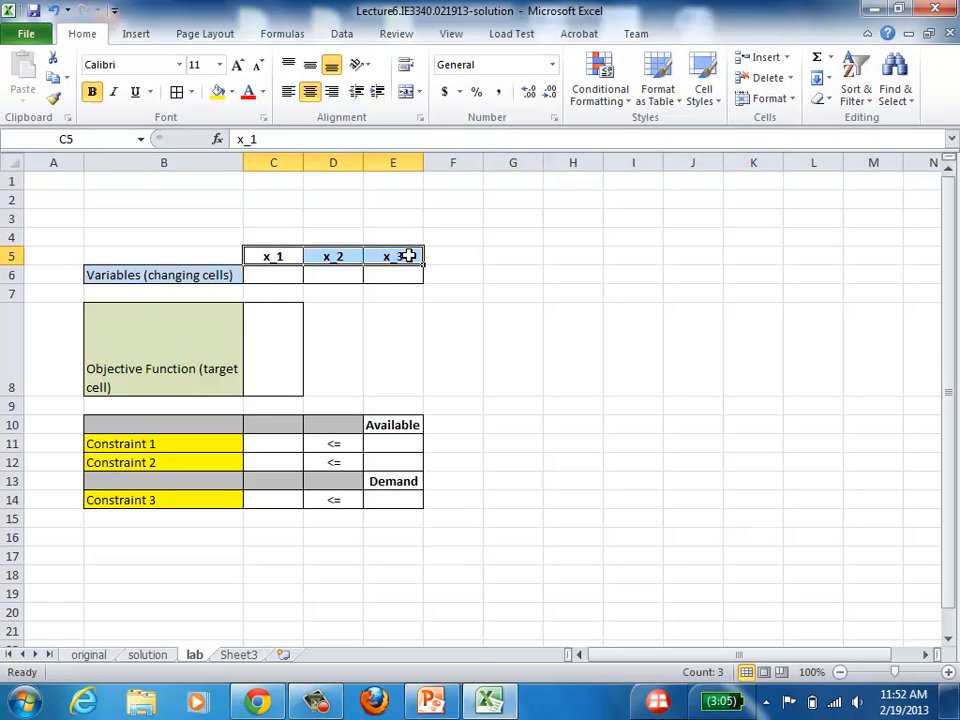
key("ctrl+c")
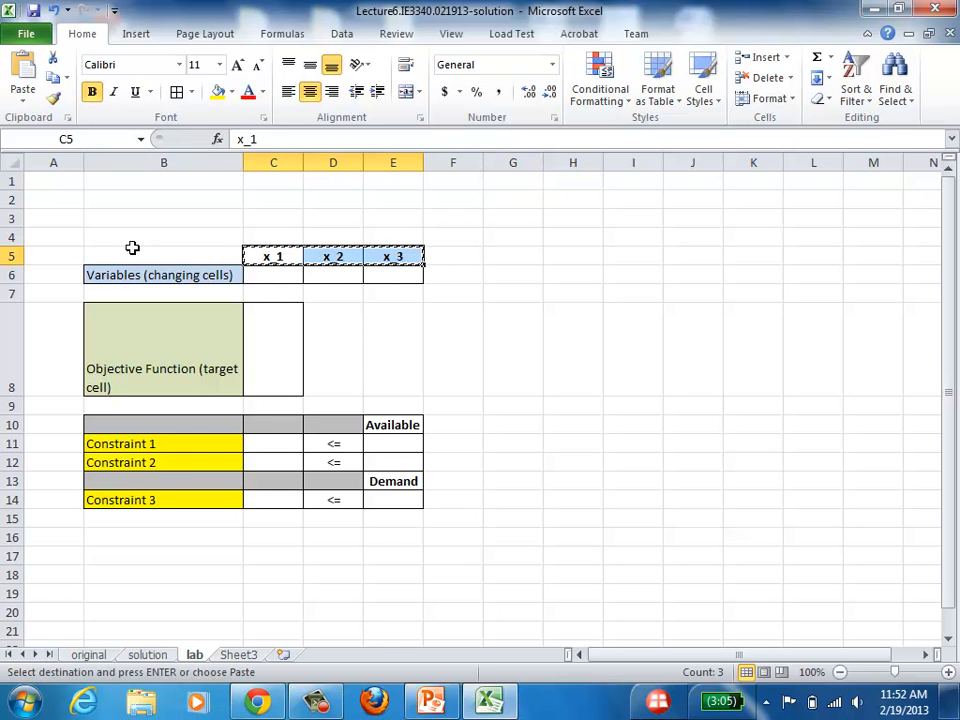
left_click(272, 178)
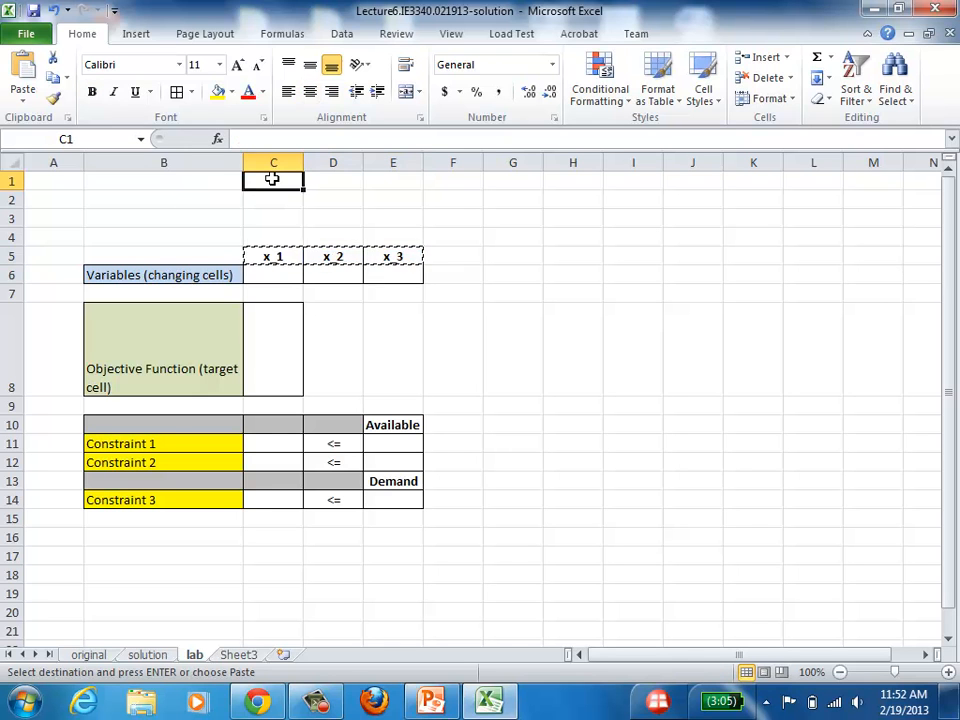
key("ctrl+v")
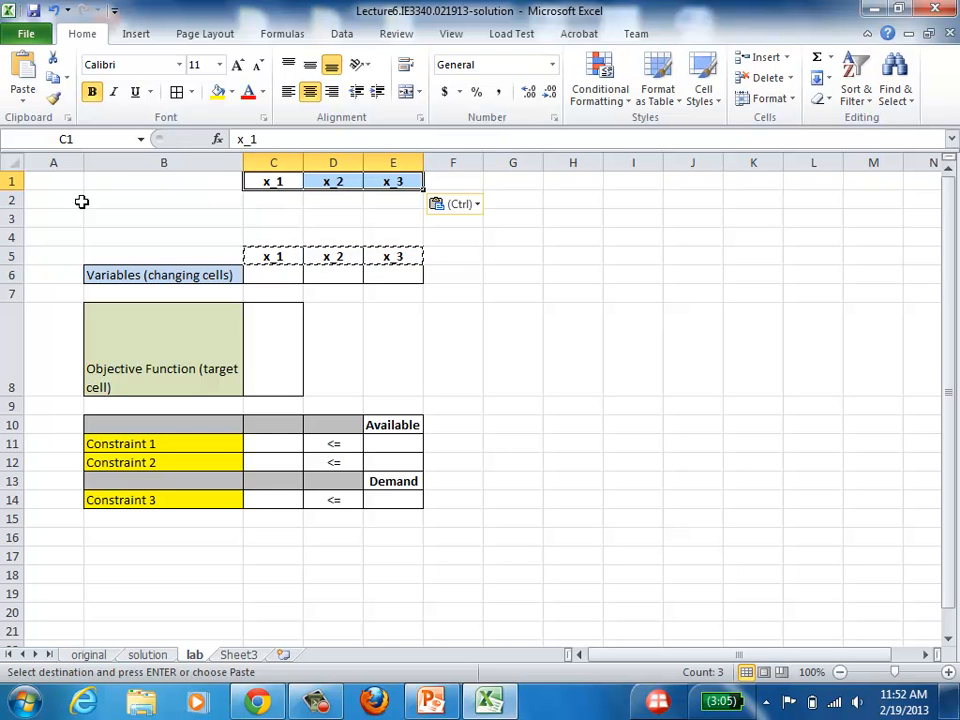
Insert two blank rows above row 3 to make room for a coefficient table.
left_click_drag(12, 218, 5, 237)
right_click(7, 237)
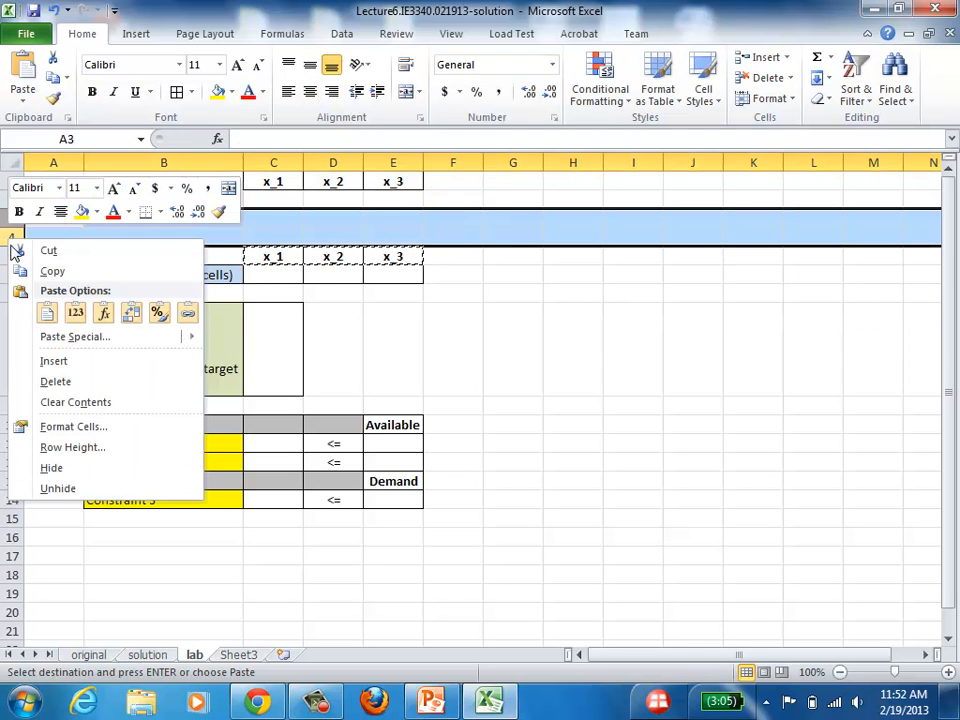
left_click(60, 360)
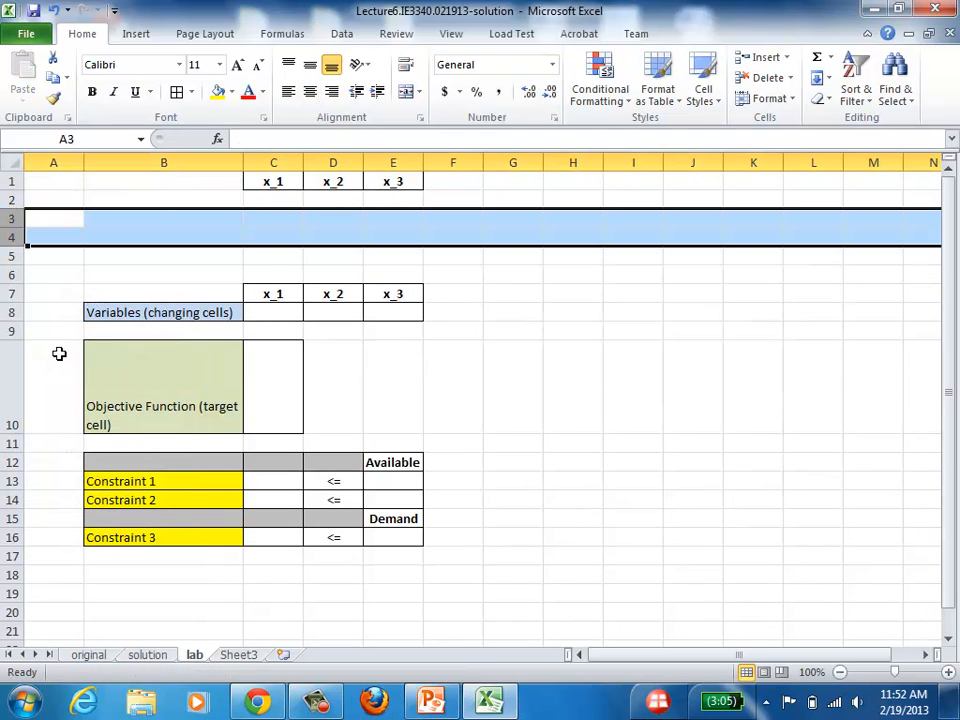
Enter the row labels obj. function, const 1, const 2 and const 3 in B2:B5.
left_click(227, 200)
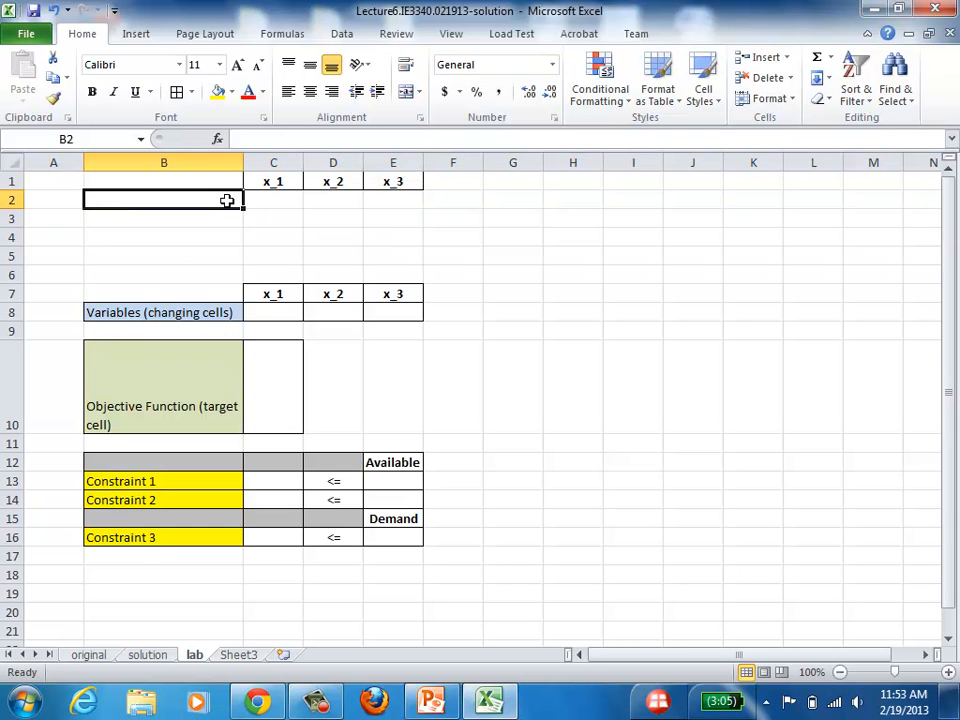
type("obj. function")
key("Return")
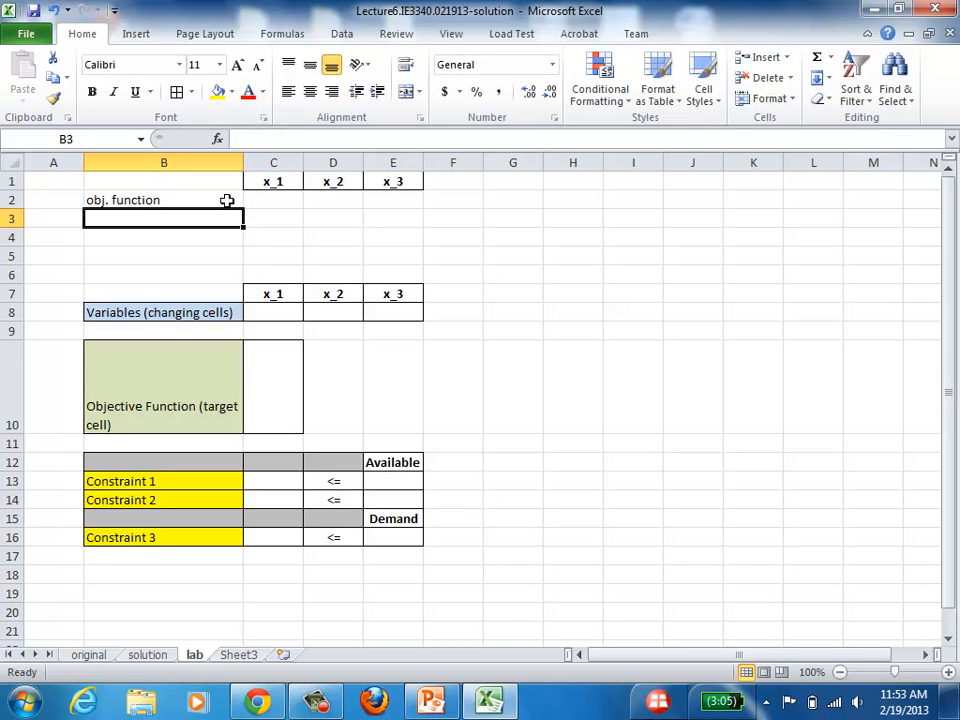
type("const 1")
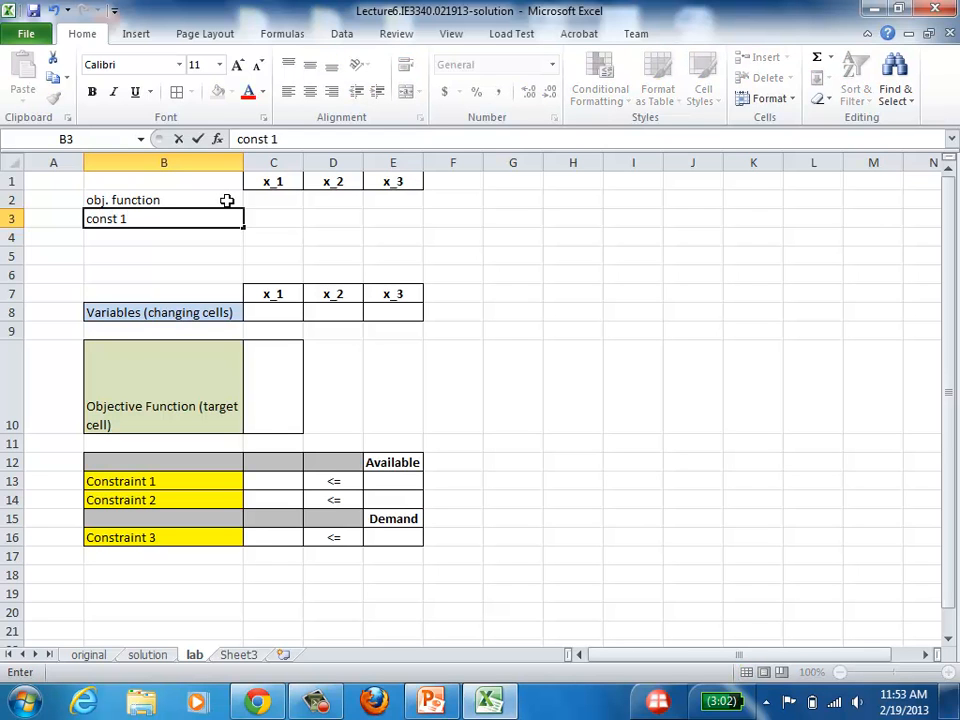
key("Return")
type("con")
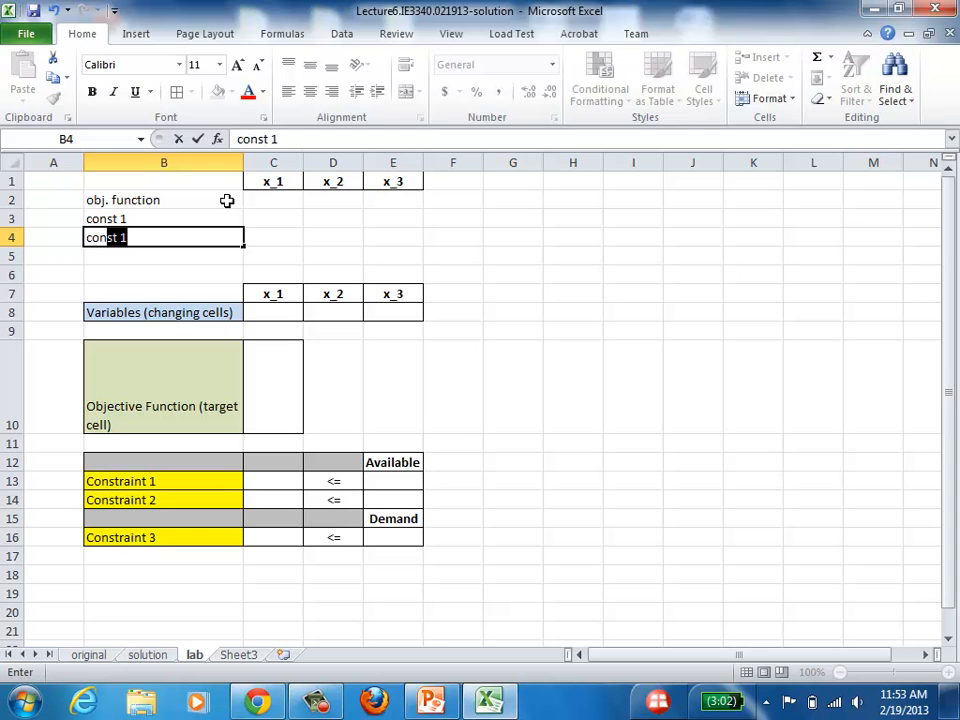
type("st 2")
key("Return")
type("const")
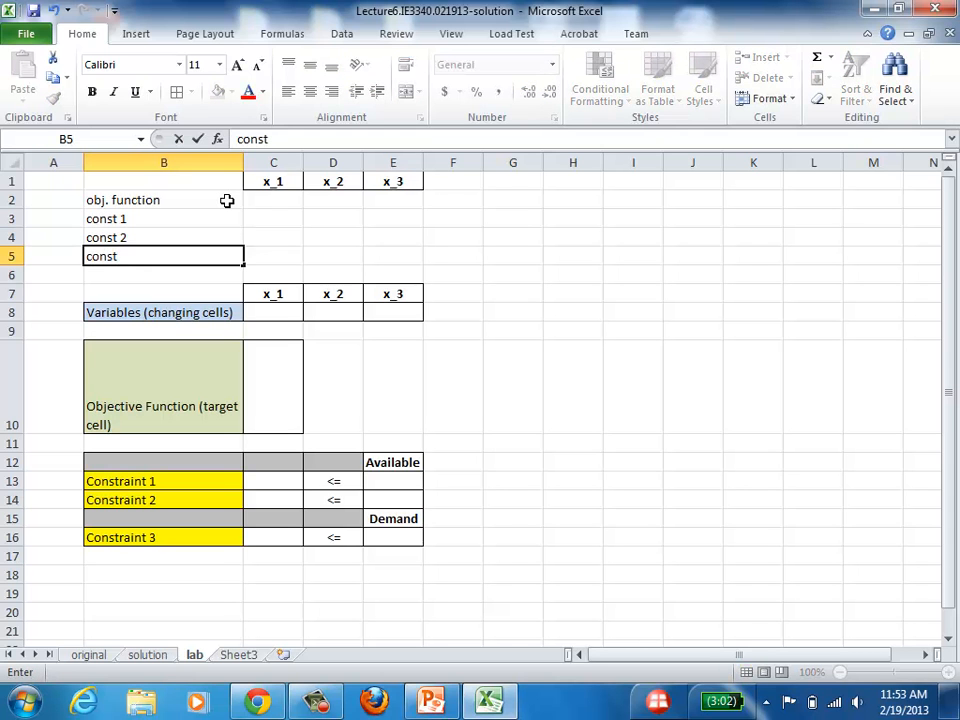
type(" 3")
key("Return")
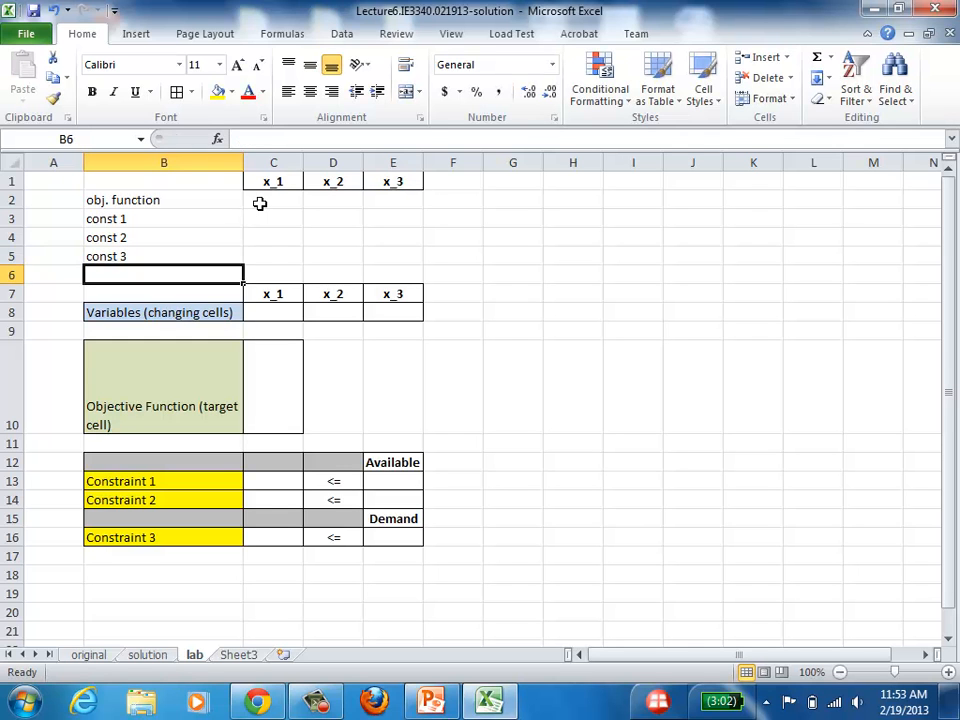
Enter the objective function coefficients 2, -1 and 1 in C2:E2.
left_click(270, 203)
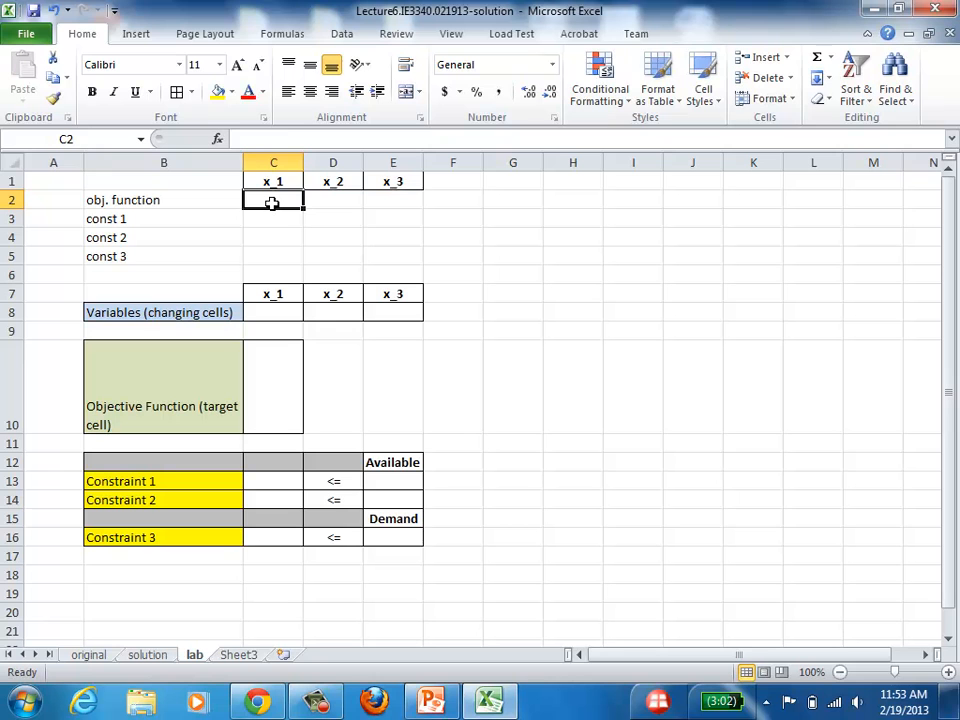
type("2")
key("Tab")
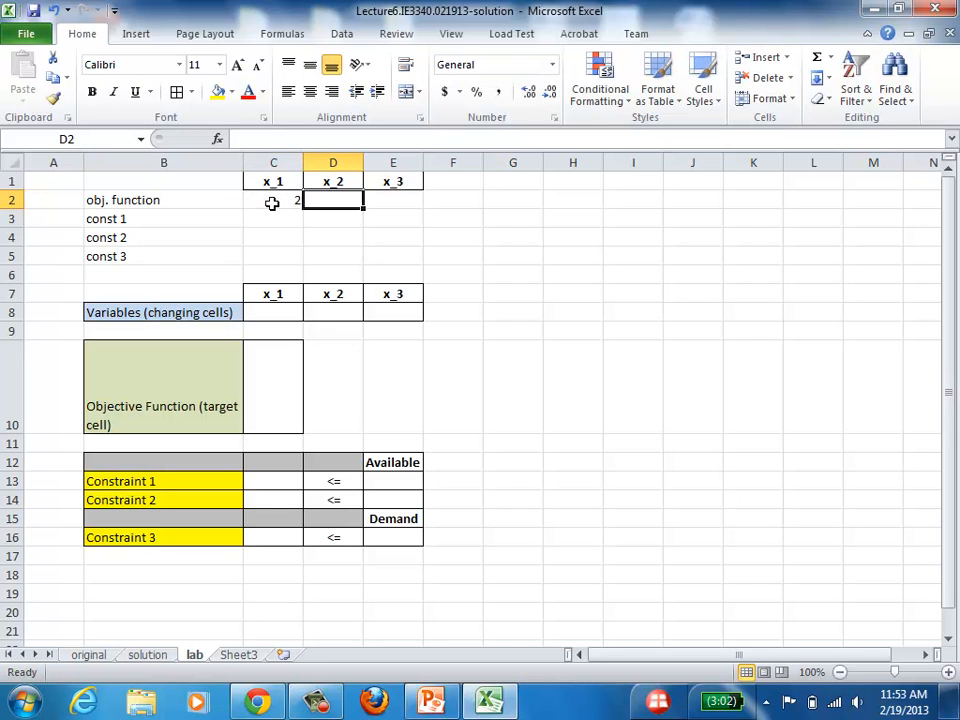
type("-1")
key("Tab")
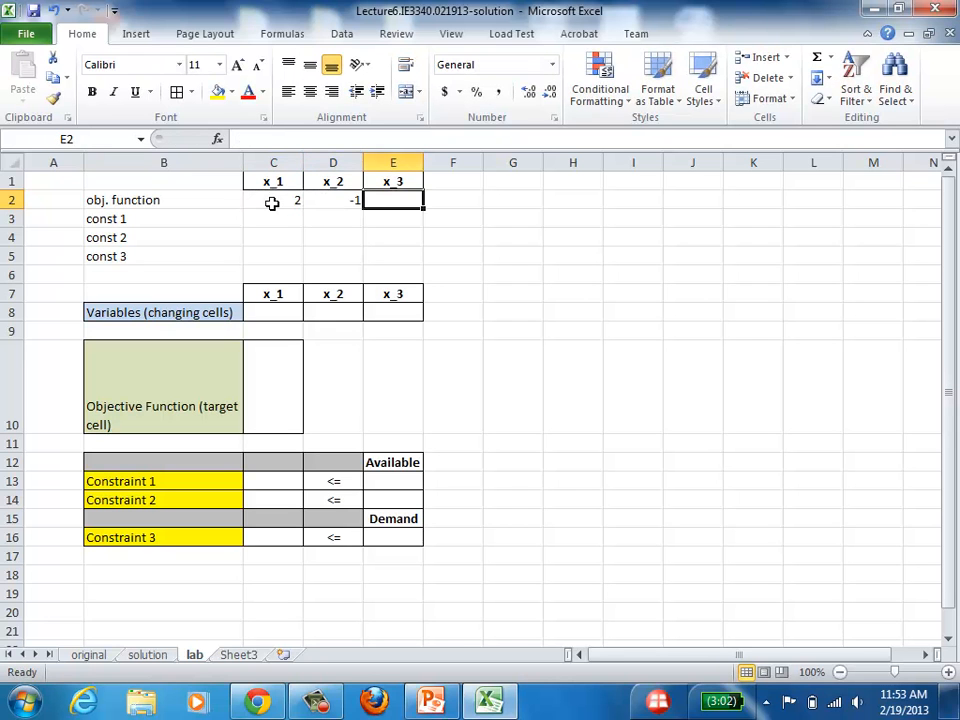
type("1")
key("Tab")
Enter the const 1 coefficients 3, 1 and 1 in C3:E3.
key("Down")
key("Left")
key("Left")
key("Left")
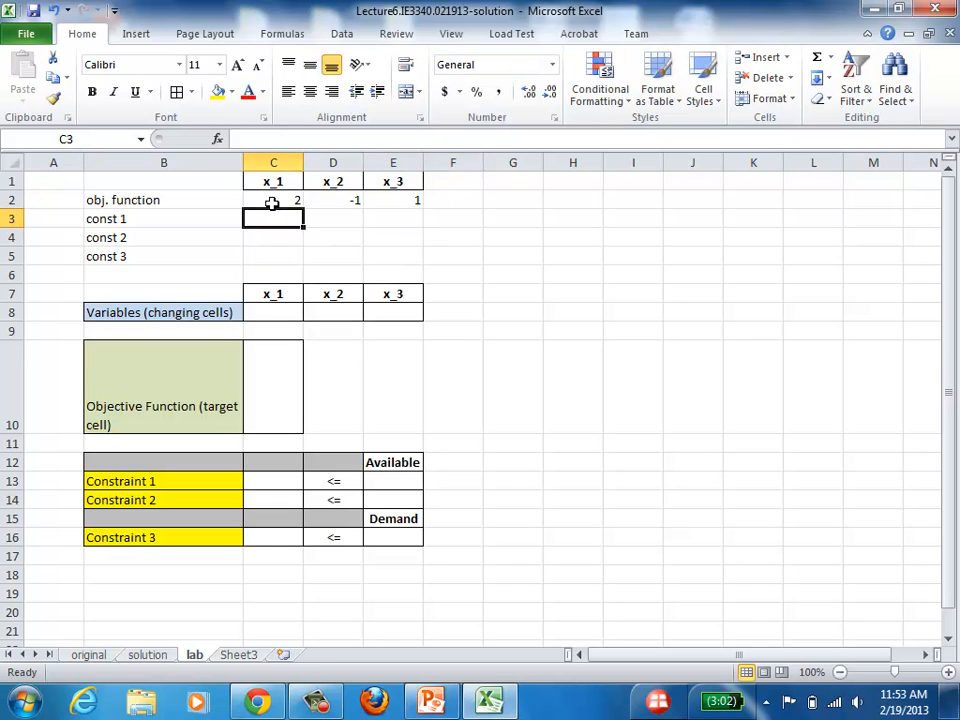
type("3")
key("Tab")
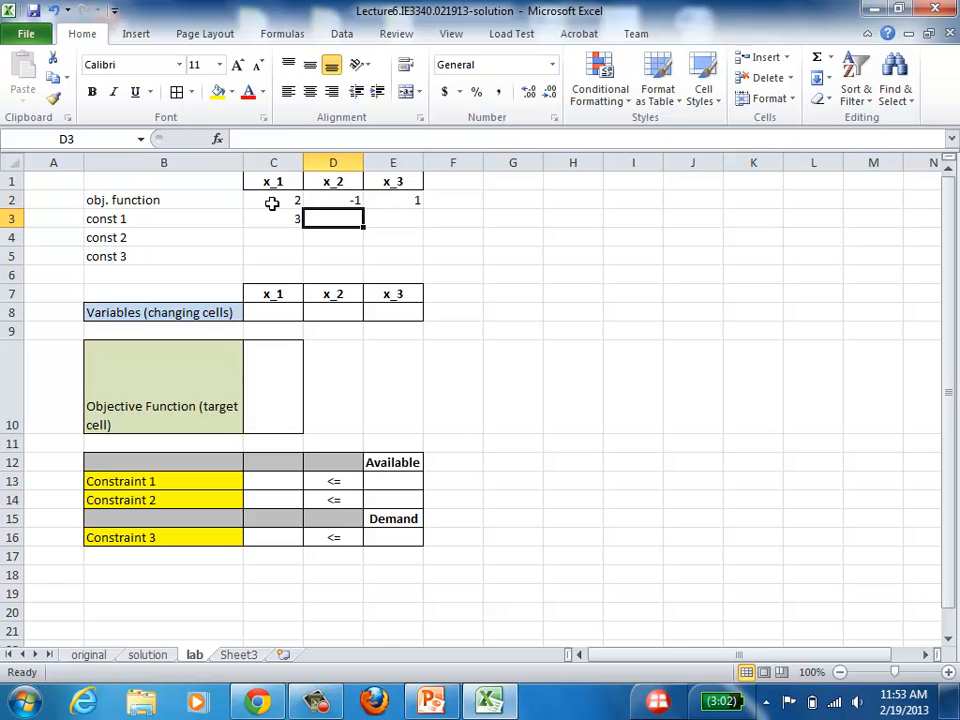
type("1")
key("Tab")
type("1")
key("Tab")
Enter the const 2 coefficients 1, -1 and 2 in C4:E4.
key("Down")
key("Left")
key("Left")
key("Left")
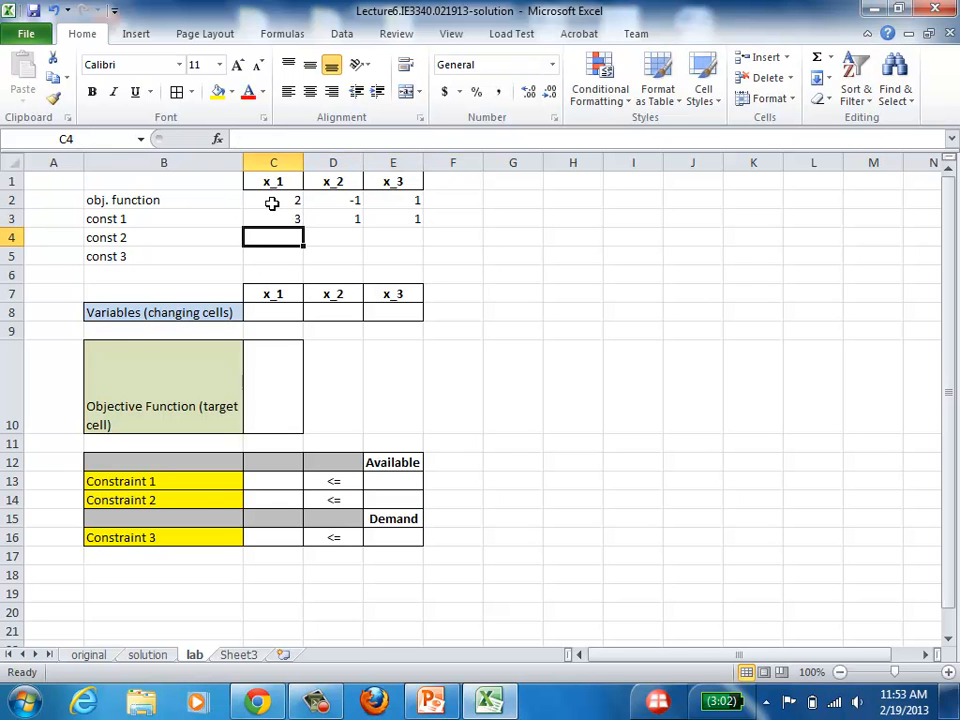
type("1")
key("Tab")
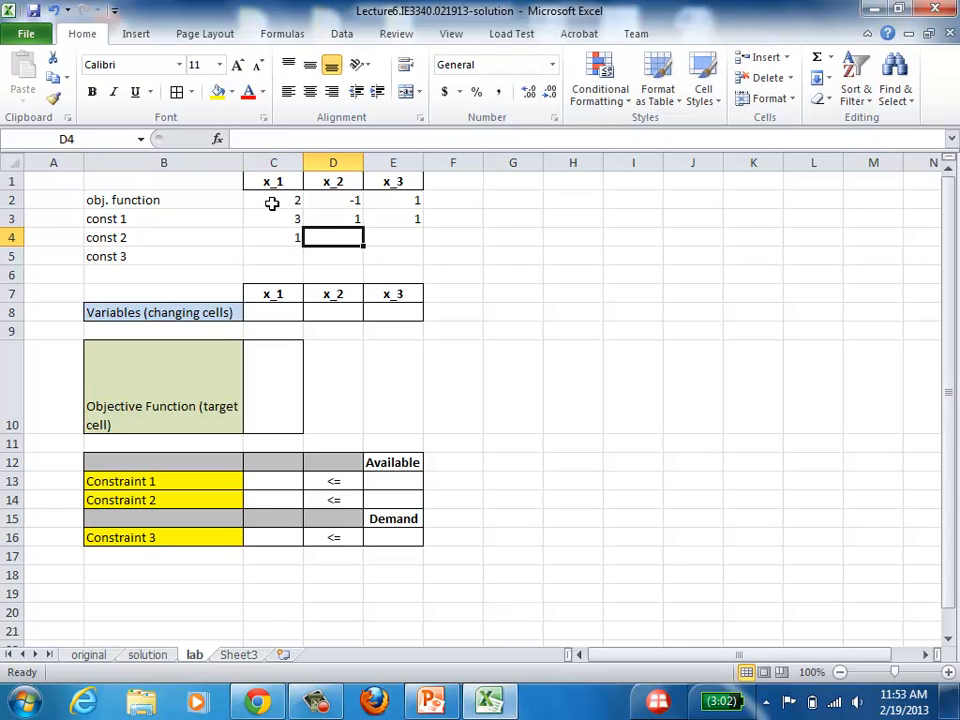
type("-1")
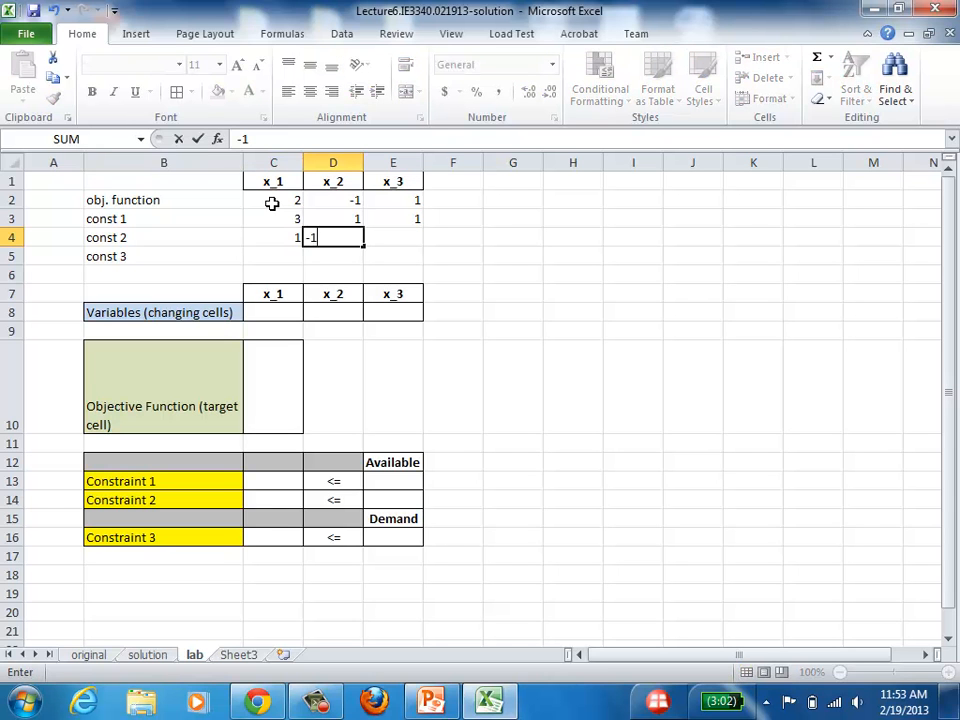
key("Tab")
type("2")
key("Tab")
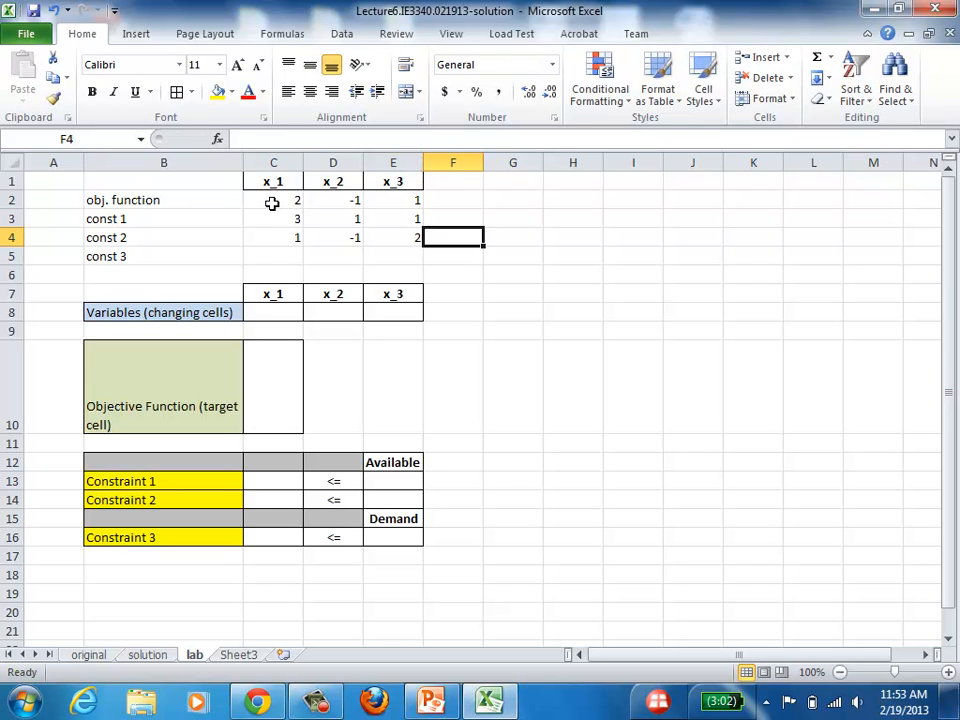
Enter the const 3 coefficients 1, 1 and -1 in C5:E5 and apply all borders to B2:E5.
key("Left")
key("Left")
key("Left")
key("Down")
type("1")
key("Tab")
type("1")
key("Tab")
type("-1")
key("Tab")
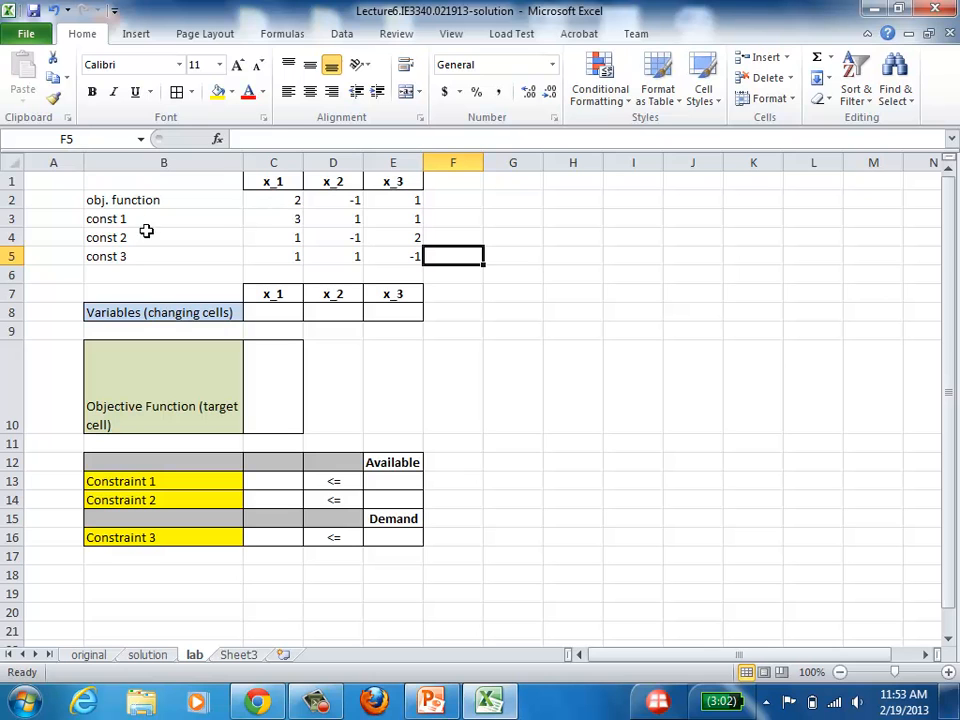
left_click_drag(153, 195, 379, 253)
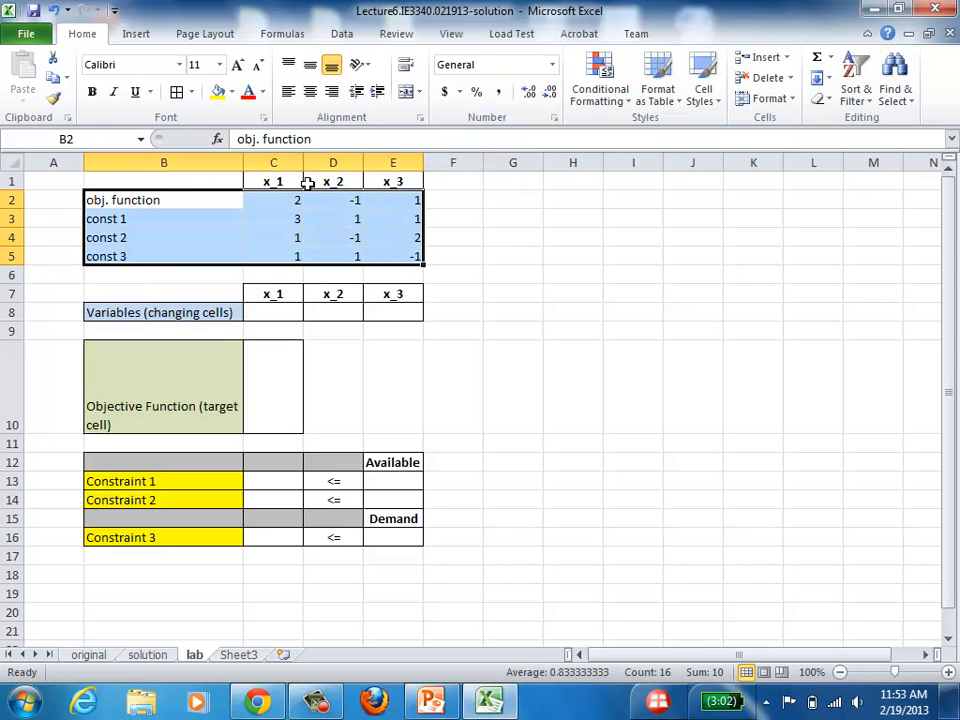
left_click(182, 92)
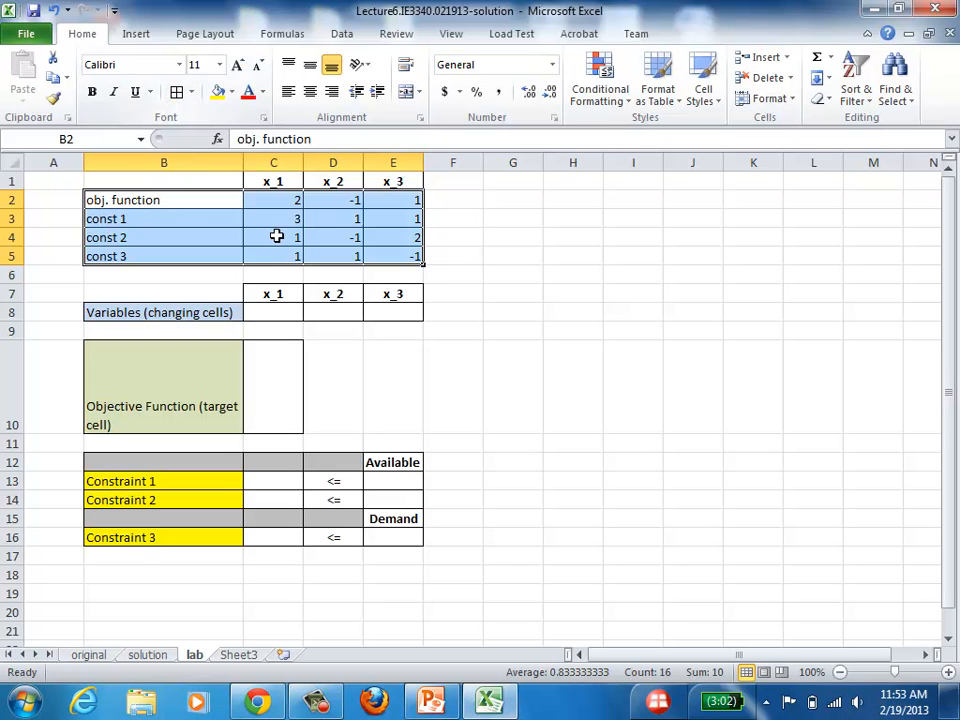
Enter the objective function formula =C2*C8+D2*D8+E2*E8 in C10.
left_click(270, 374)
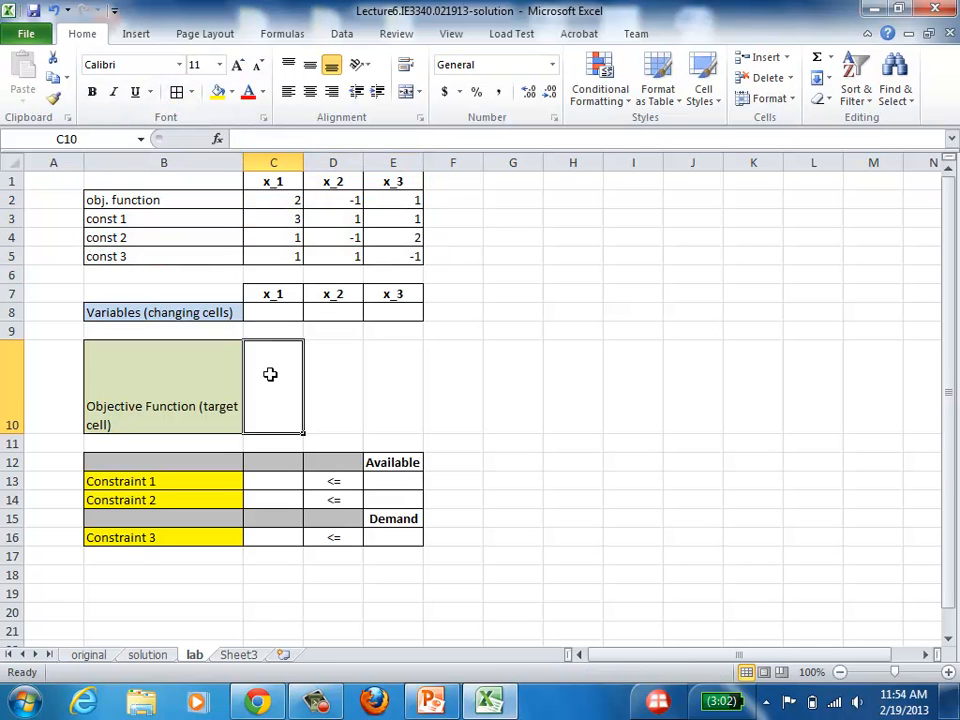
type("=")
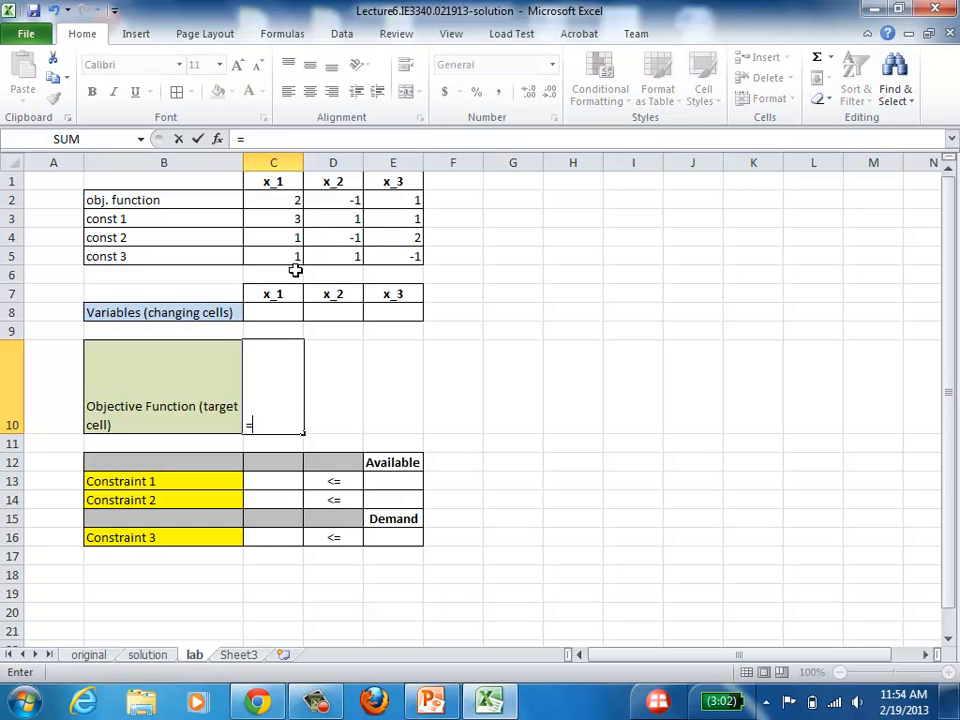
left_click(295, 199)
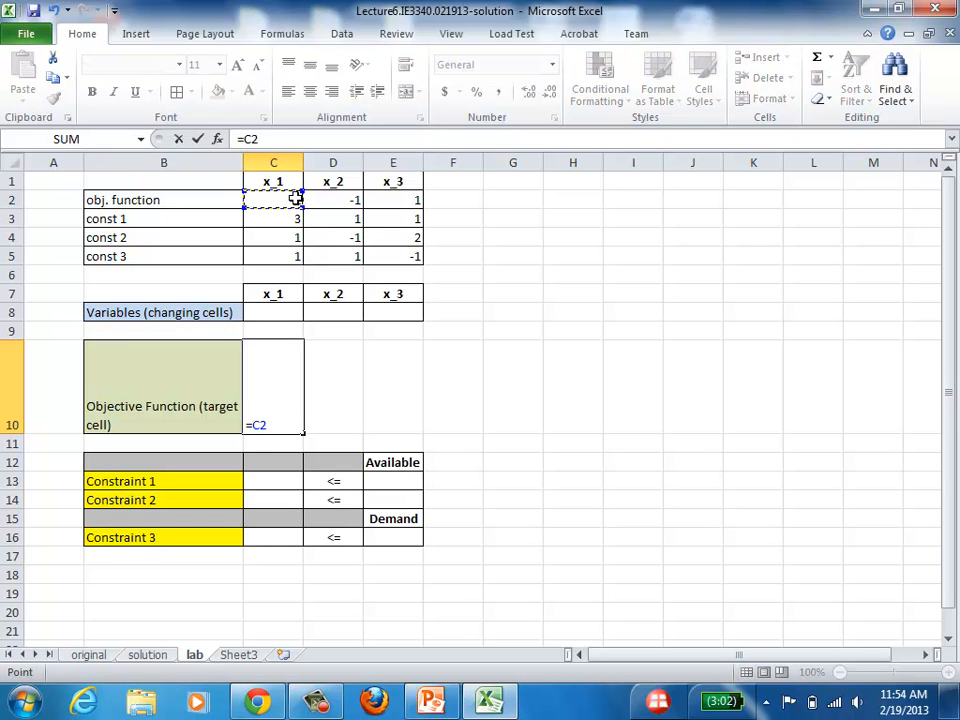
type("*")
left_click(273, 312)
type("+")
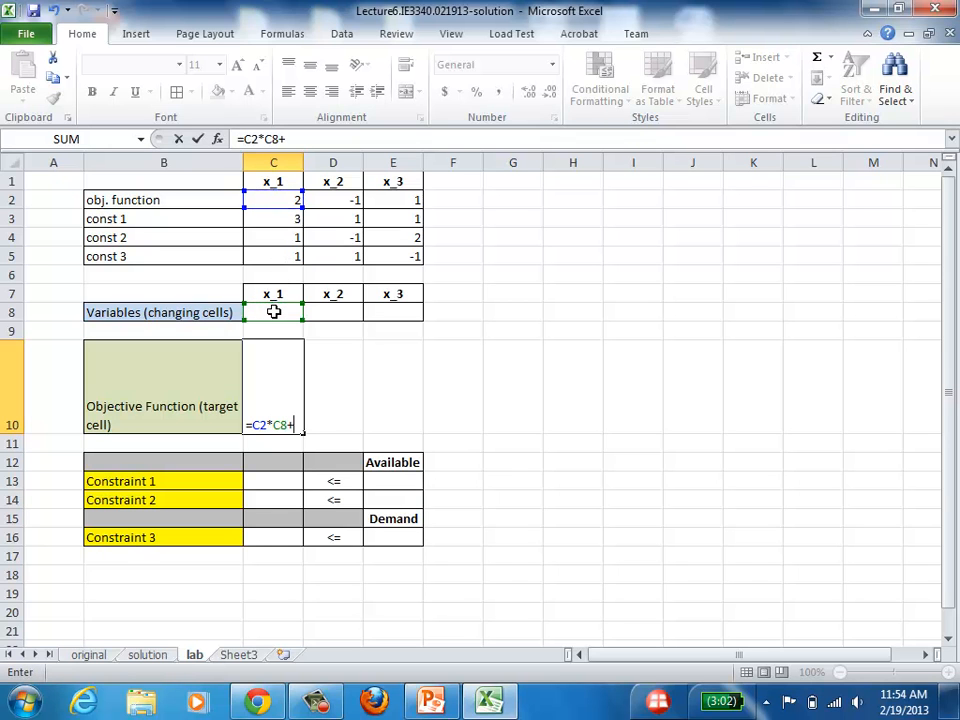
left_click(346, 202)
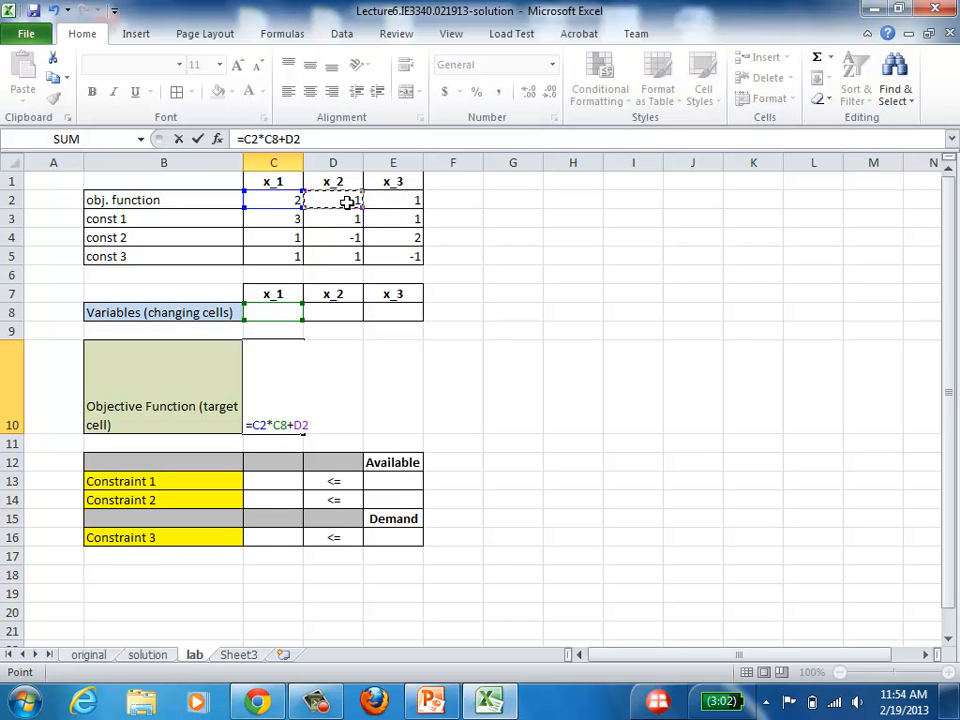
type("*")
left_click(328, 316)
type("+")
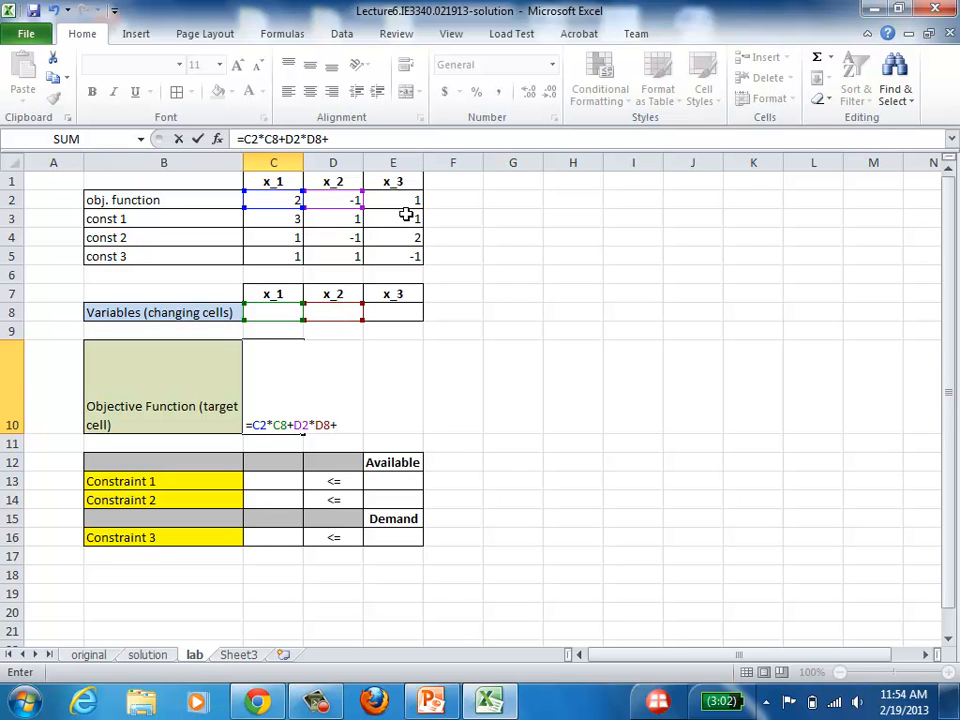
left_click(407, 198)
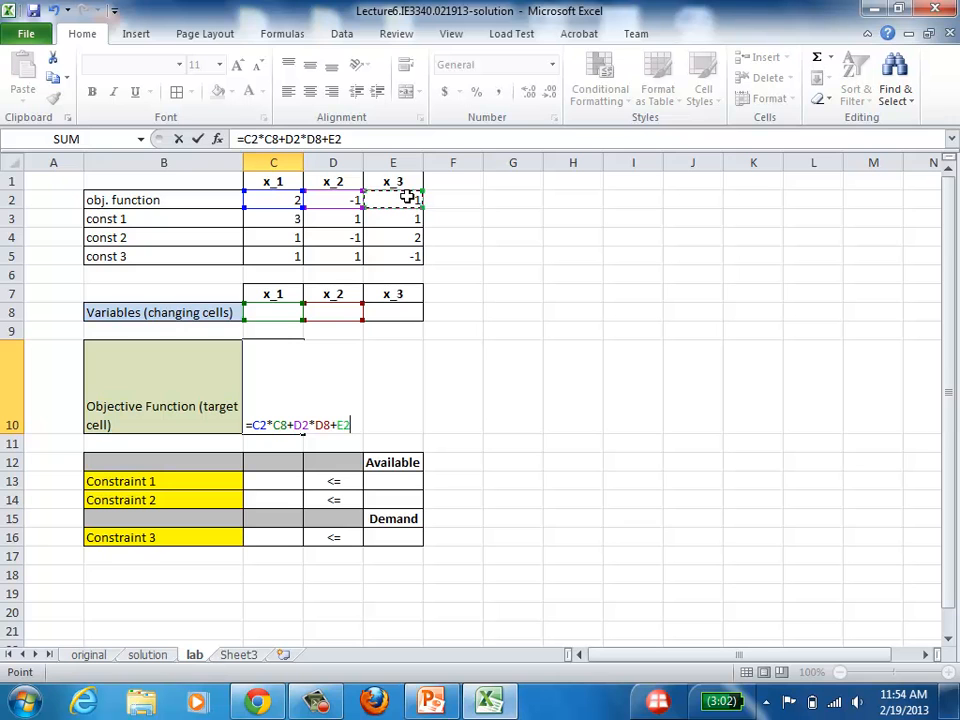
type("*")
left_click(401, 313)
key("Return")
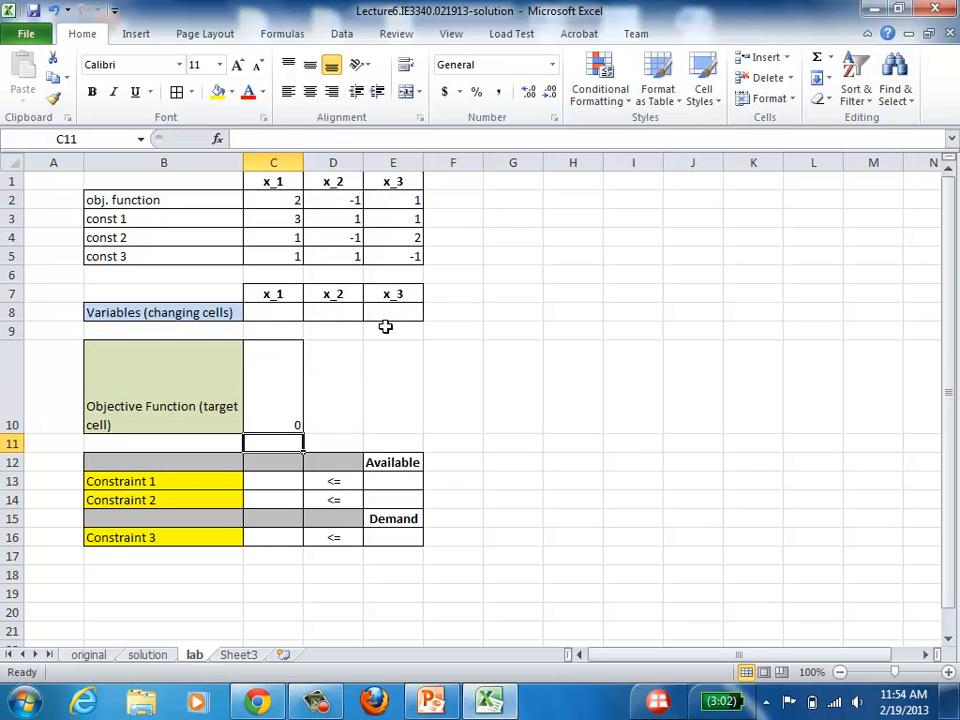
Enter the constraint limits 60 in E13, 10 in E14 and 20 in E16.
left_click(398, 481)
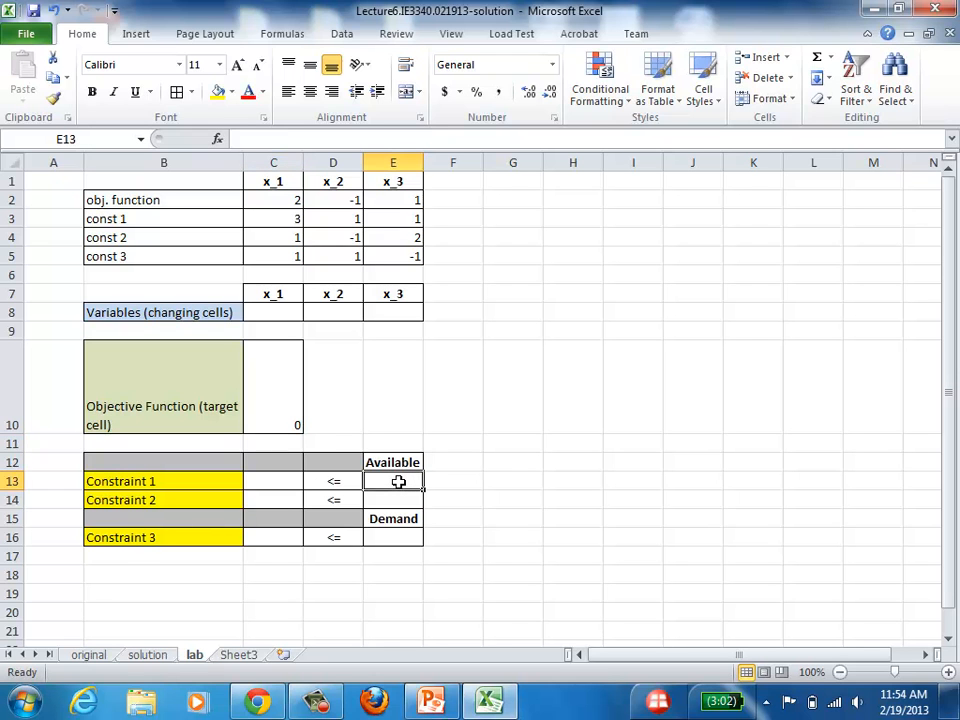
type("60")
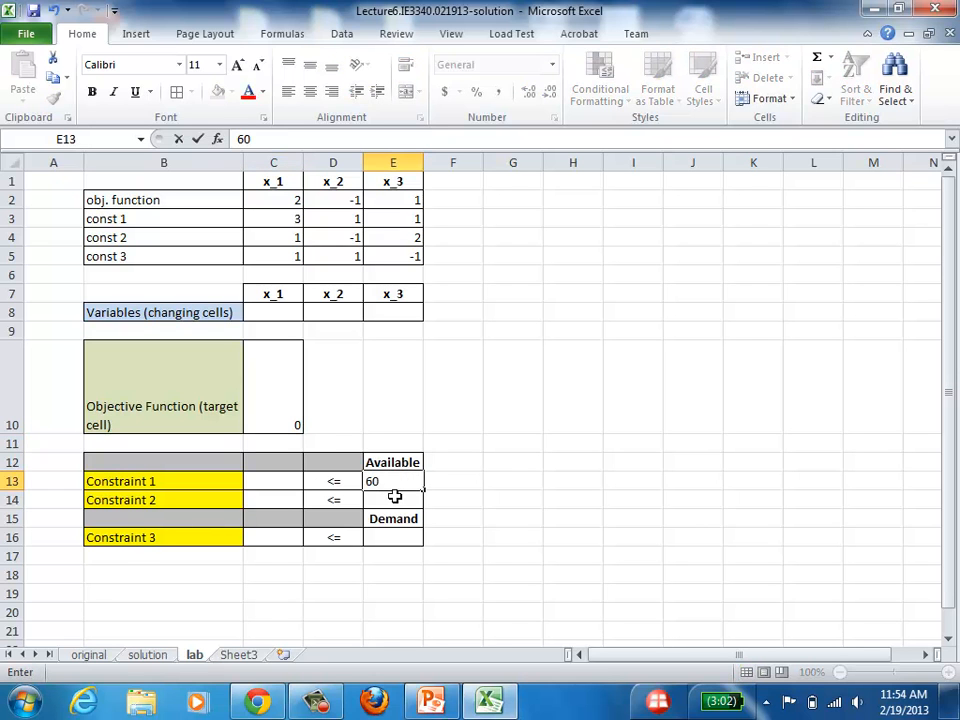
key("Return")
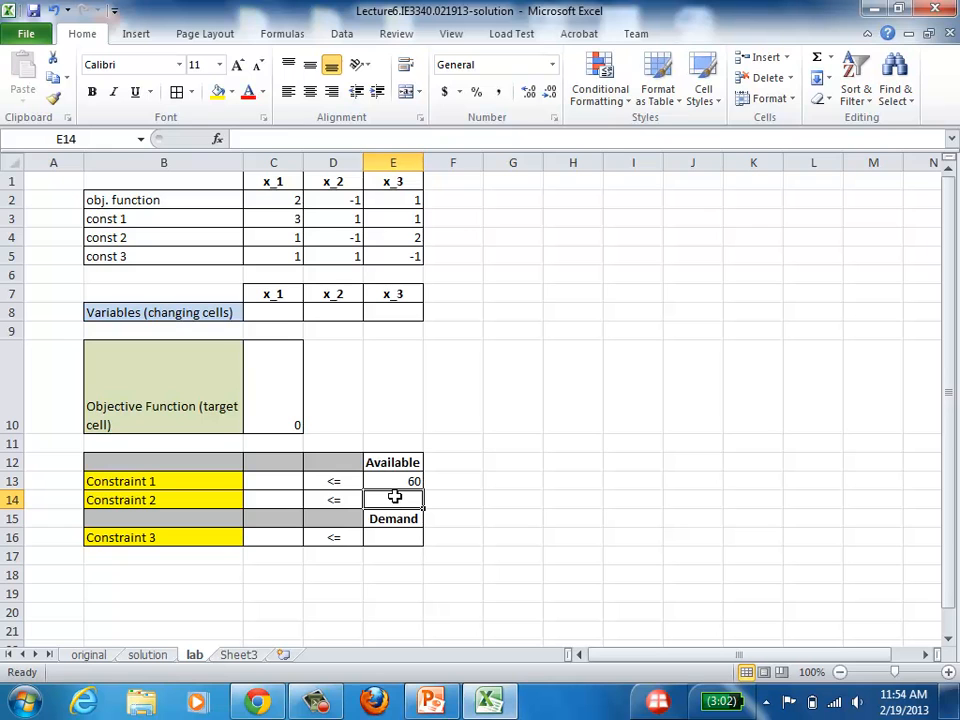
type("10")
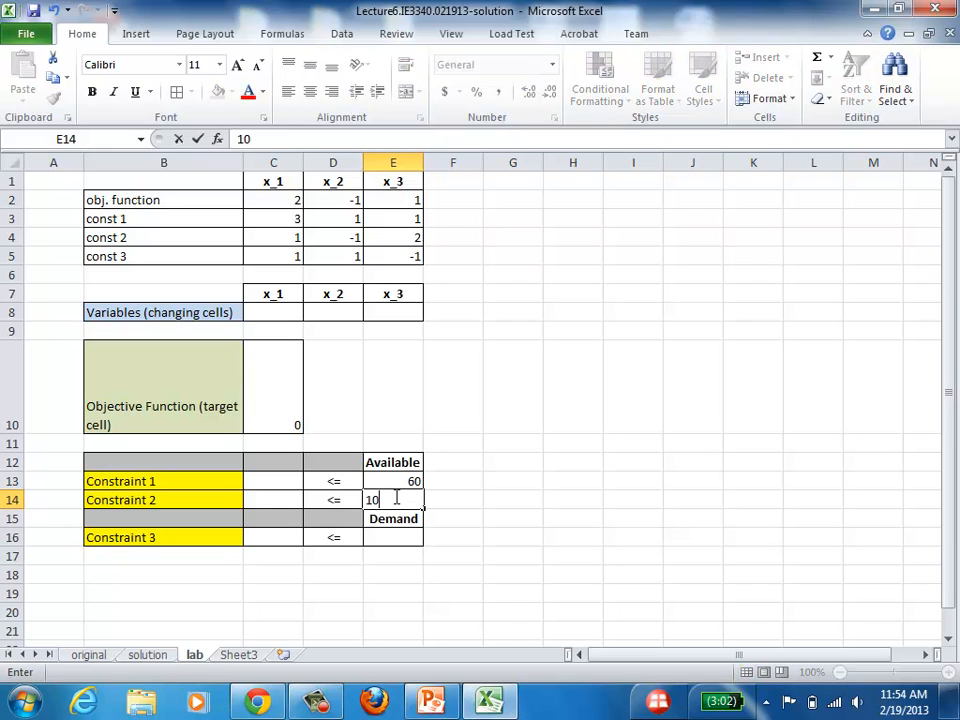
key("Return")
key("Return")
type("20")
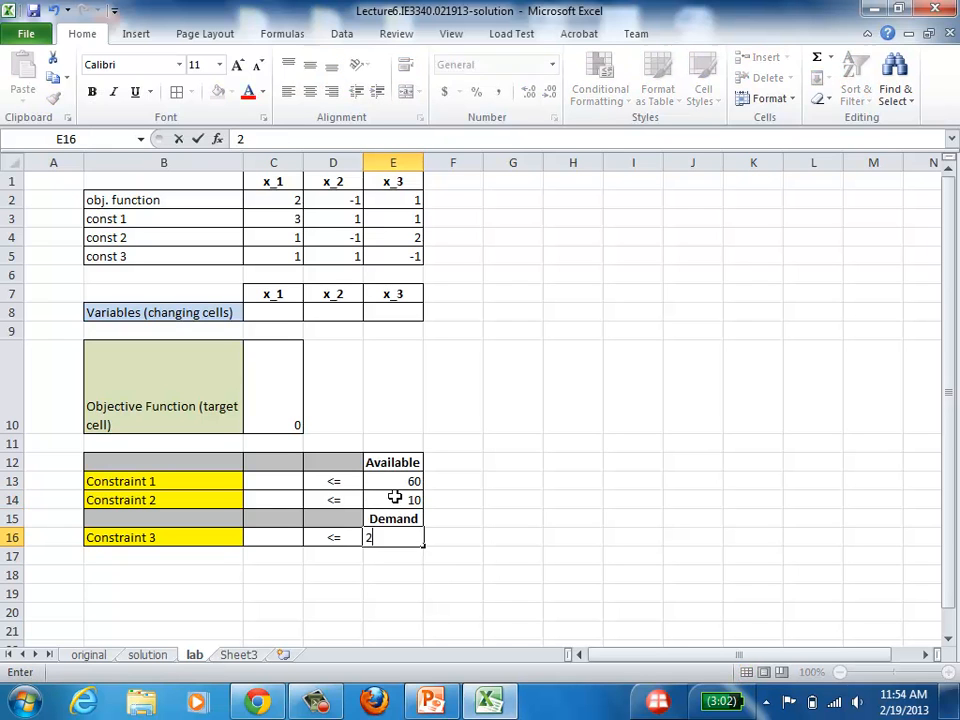
key("Return")
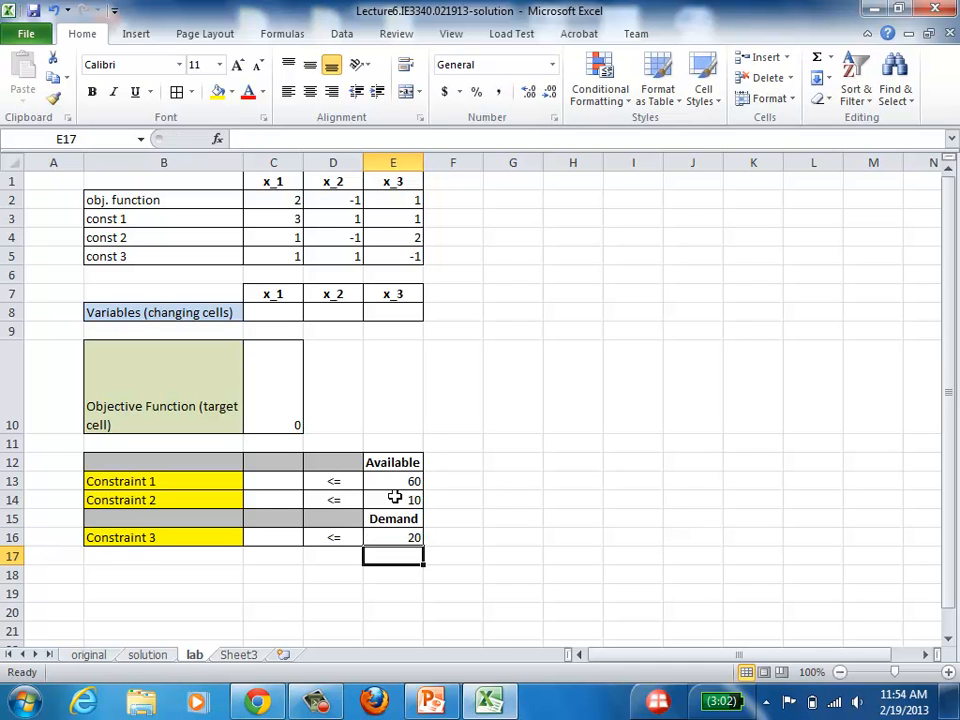
Enter the Constraint 1 formula =C3*C8+D3*D8+E3*E8 in C13.
key("Left")
key("Left")
key("Up")
key("Up")
key("Up")
key("Up")
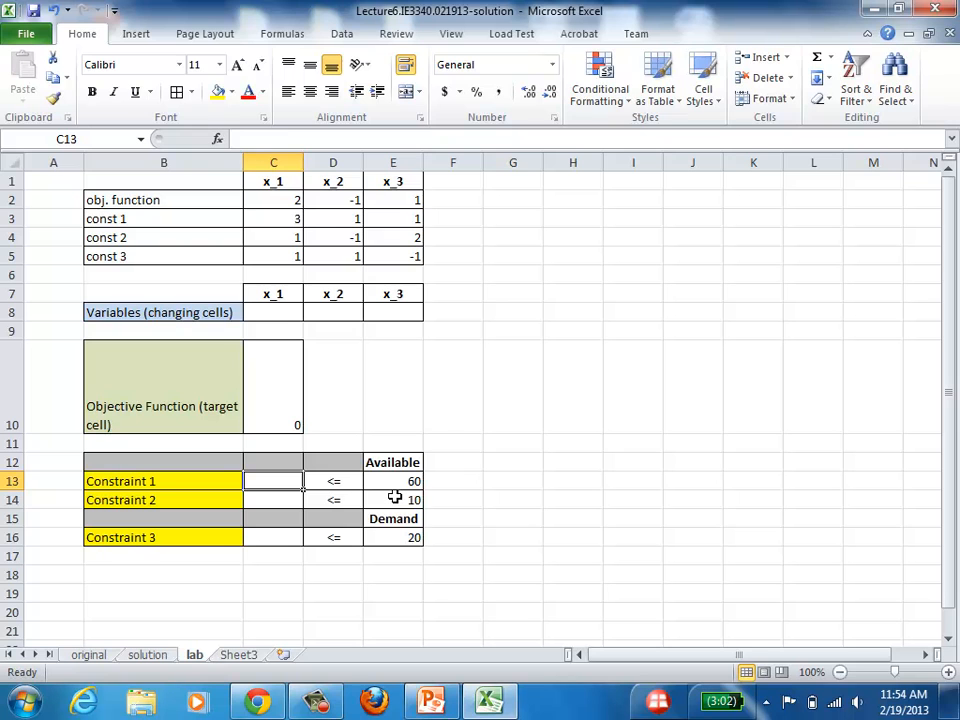
type("=")
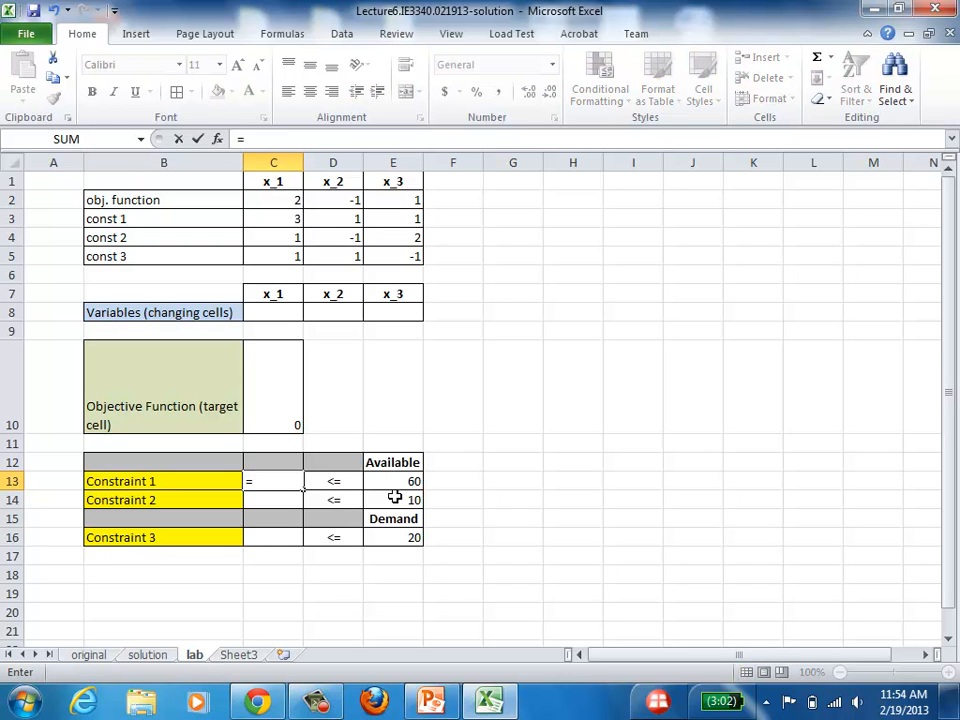
left_click(278, 217)
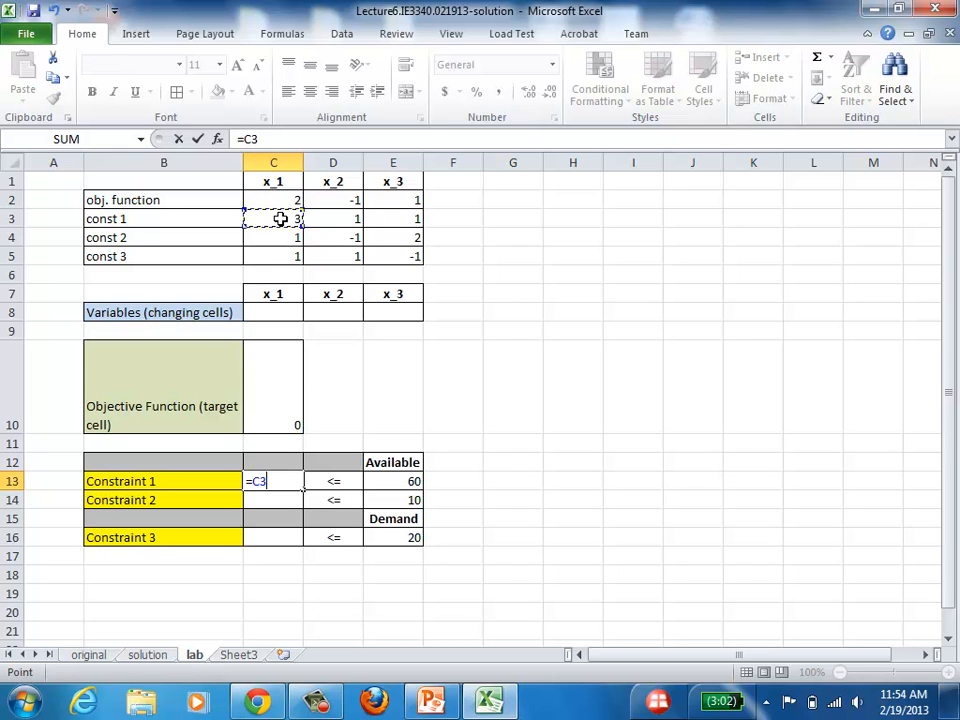
type("*")
left_click(266, 309)
type("+")
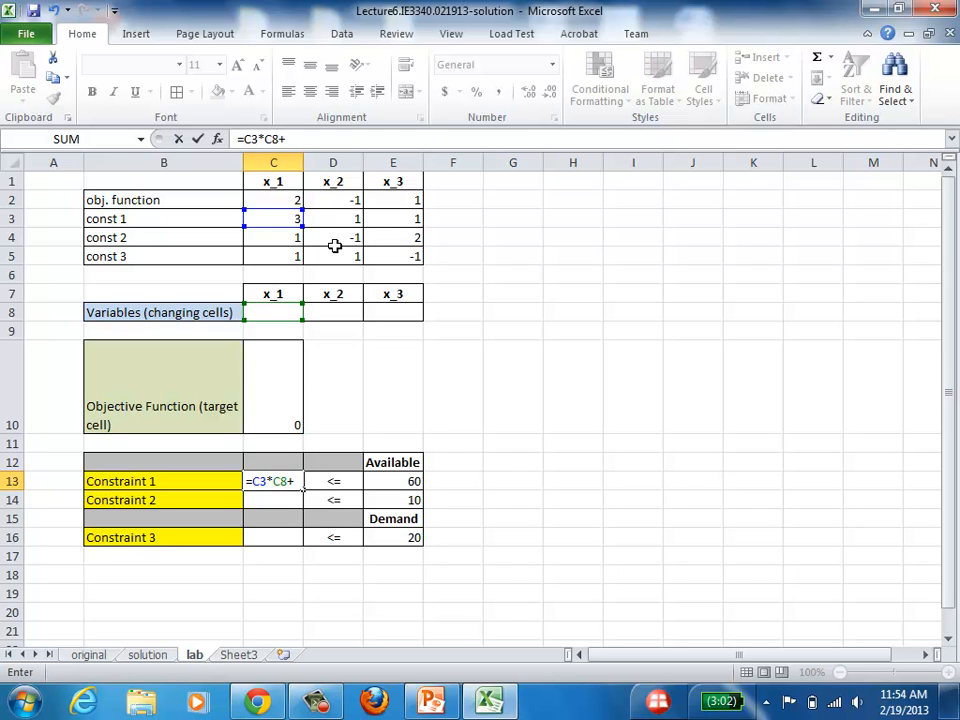
left_click(343, 218)
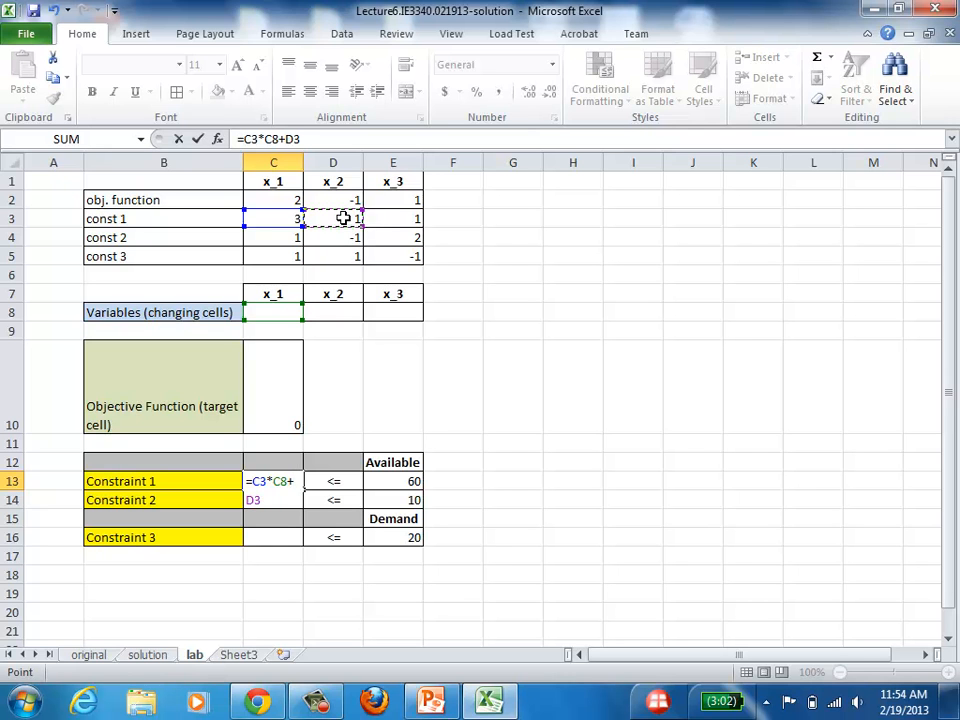
type("*")
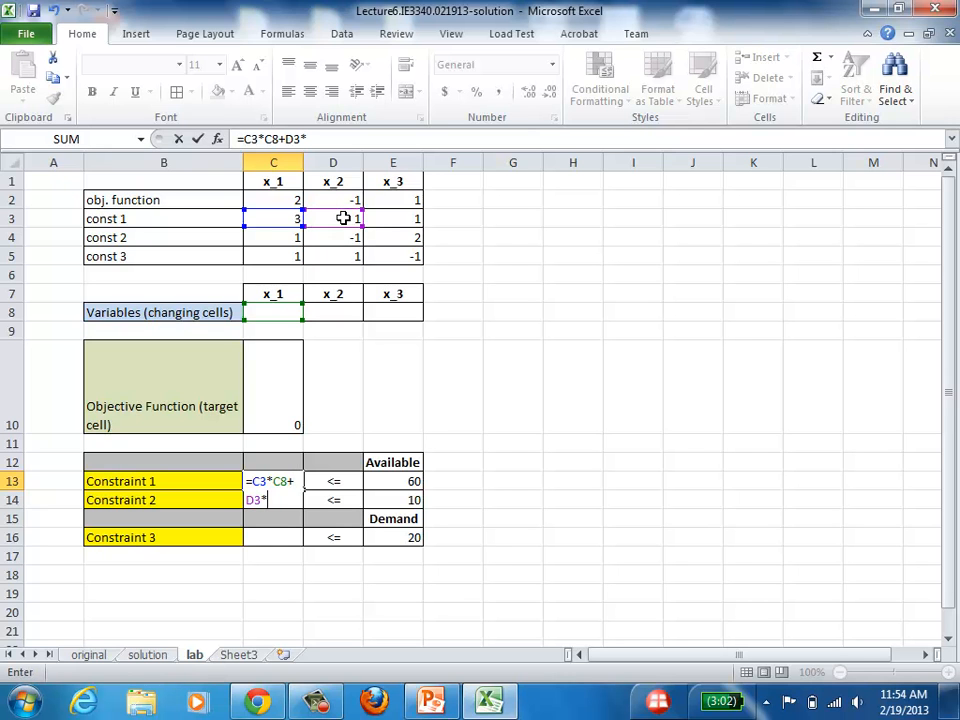
left_click(332, 313)
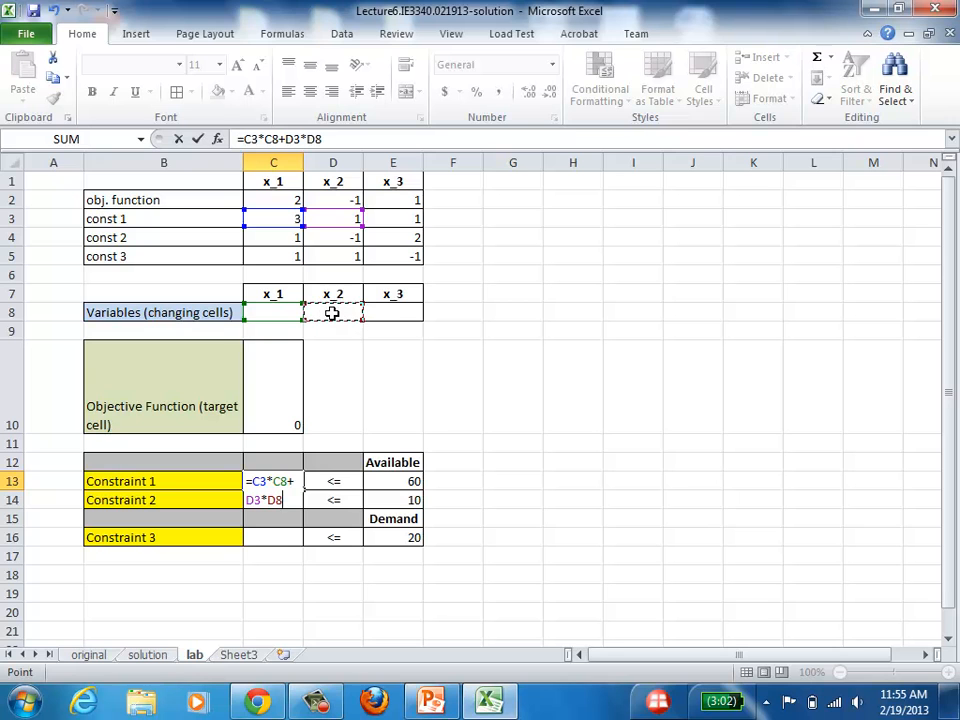
type("+")
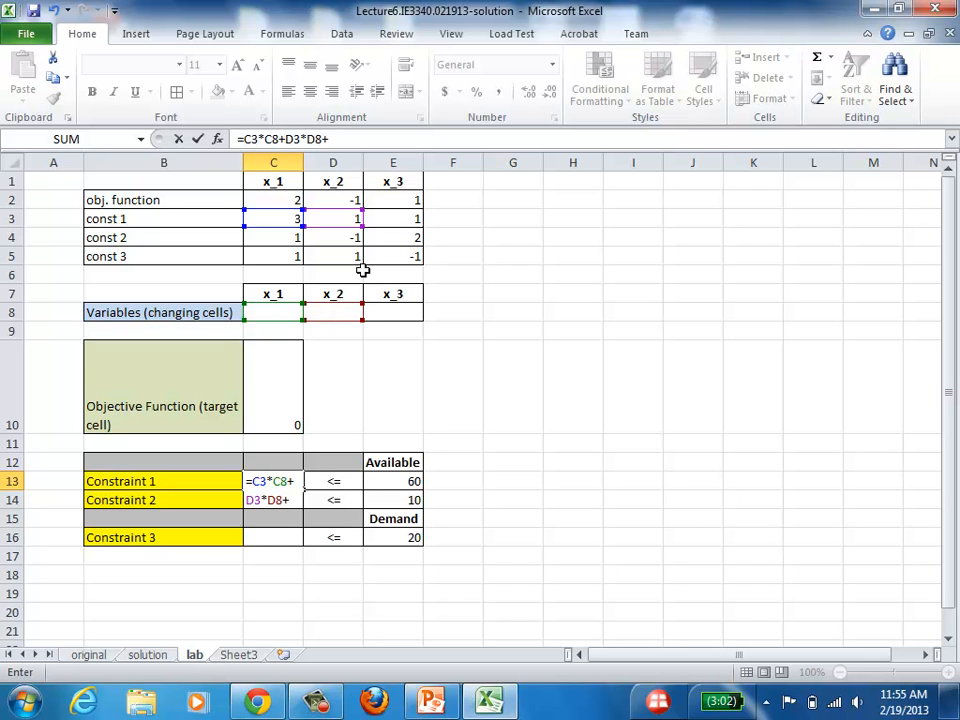
left_click(403, 221)
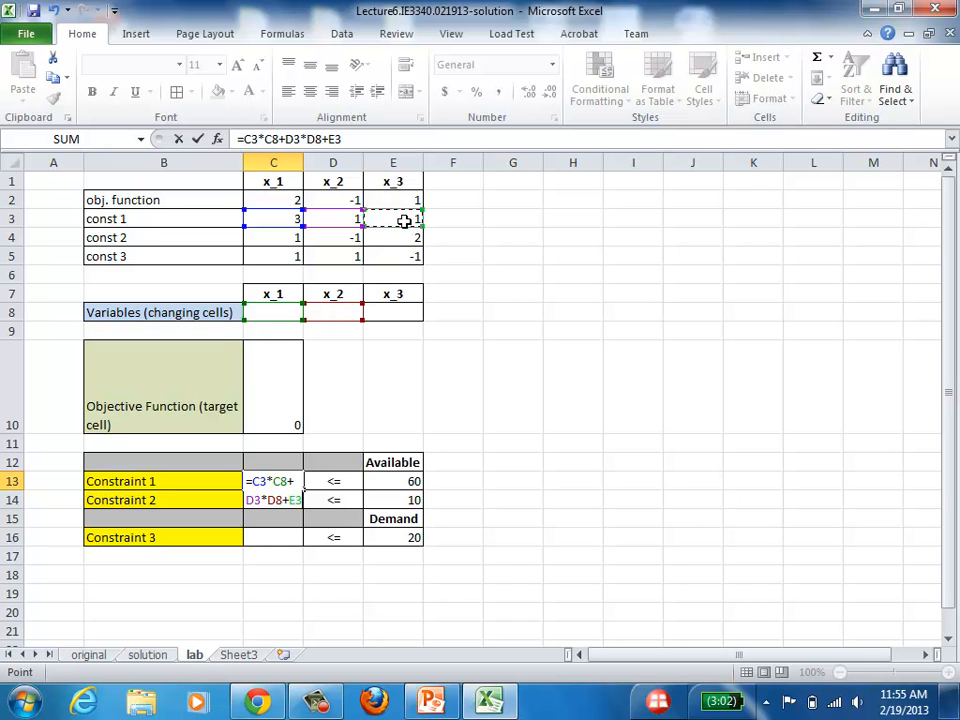
type("*")
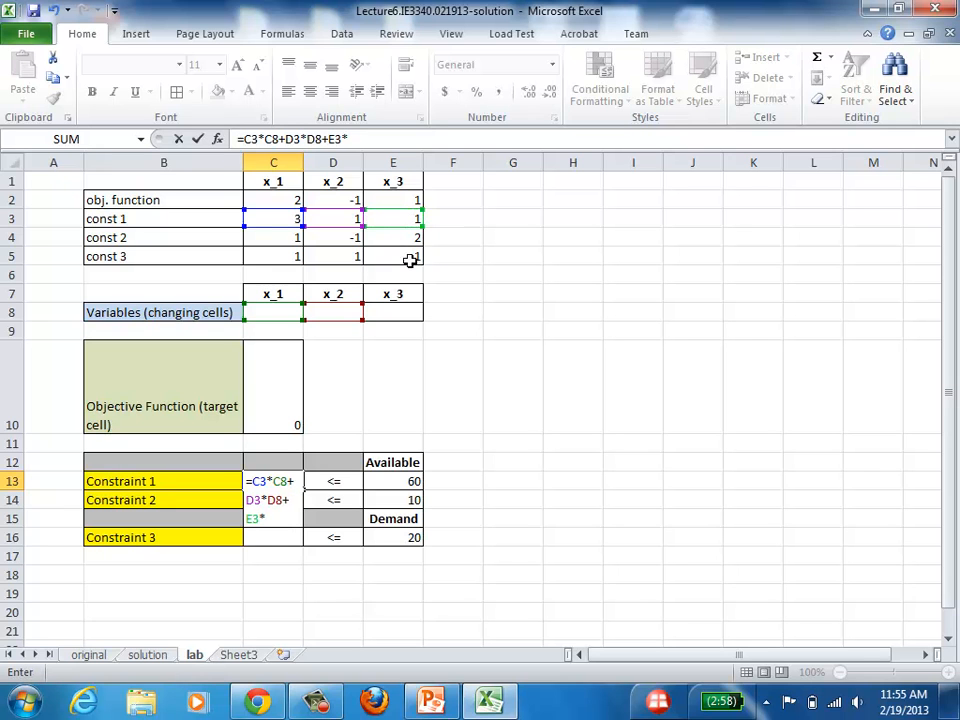
left_click(400, 312)
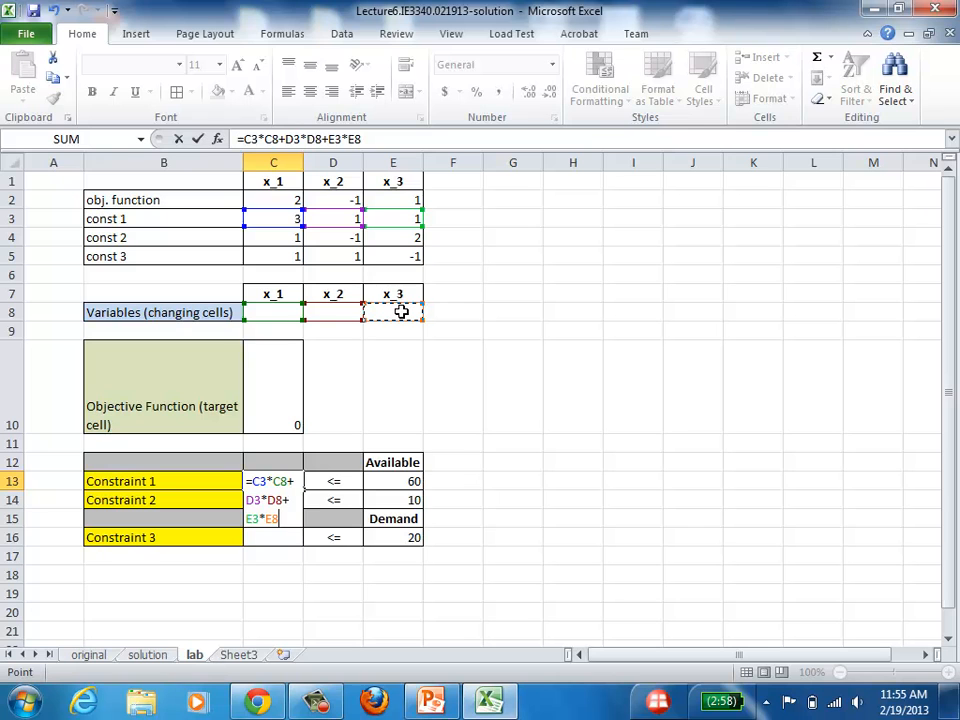
key("Return")
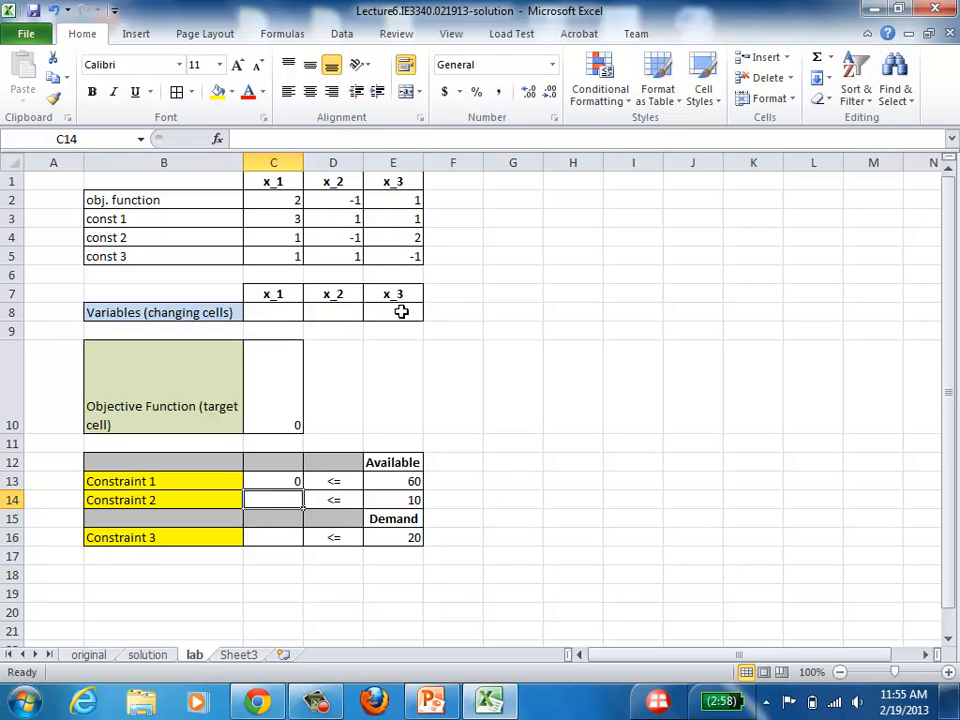
Check which cells the Constraint 1 formula in C13 refers to.
left_click(294, 483)
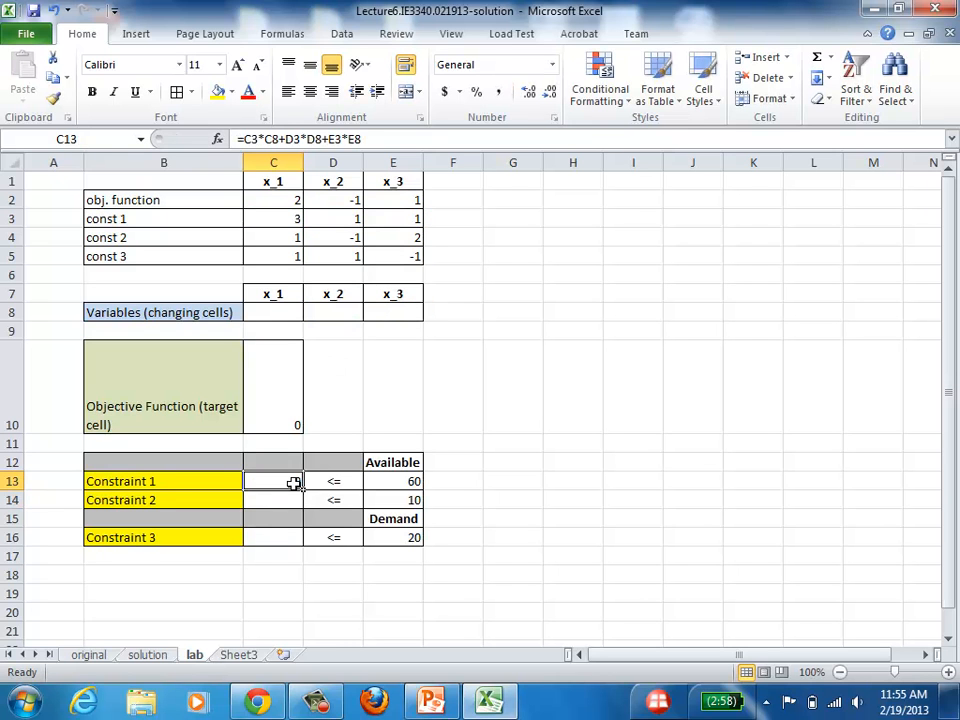
left_click(288, 505)
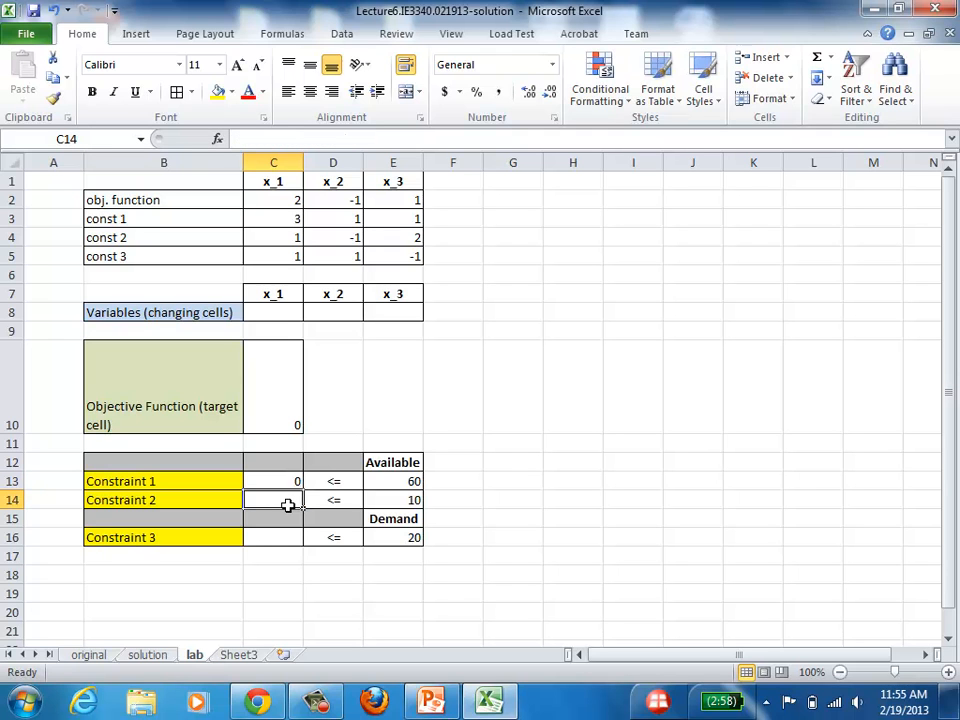
type("=")
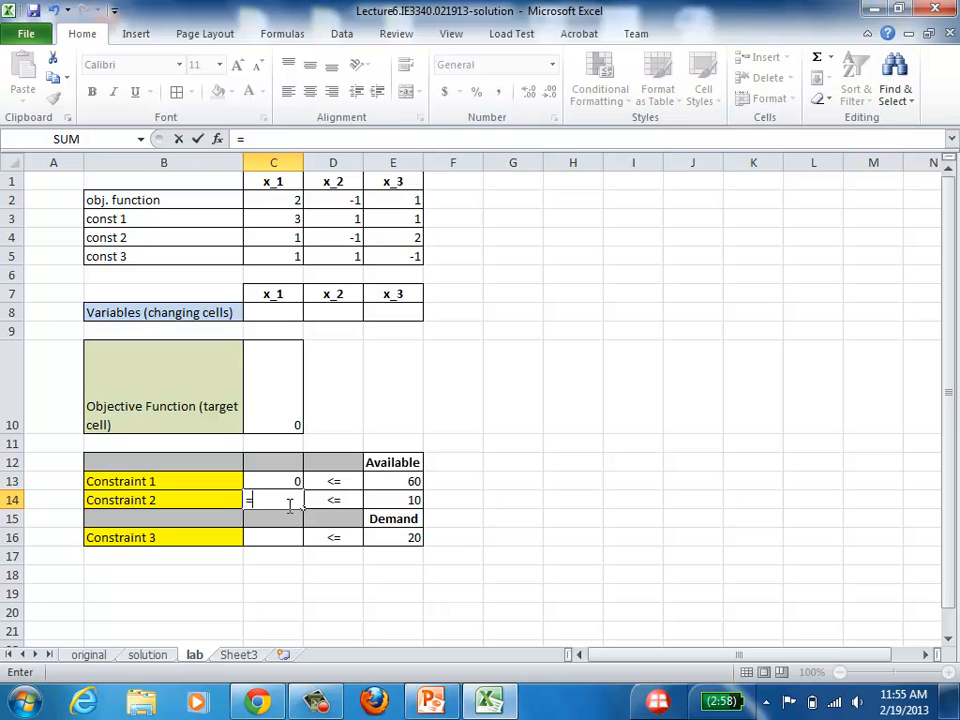
key("Escape")
left_click(289, 483)
double_click(289, 483)
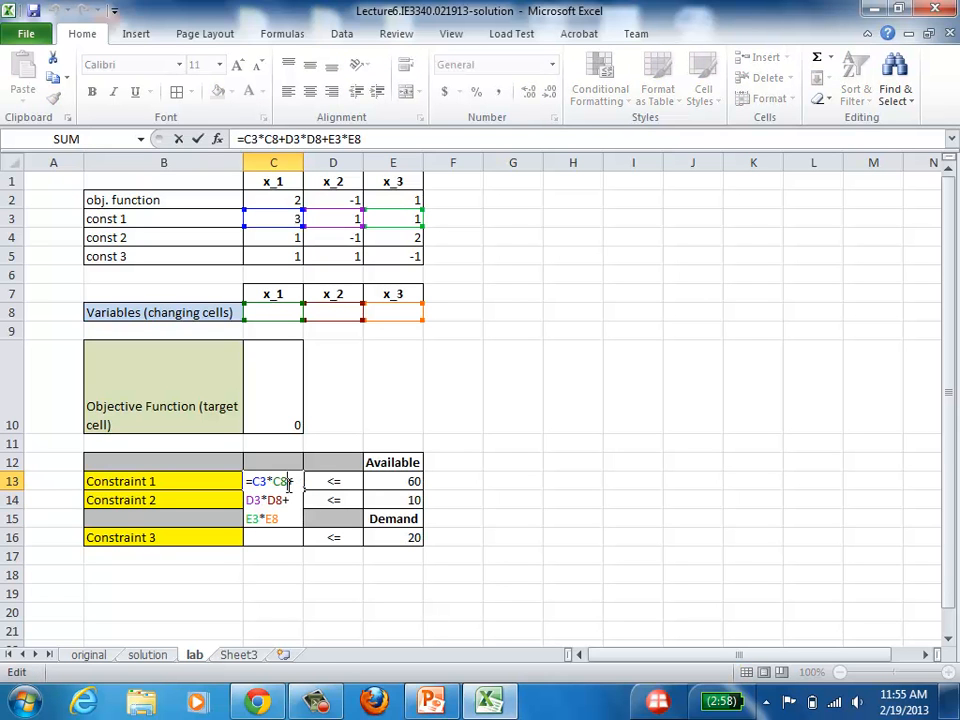
key("Return")
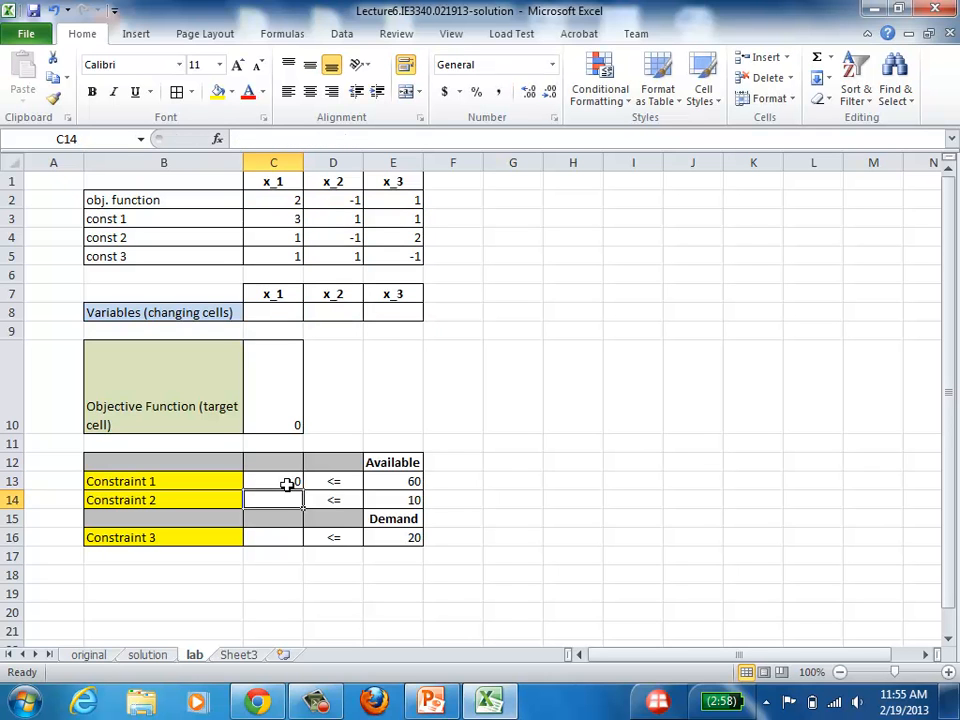
Enter the Constraint 2 formula =C4*C8+D4*D8+E4*E8 in C14.
type("=")
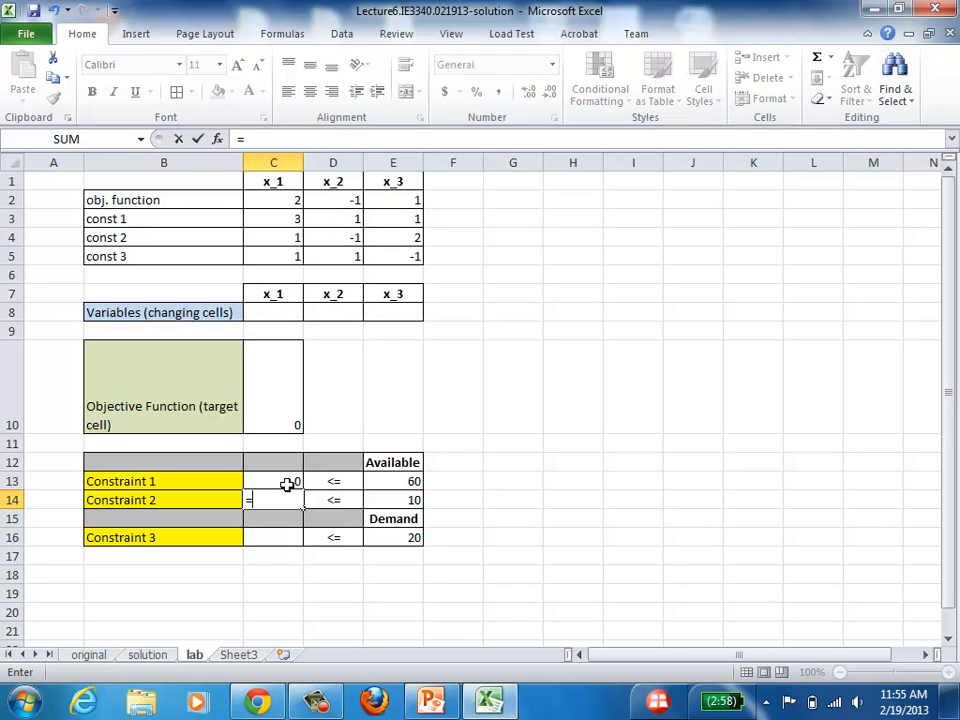
left_click(279, 237)
type("*")
left_click(284, 309)
type("+")
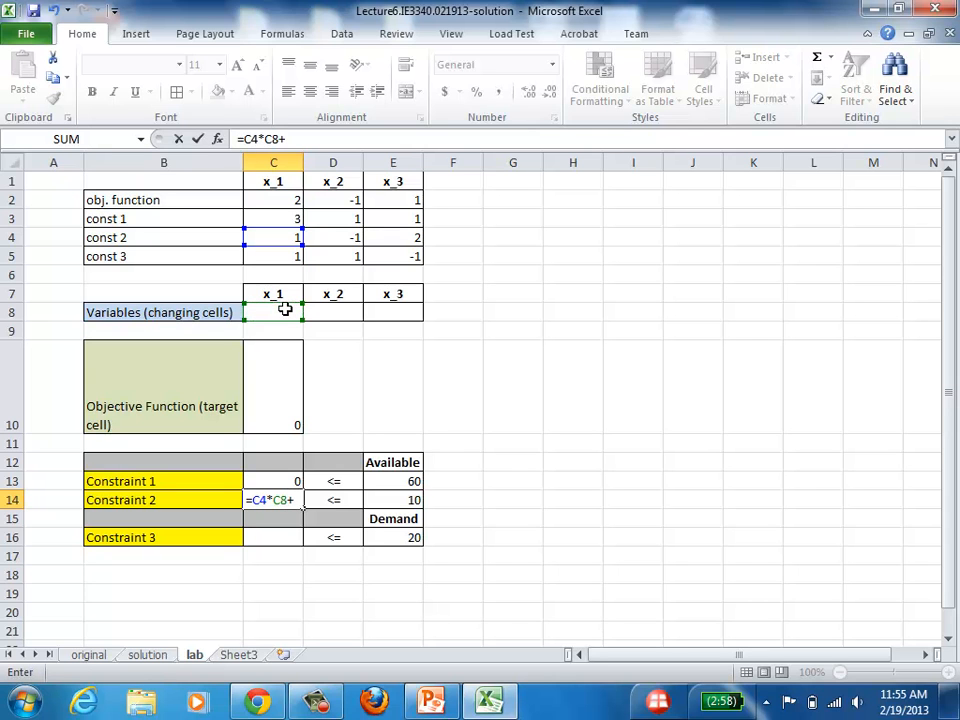
left_click(330, 234)
type("*")
left_click(343, 313)
type("+")
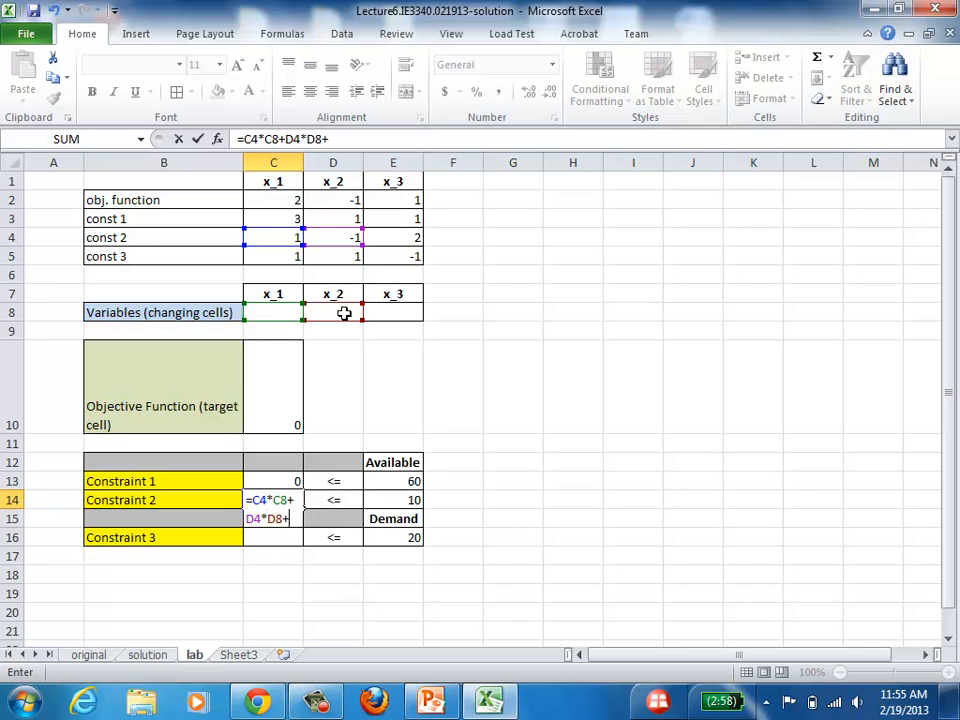
left_click(396, 236)
type("*")
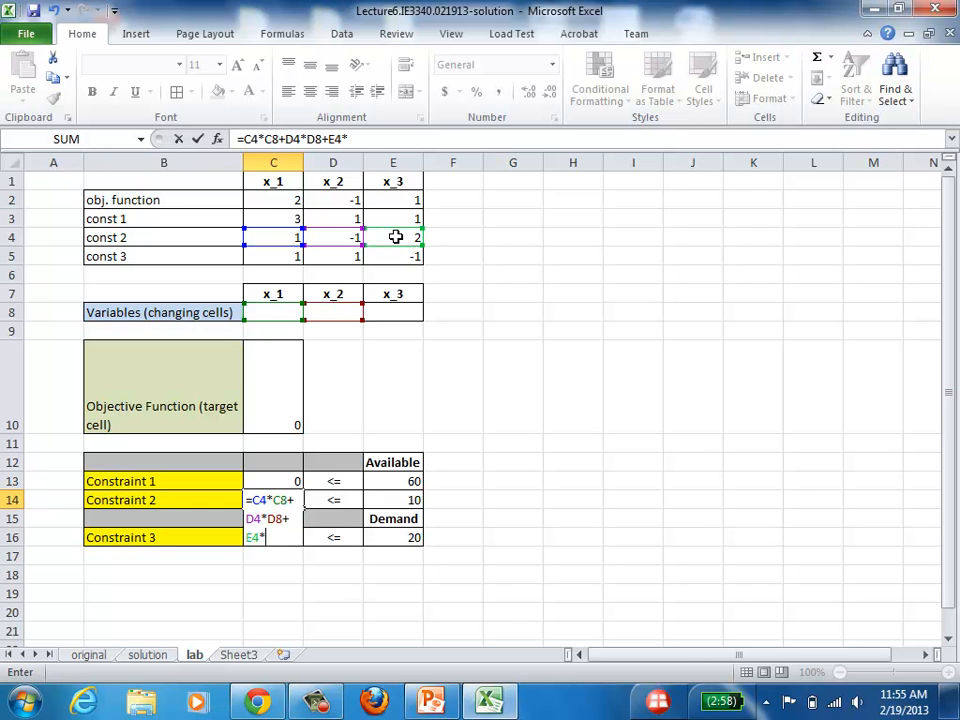
left_click(405, 313)
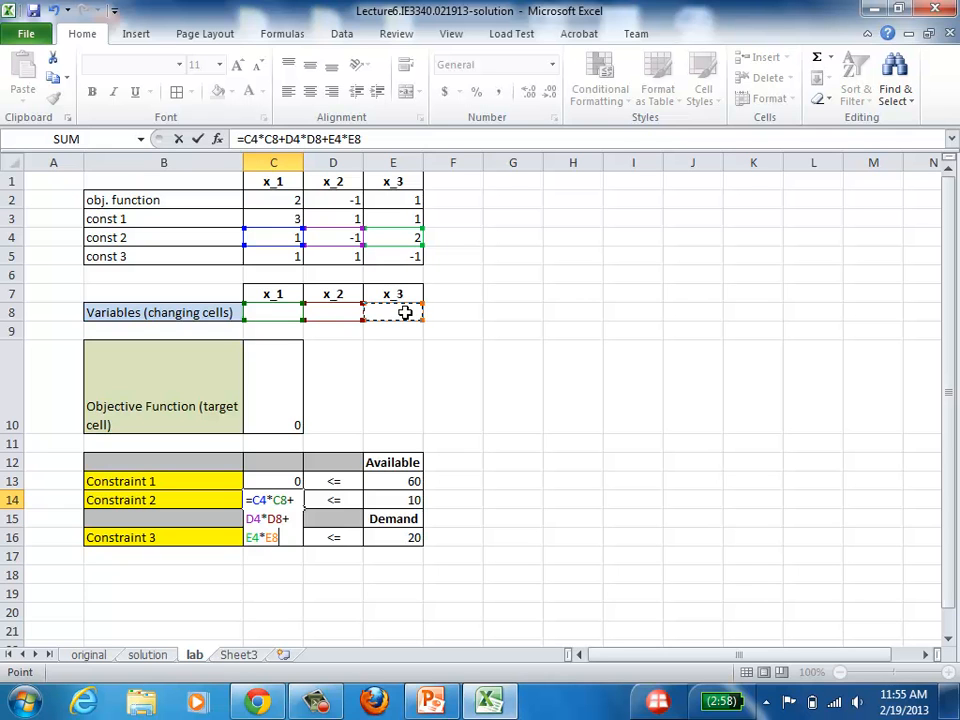
key("Return")
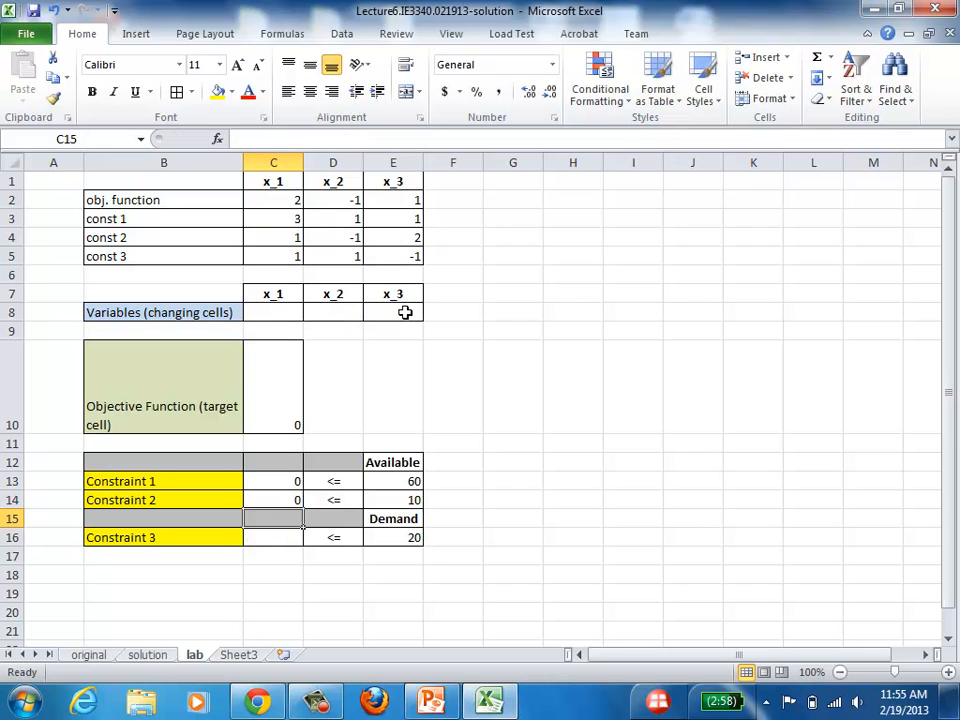
Enter the Constraint 3 formula =C5*C8+D5*D8+E5*E8 in C16.
left_click(267, 540)
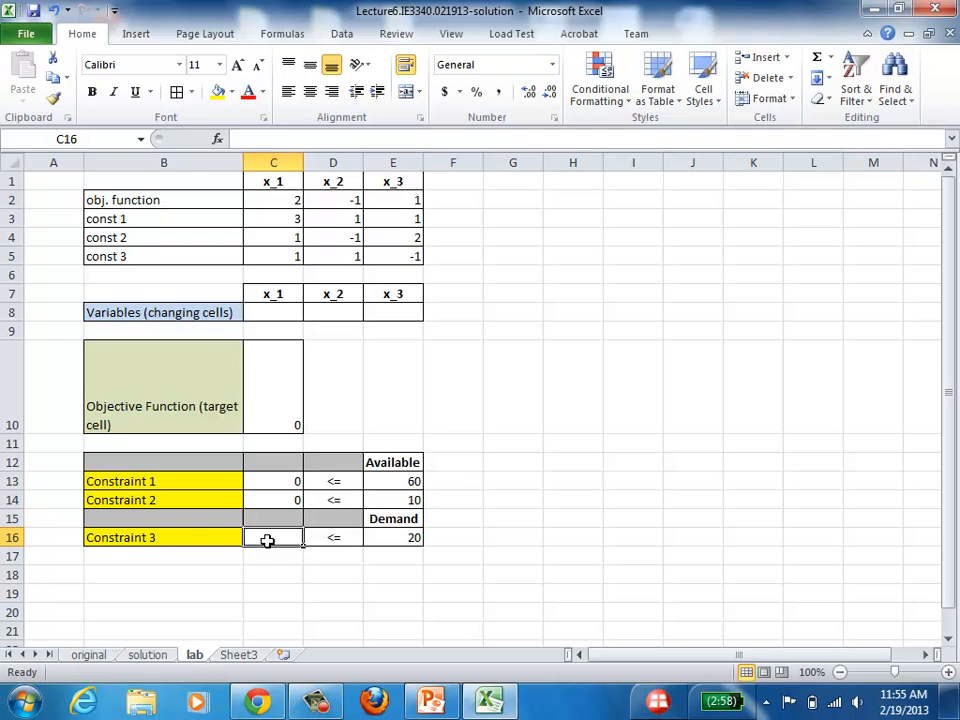
type("=")
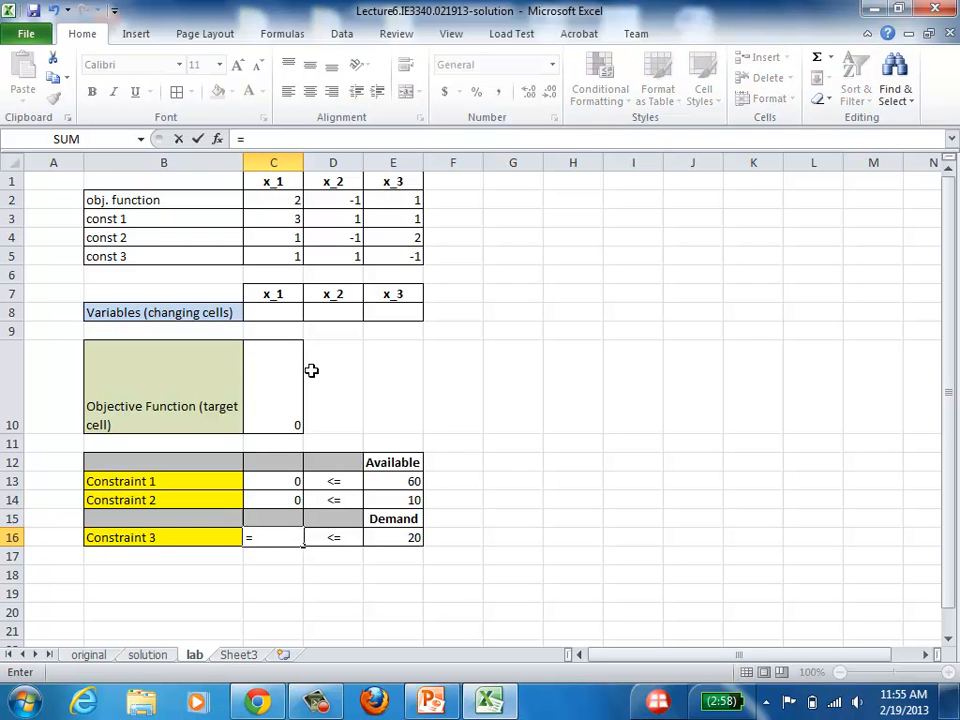
left_click(288, 259)
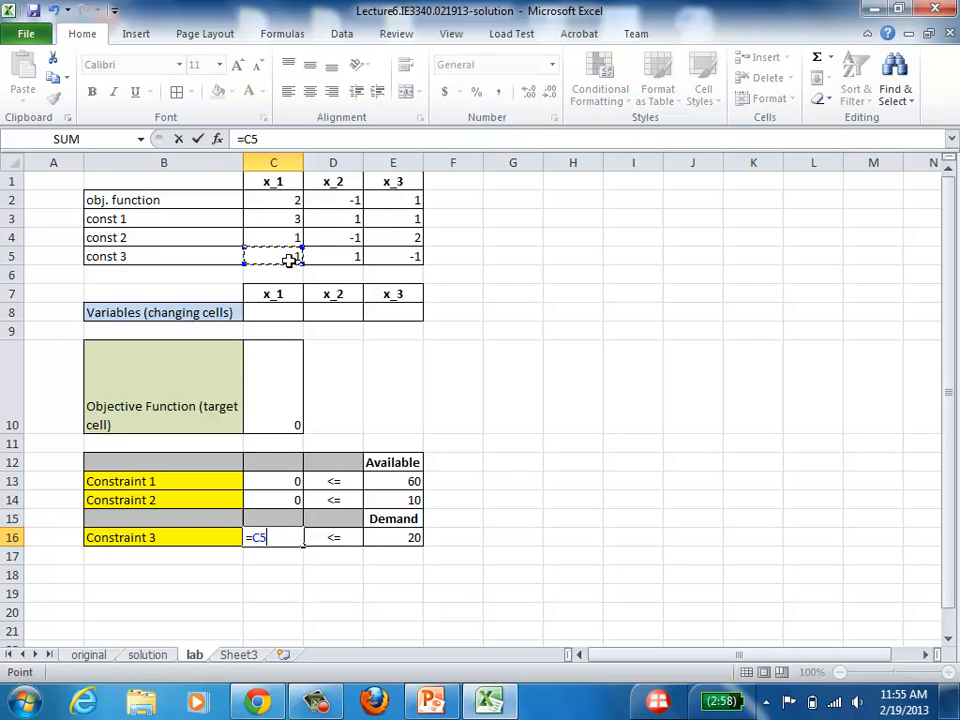
type("*")
left_click(282, 312)
type("+")
left_click(349, 255)
type("*")
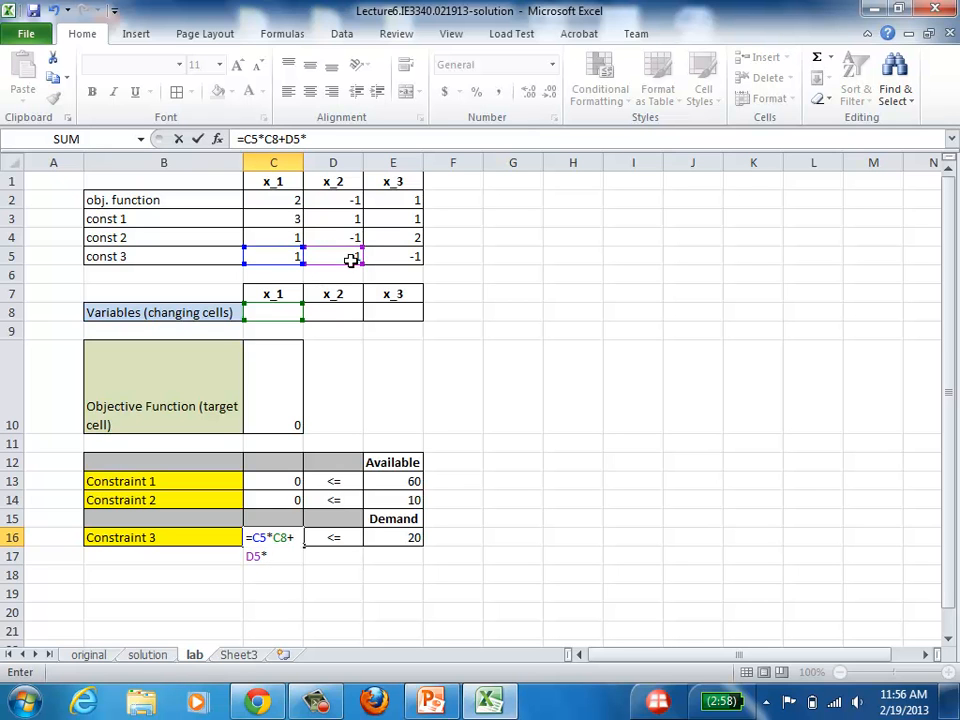
left_click(338, 310)
type("+")
left_click(390, 253)
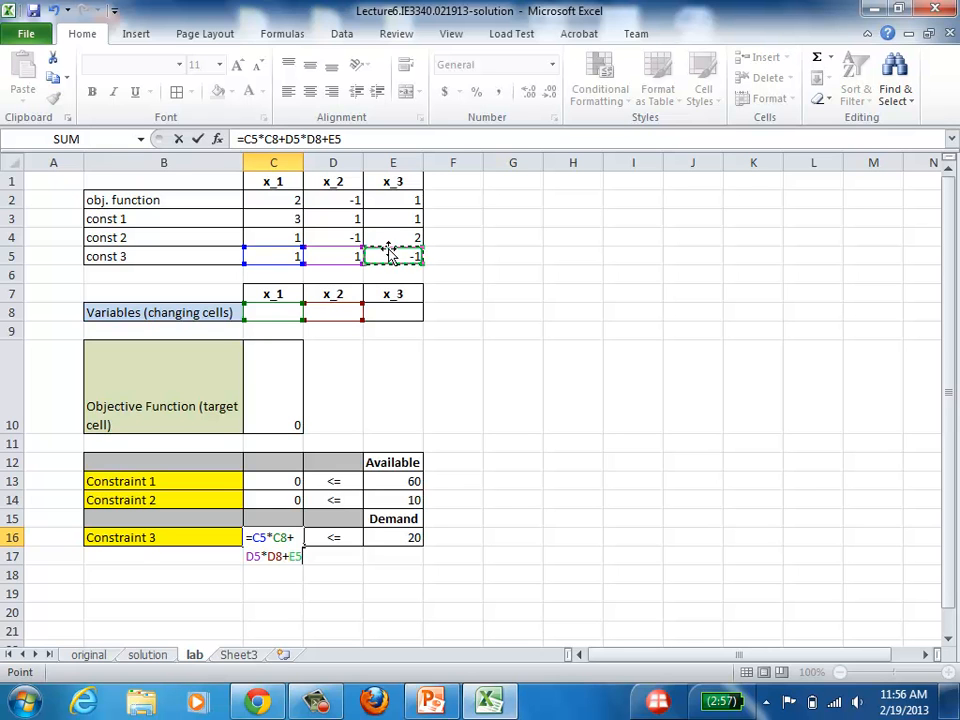
type("*")
left_click(396, 310)
key("Return")
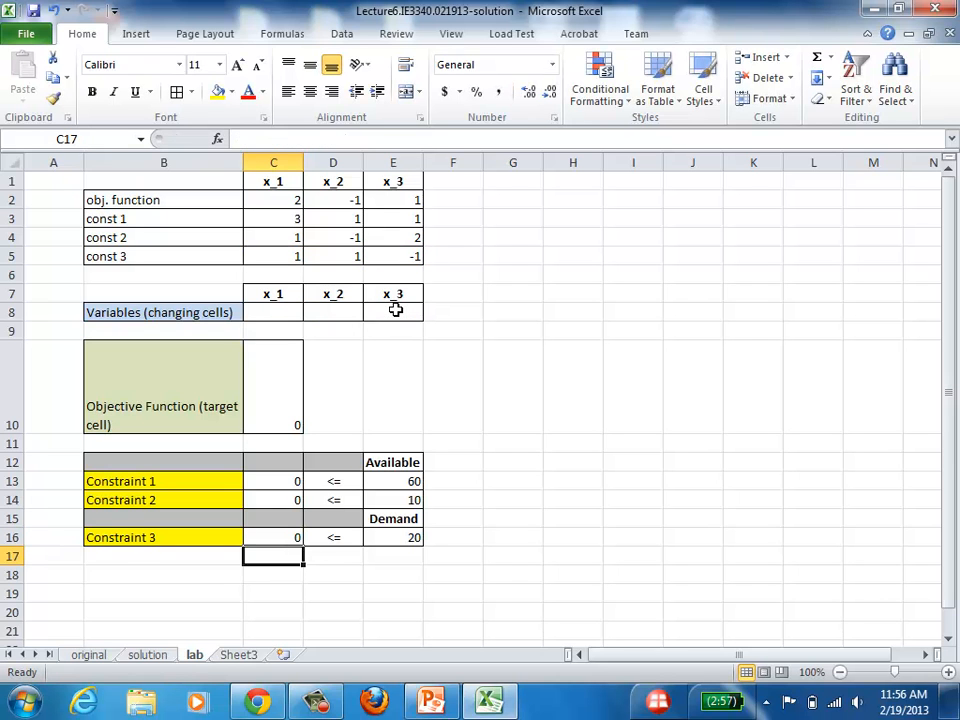
left_click(552, 373)
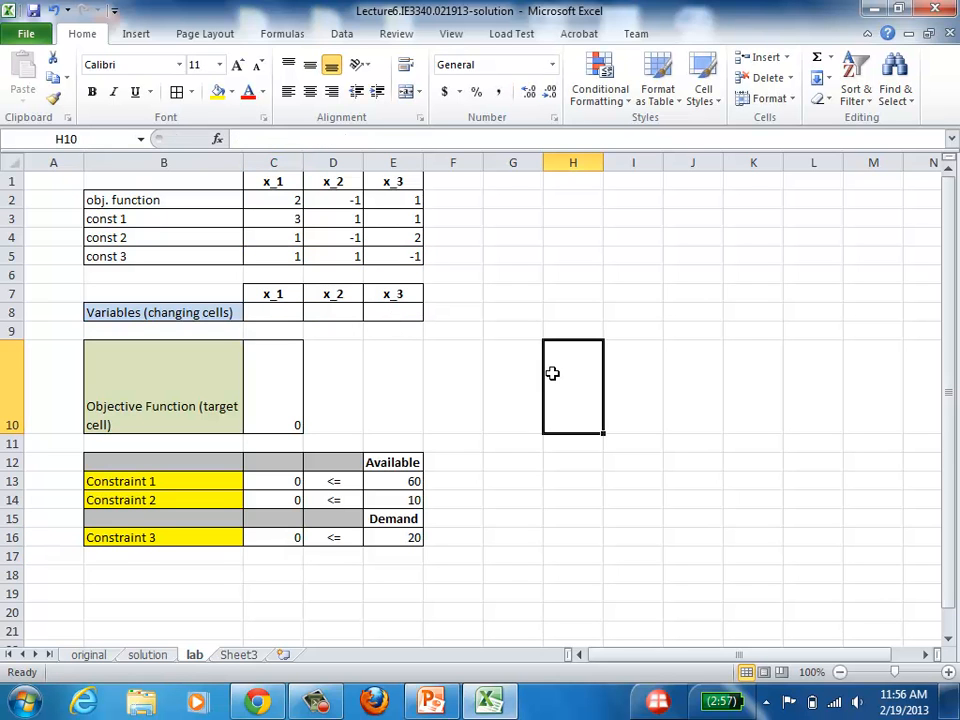